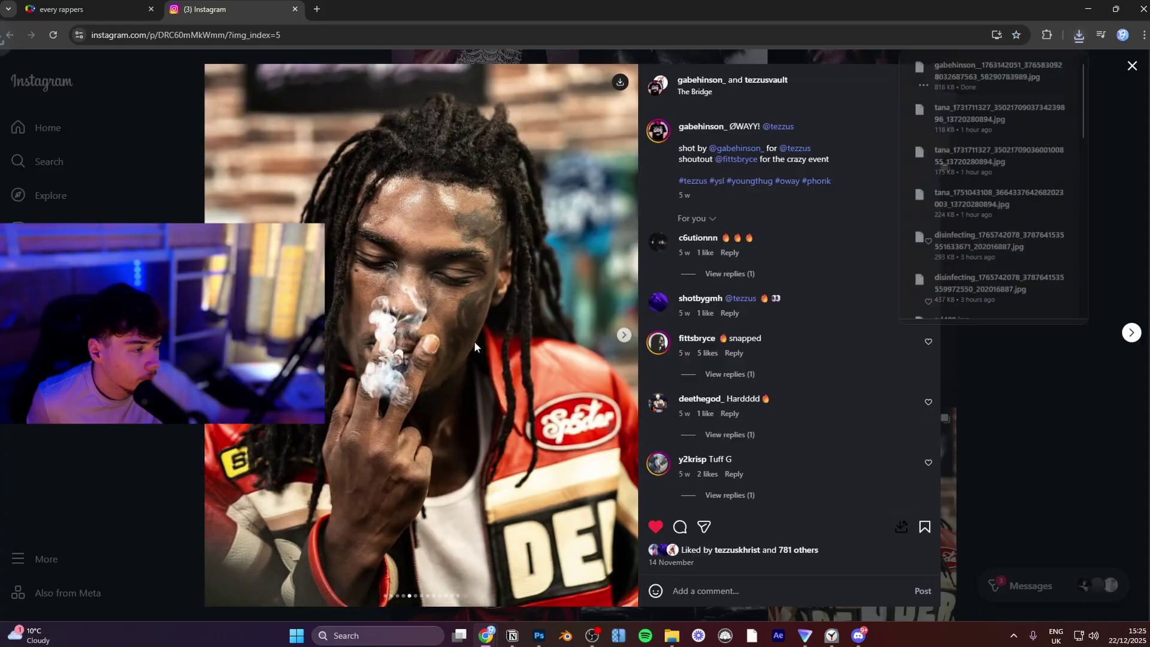
Step: Save the previous photo in the post, the smiling portrait in the embroidered cap, as a JPG in Downloads
click(218, 335)
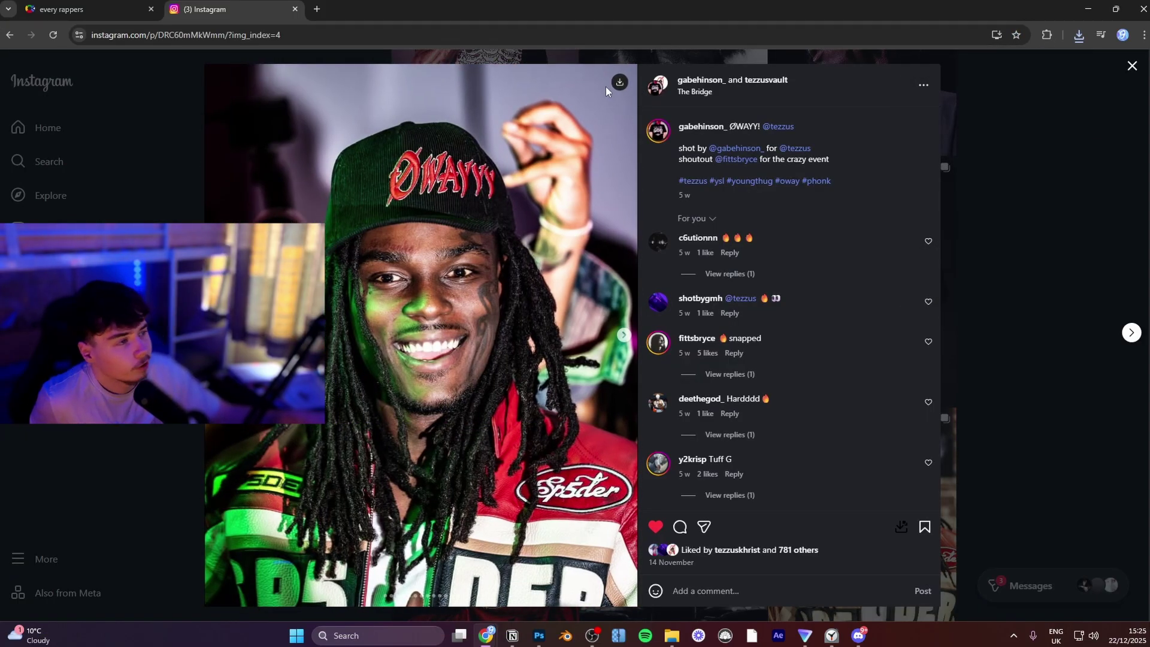
click(619, 82)
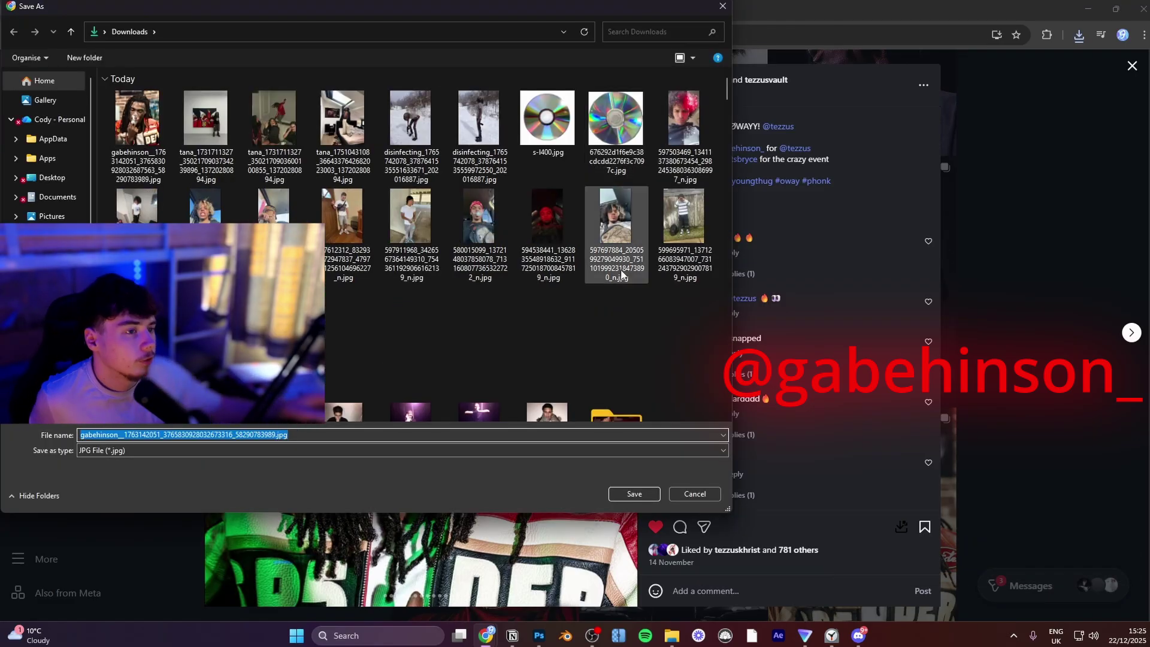
click(630, 494)
Step: Browse back through the earlier photos of the post to look for more usable images
click(218, 335)
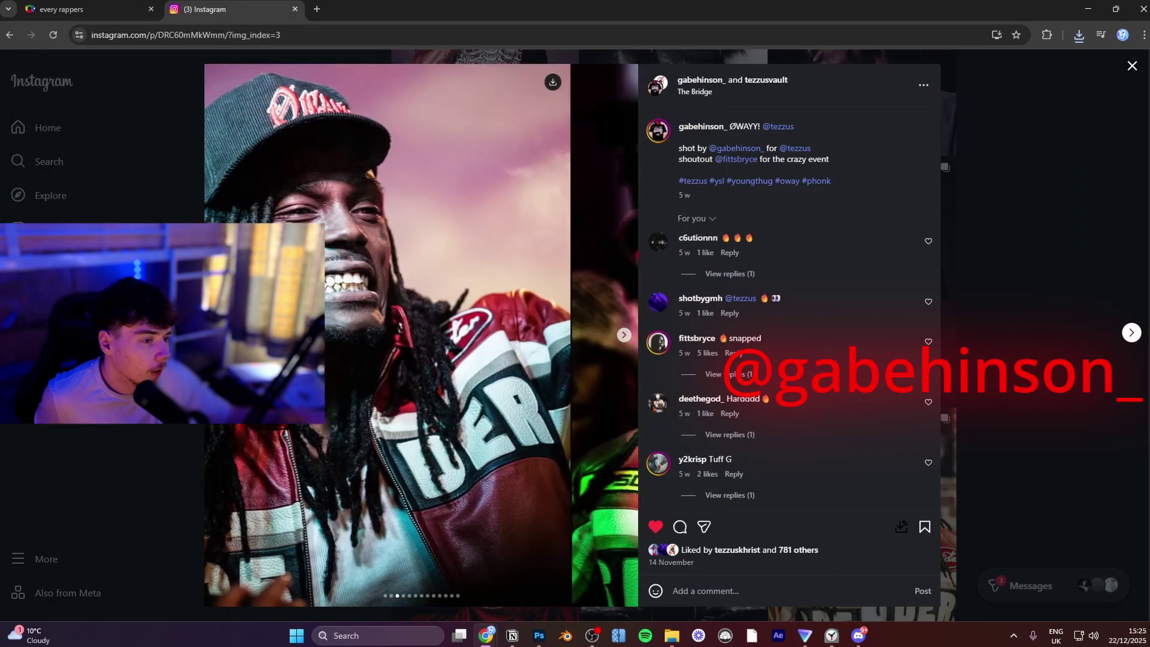
click(218, 335)
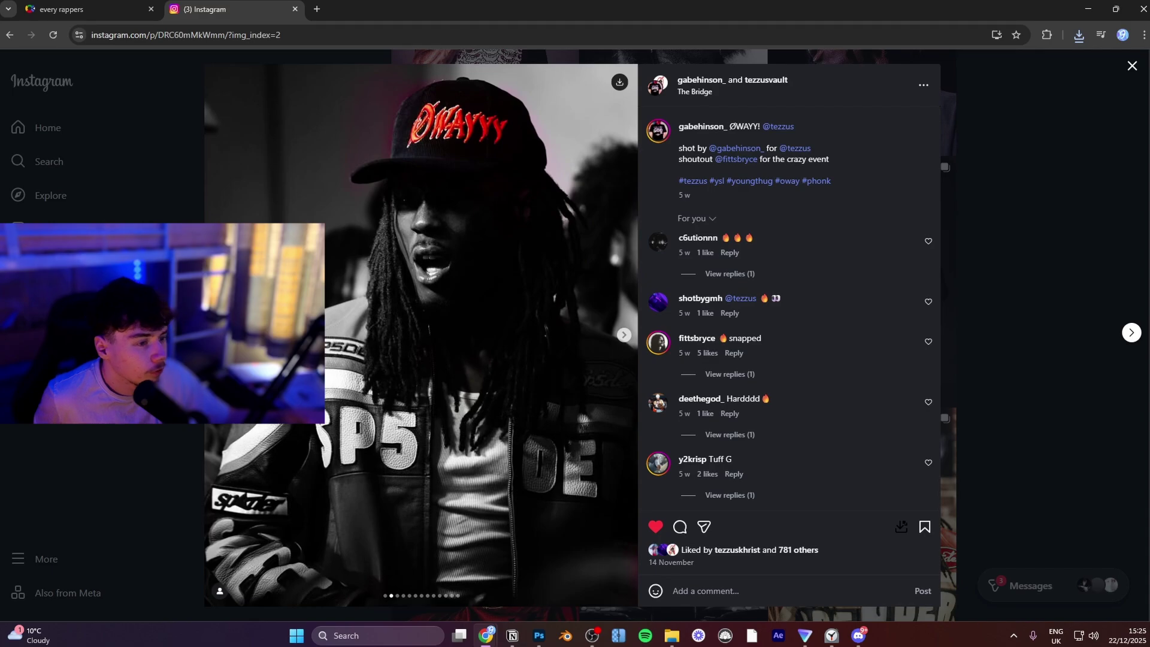
click(219, 335)
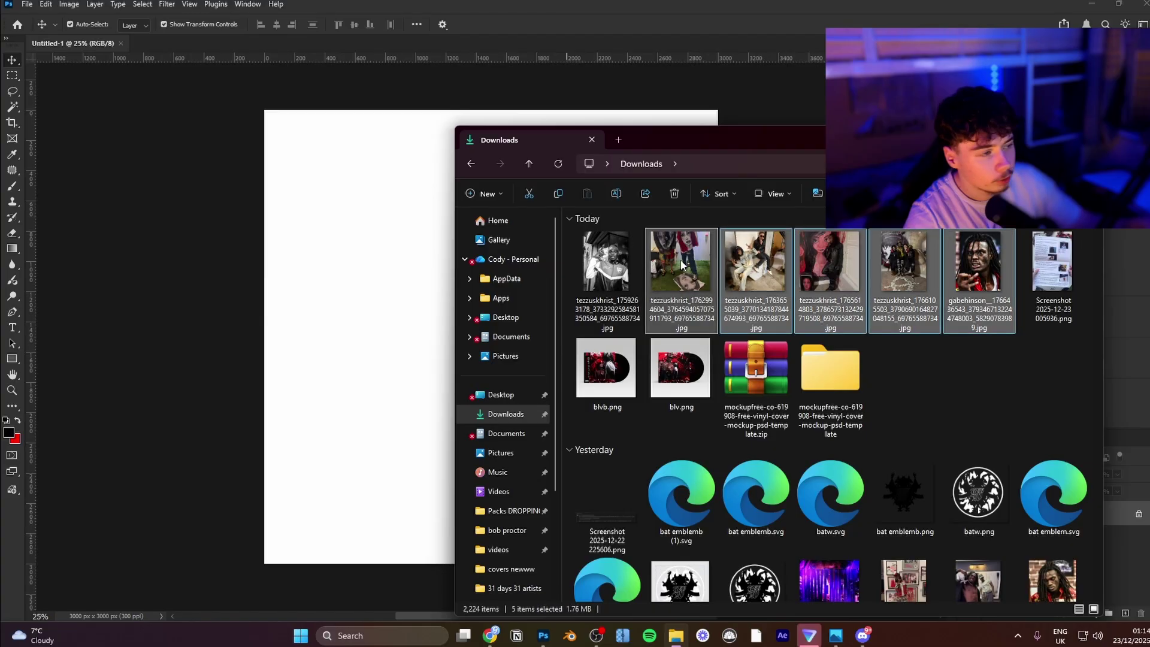
Step: Switch to Photoshop and place the five selected photos from Downloads into the blank 3000 x 3000 px document
drag(680, 261, 241, 254)
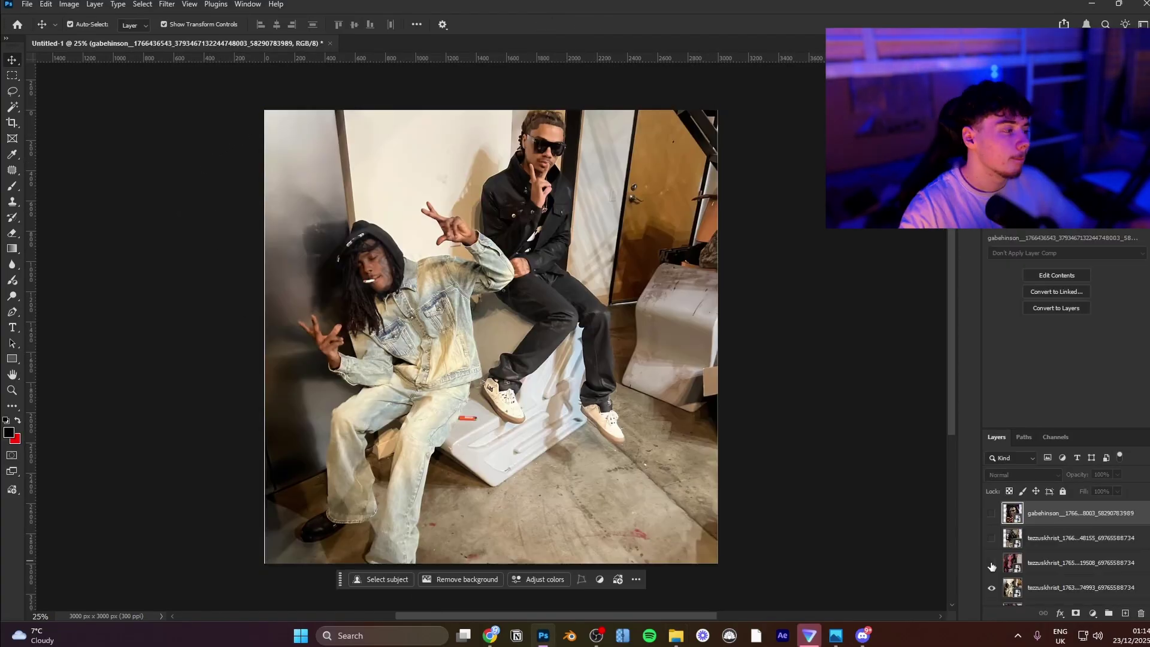
Step: Examine the red mural photo and hide both it and the photo of the two seated men
click(991, 563)
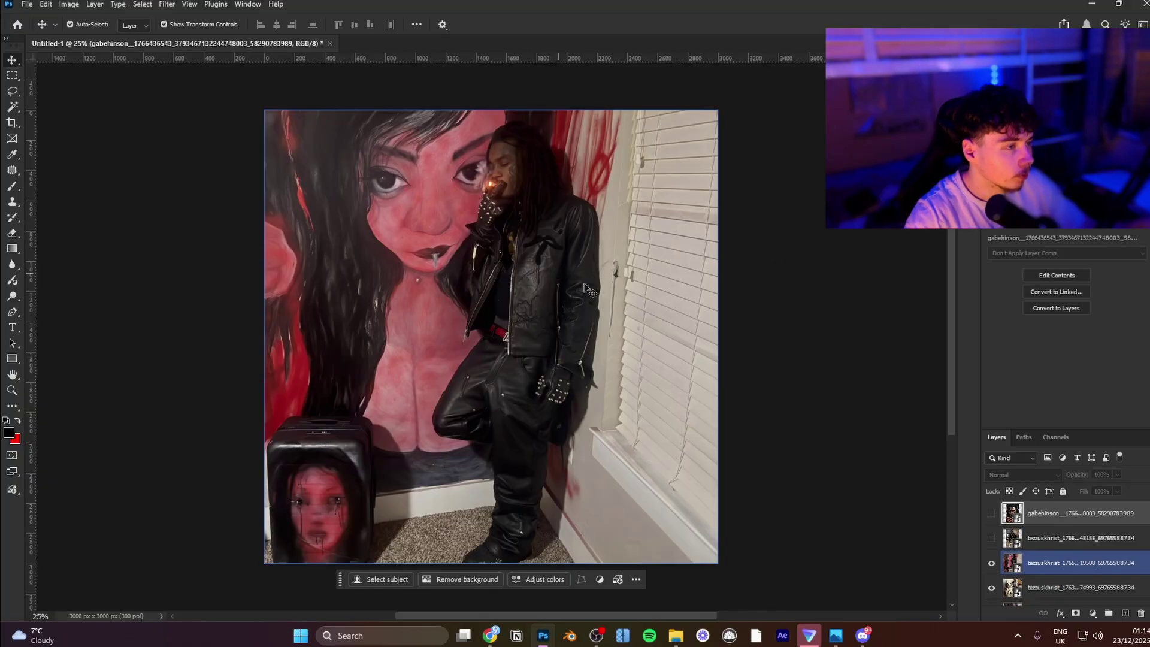
drag(459, 190, 440, 286)
drag(485, 156, 402, 138)
click(990, 564)
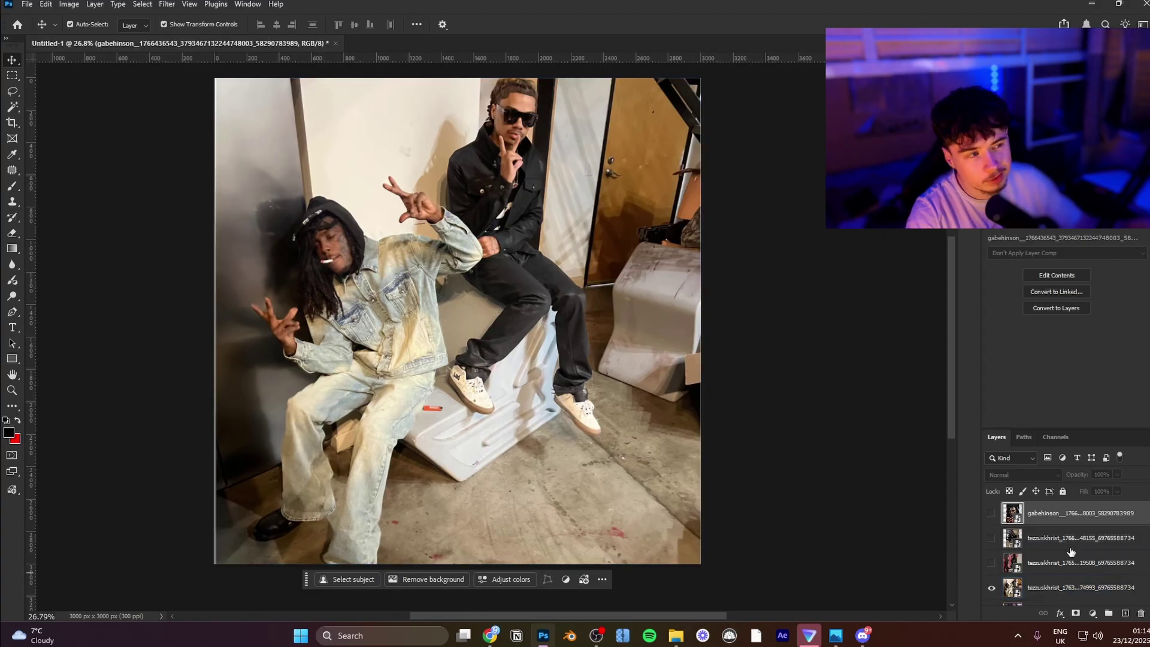
scroll(1066, 557, down, 1)
click(991, 543)
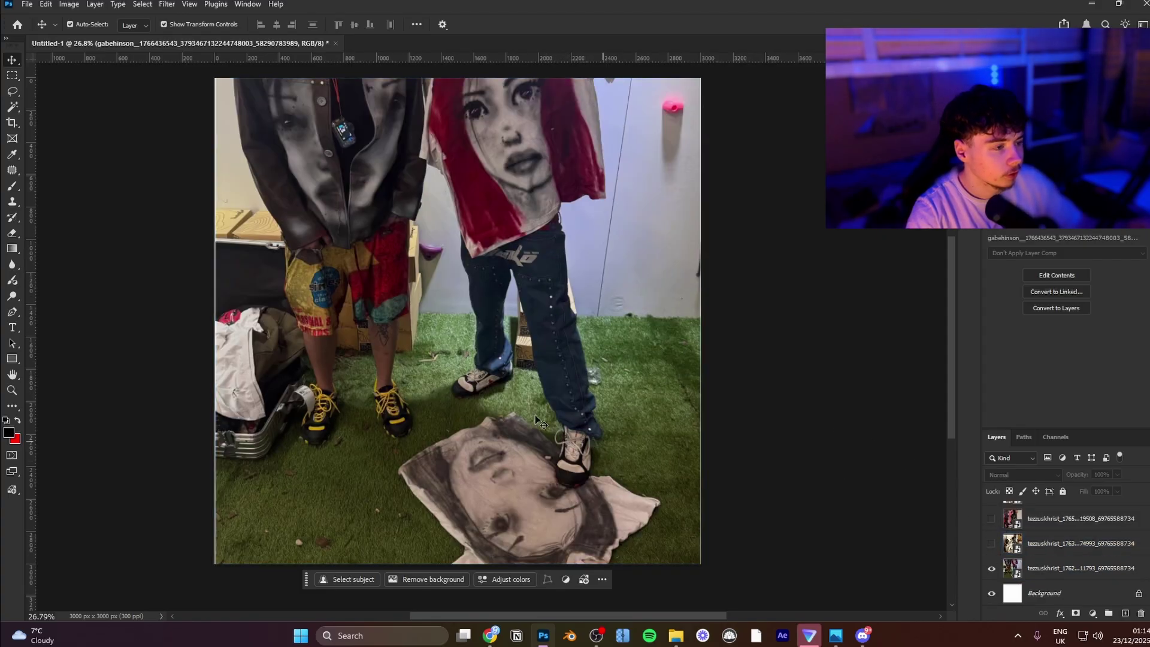
Step: Examine the painted faces on the shirts and on the cloth lying on the grass up close
scroll(519, 500, up, 10)
scroll(664, 470, down, 12)
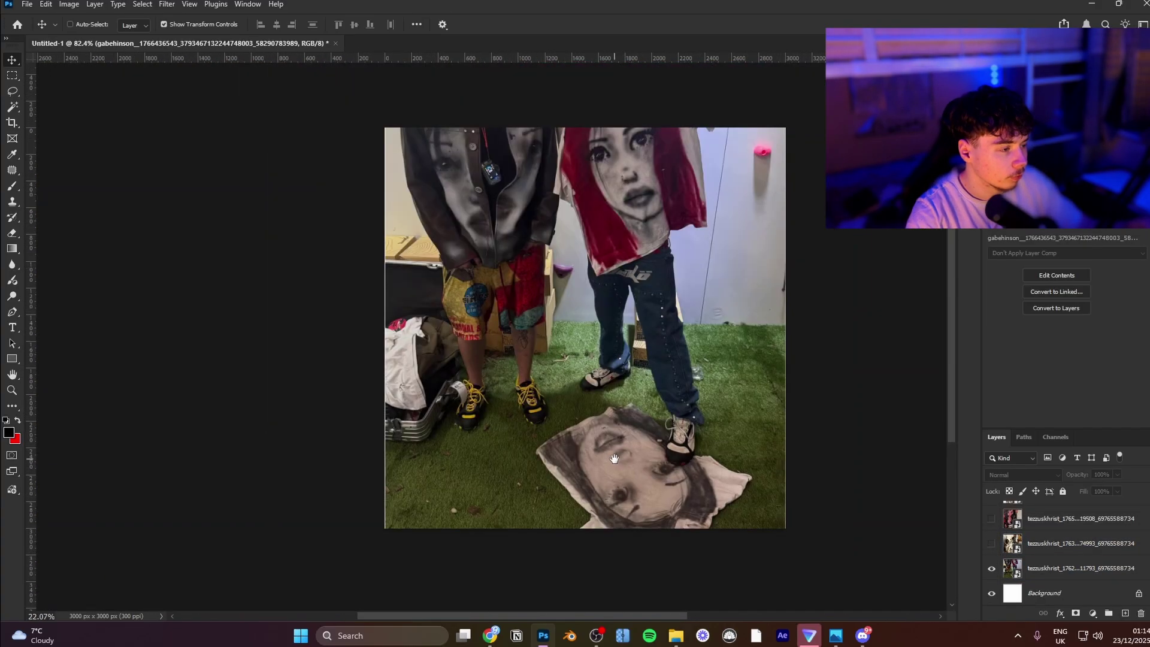
click(638, 443)
drag(639, 442, 515, 428)
click(597, 68)
drag(509, 118, 569, 137)
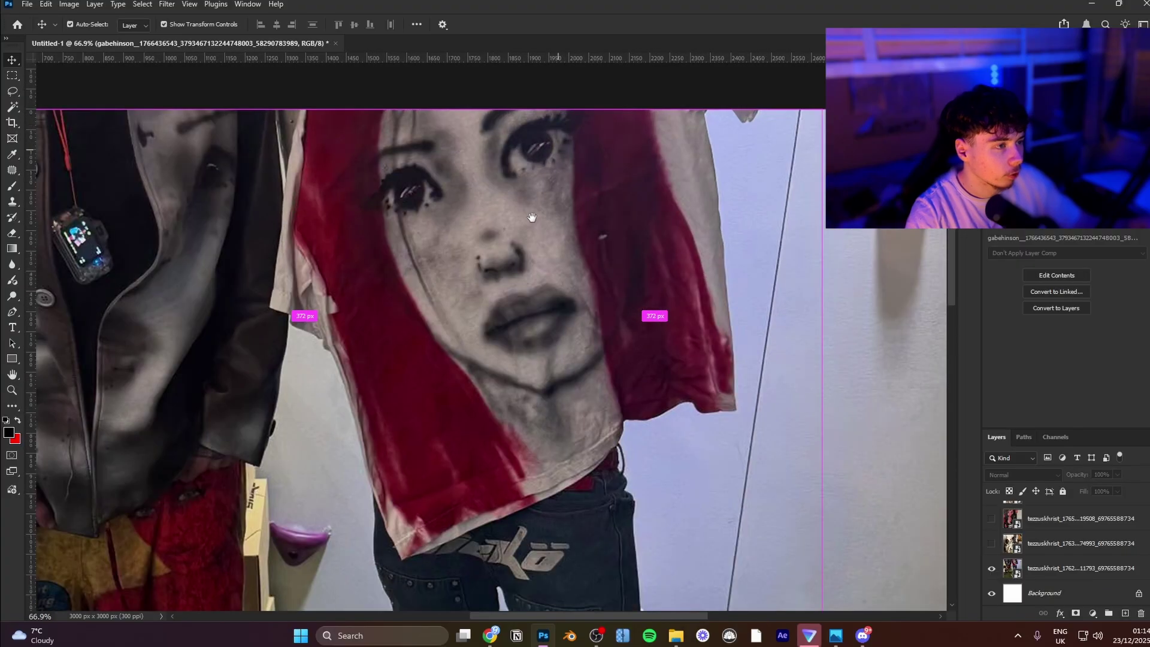
drag(532, 218, 478, 371)
scroll(514, 312, down, 5)
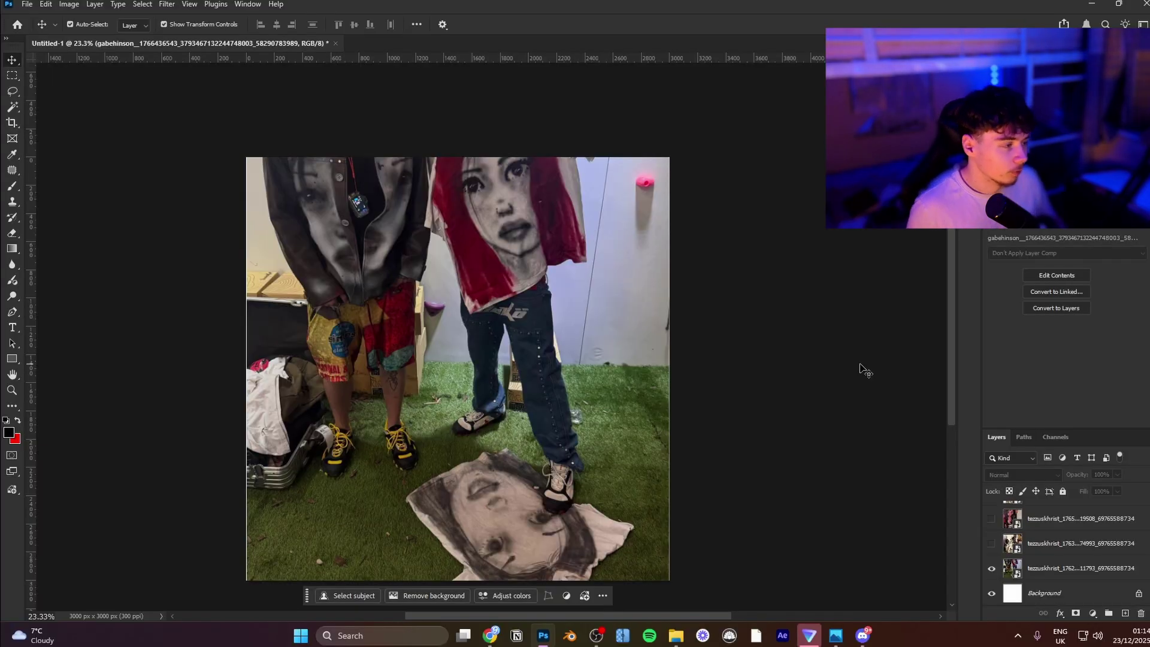
Step: Hide the painted-shirt photo, remove the background from the close-up portrait, and leave the portrait layer hidden
click(991, 564)
scroll(994, 538, up, 2)
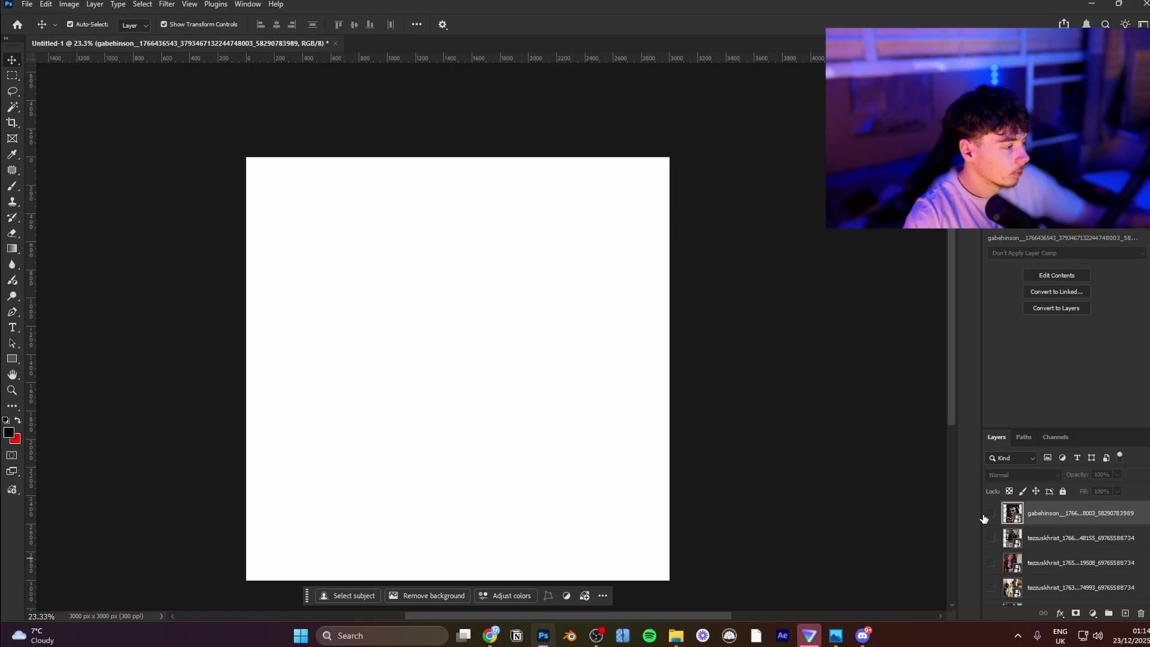
click(991, 513)
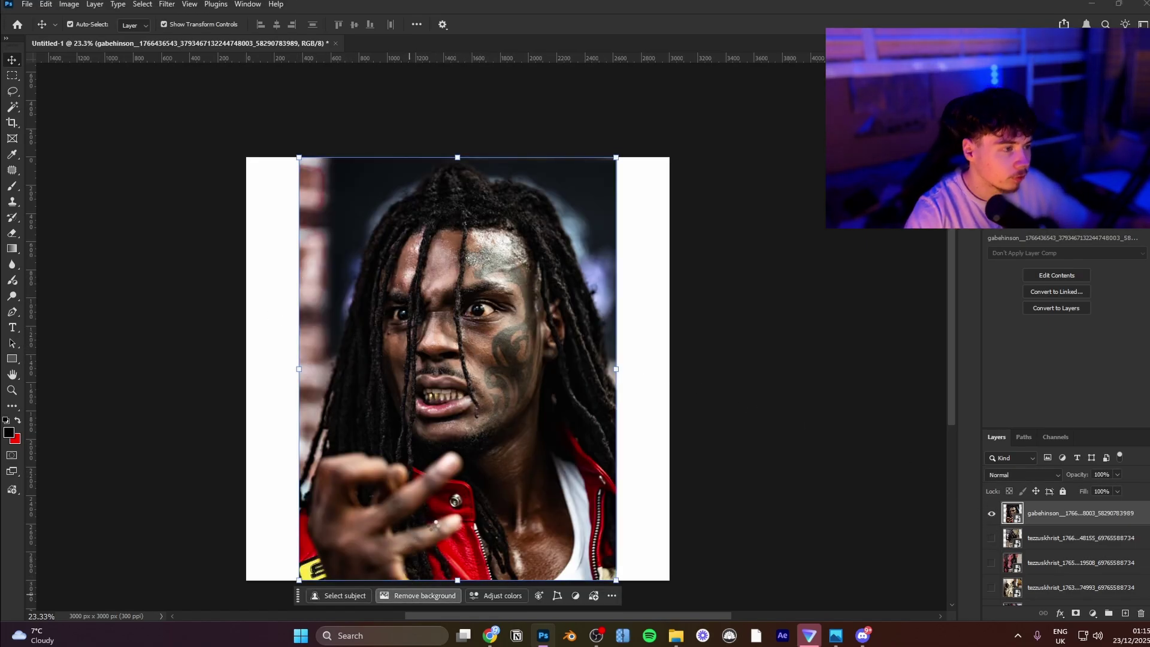
click(420, 596)
click(991, 513)
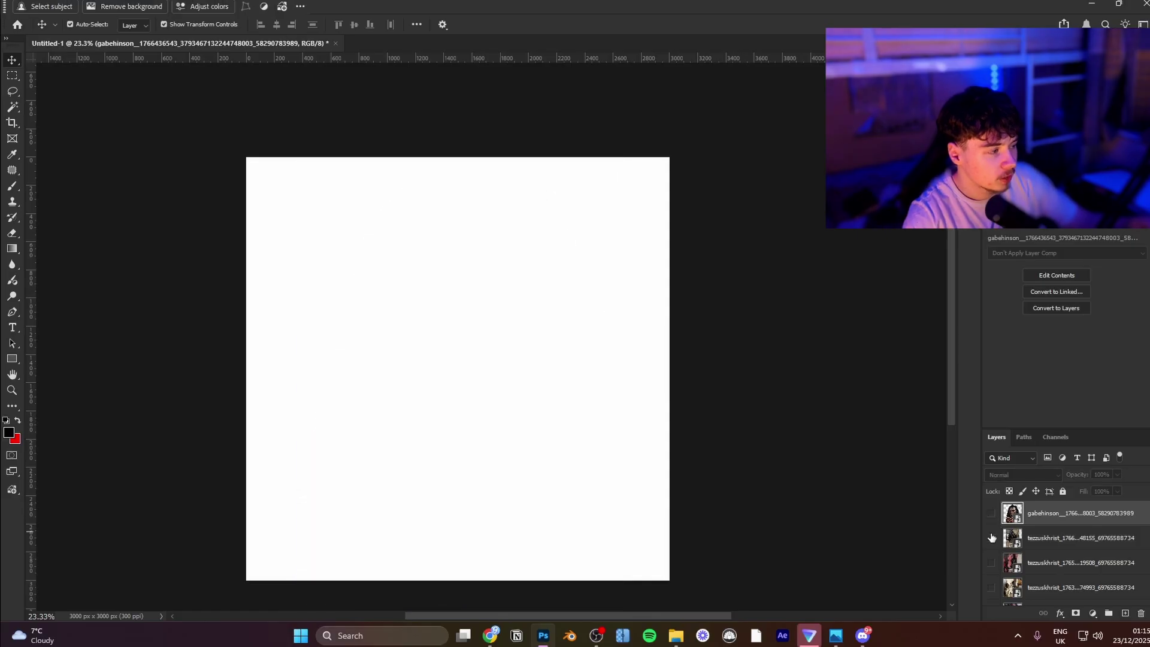
Step: Show the group photo with the money symbol and move it upward to free space below its floor
click(991, 538)
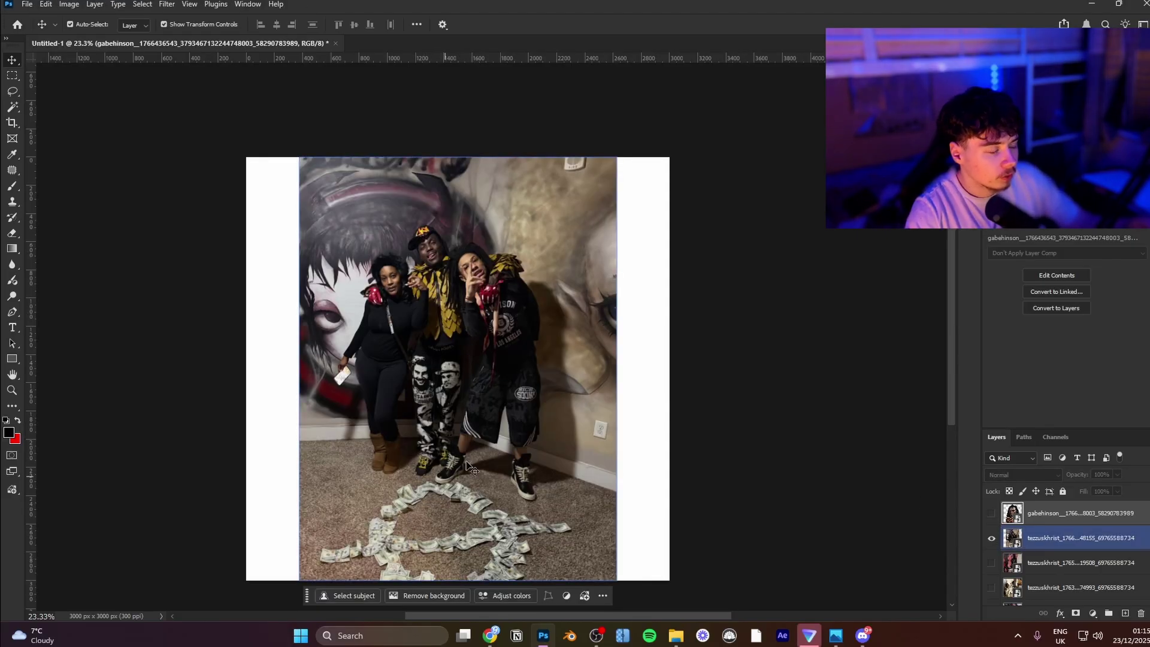
drag(418, 407, 419, 335)
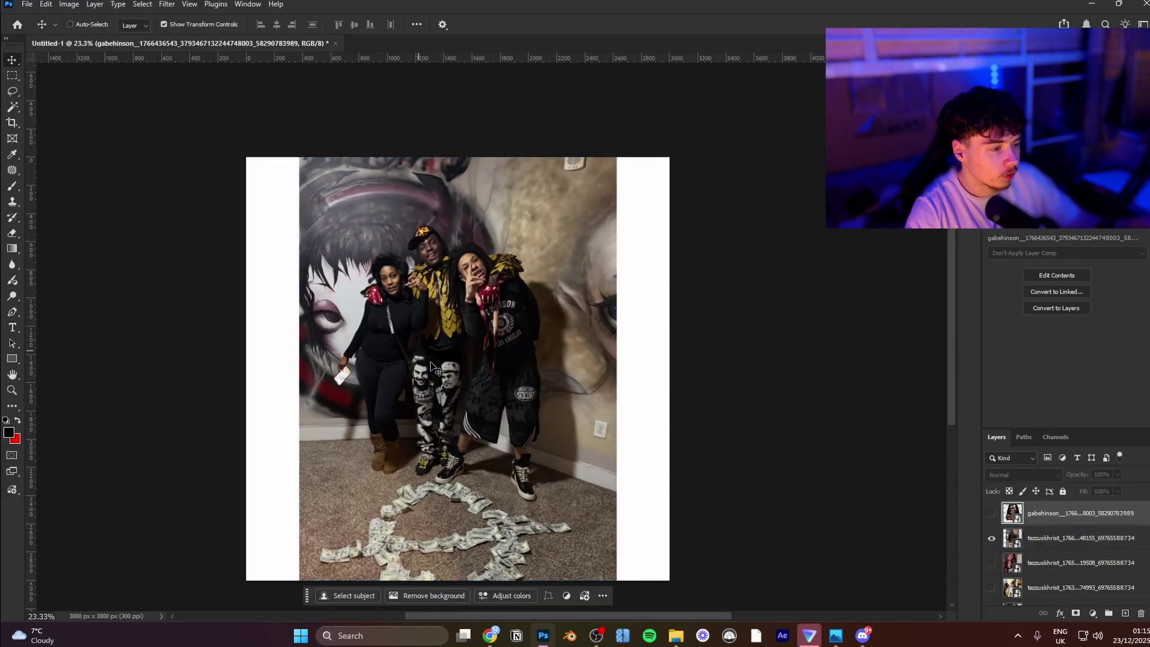
drag(499, 432, 499, 347)
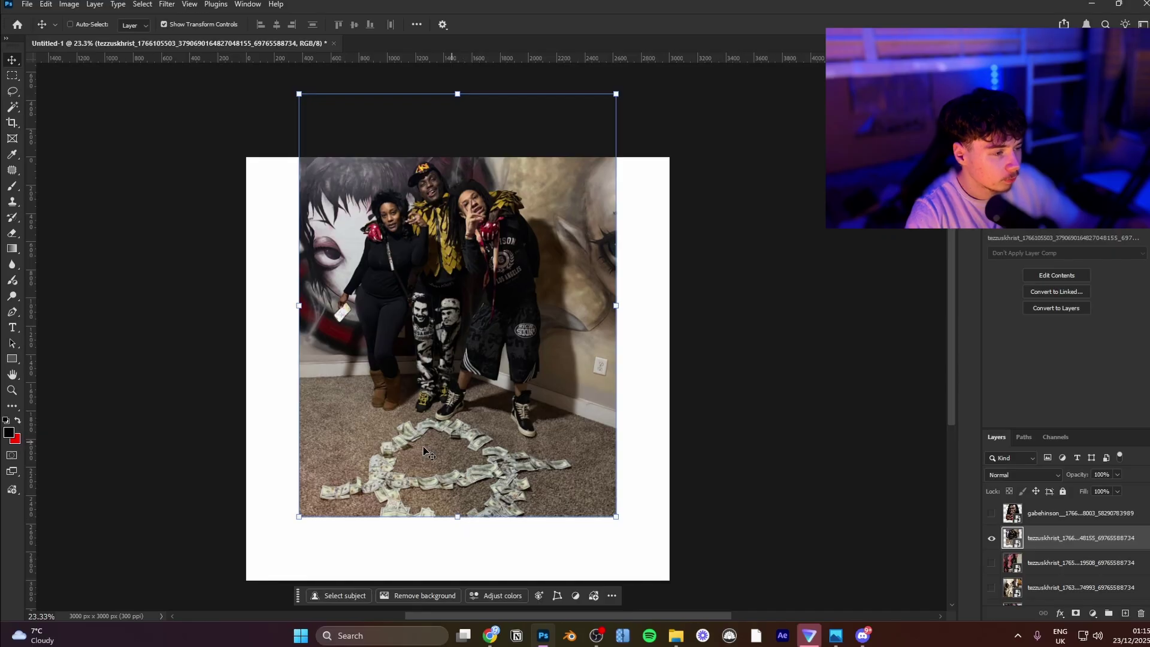
Step: Lasso the money symbol and surrounding carpet in the group photo and copy the selection to a new layer
click(10, 76)
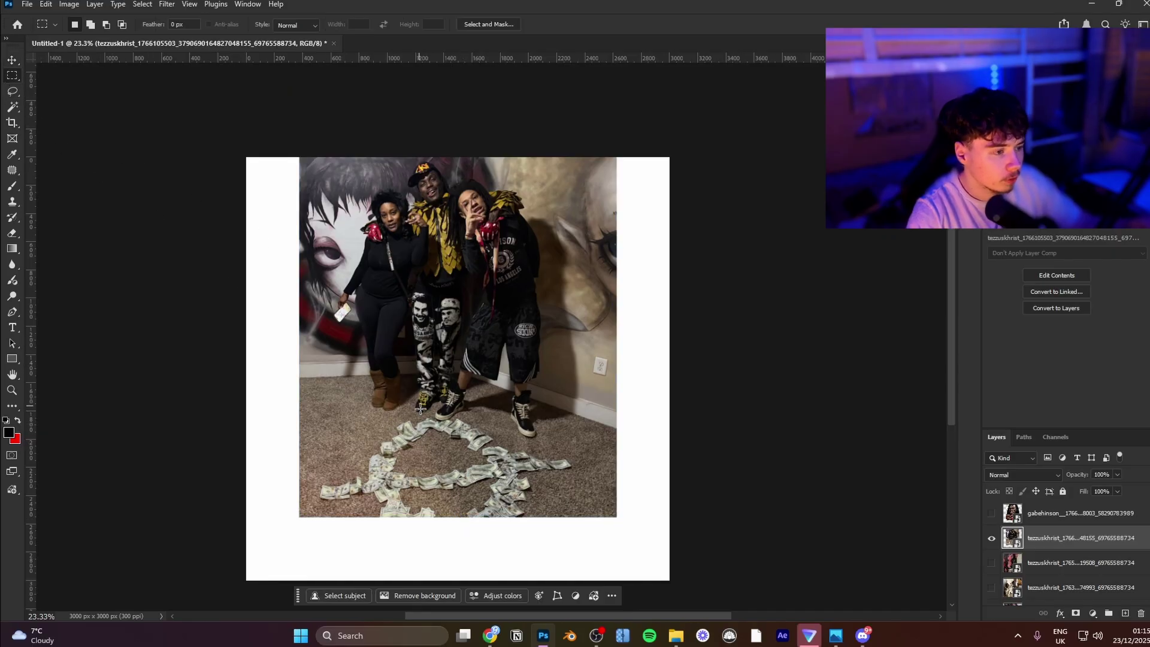
key(l)
drag(414, 406, 378, 410)
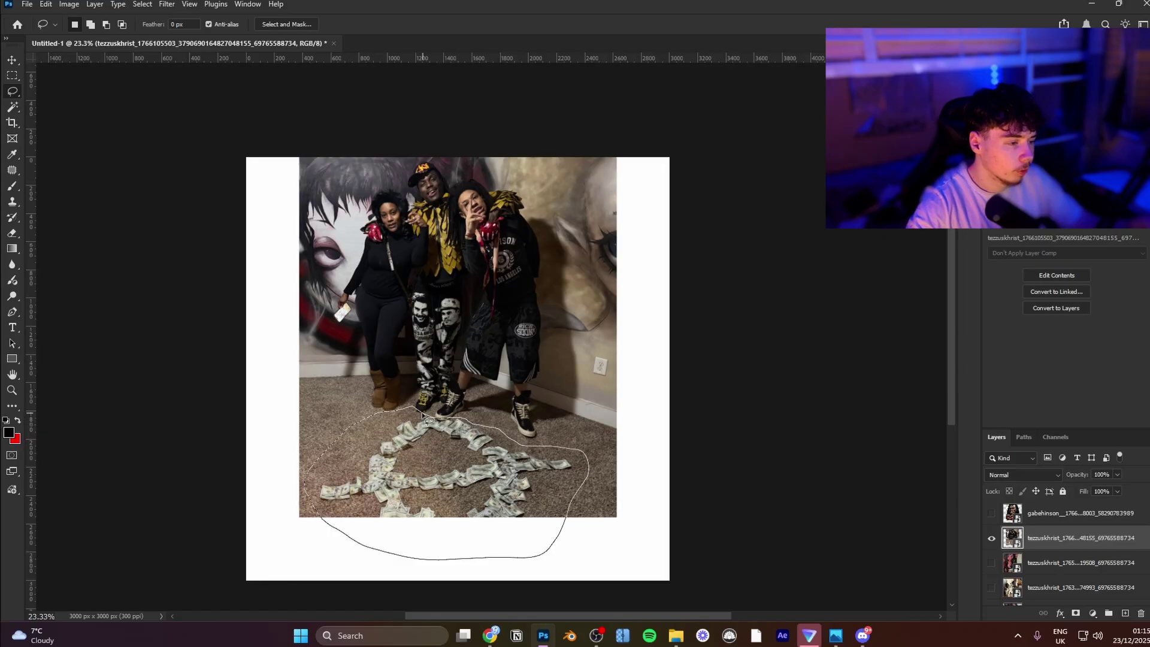
drag(422, 414, 424, 416)
key(ctrl+j)
Step: Flip the copied money piece vertically, rotate it counterclockwise, and position it to complete the lower half of the symbol
key(ctrl+t)
right_click(501, 466)
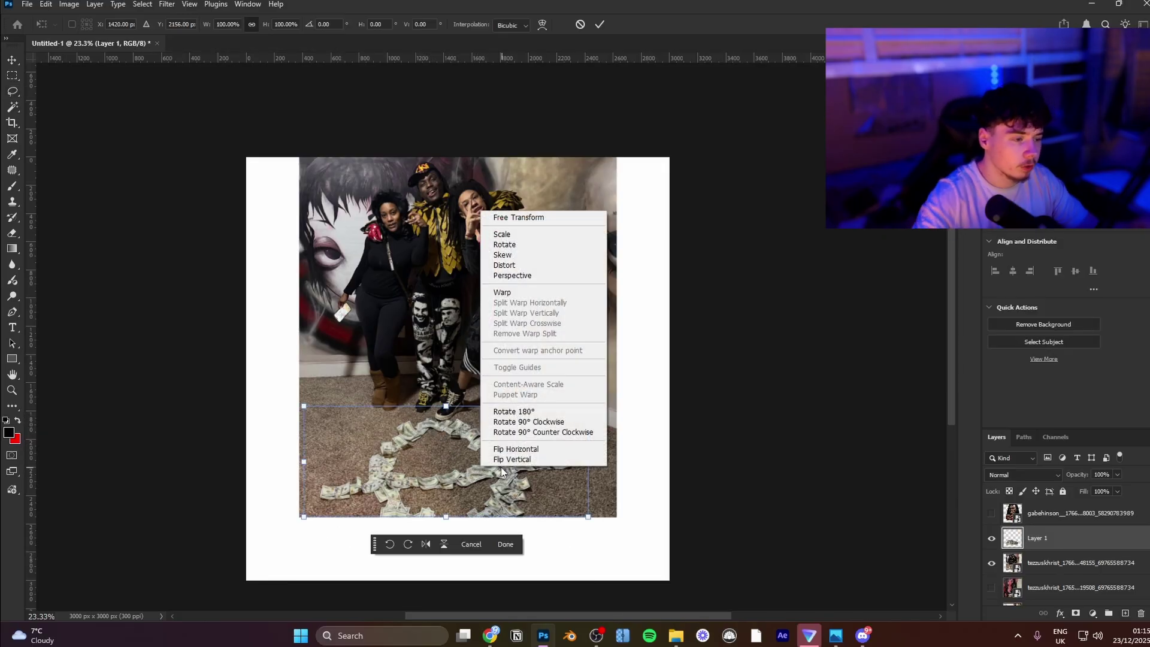
click(504, 458)
drag(505, 458, 463, 546)
drag(654, 532, 648, 504)
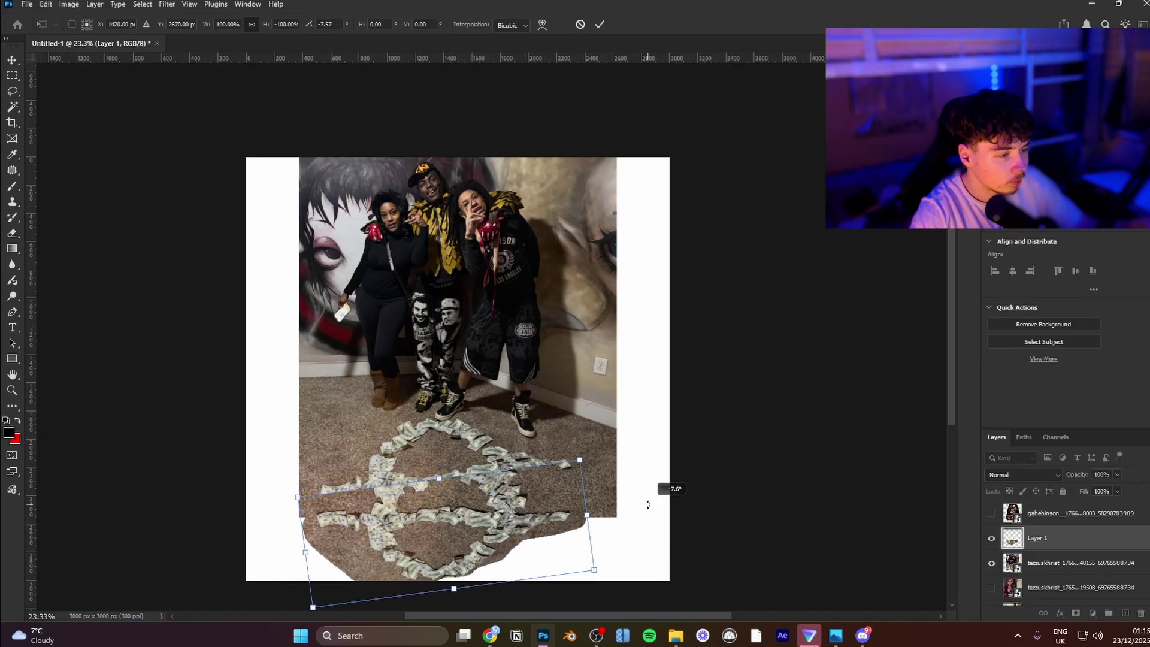
drag(485, 532, 497, 505)
key(Return)
Step: Skew the flipped money piece so it narrows toward the top and align it with the original symbol
key(ctrl+t)
right_click(483, 479)
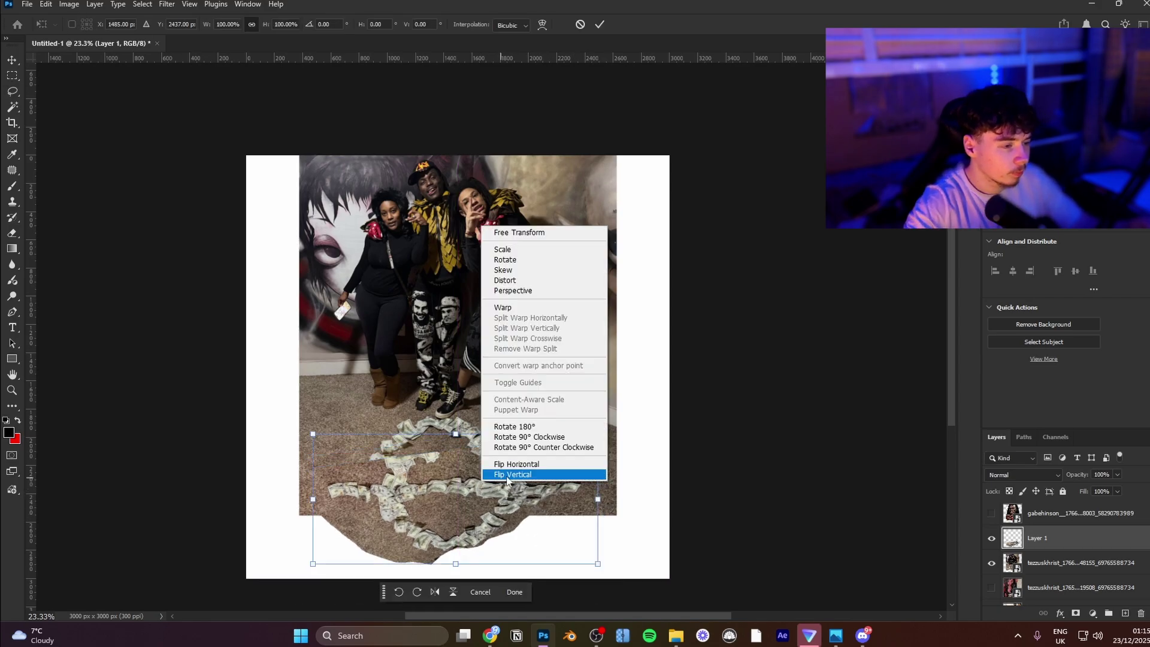
click(503, 270)
drag(595, 433, 569, 434)
drag(598, 564, 607, 563)
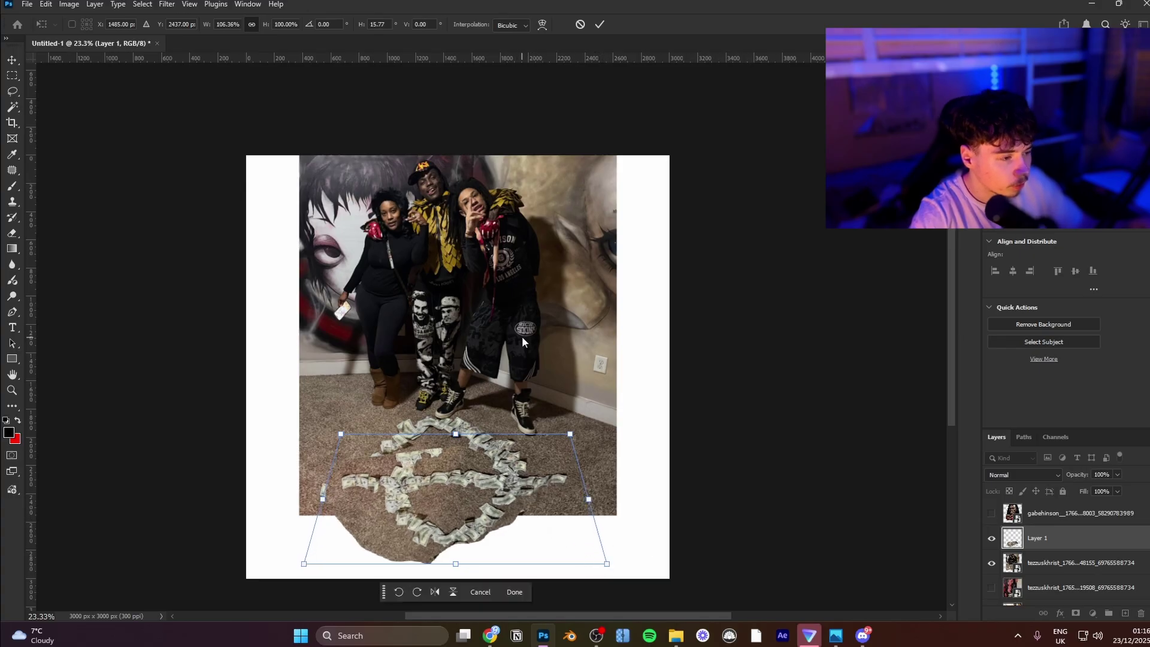
mouse_move(473, 449)
mouse_down()
mouse_move(459, 496)
mouse_move(460, 444)
mouse_up()
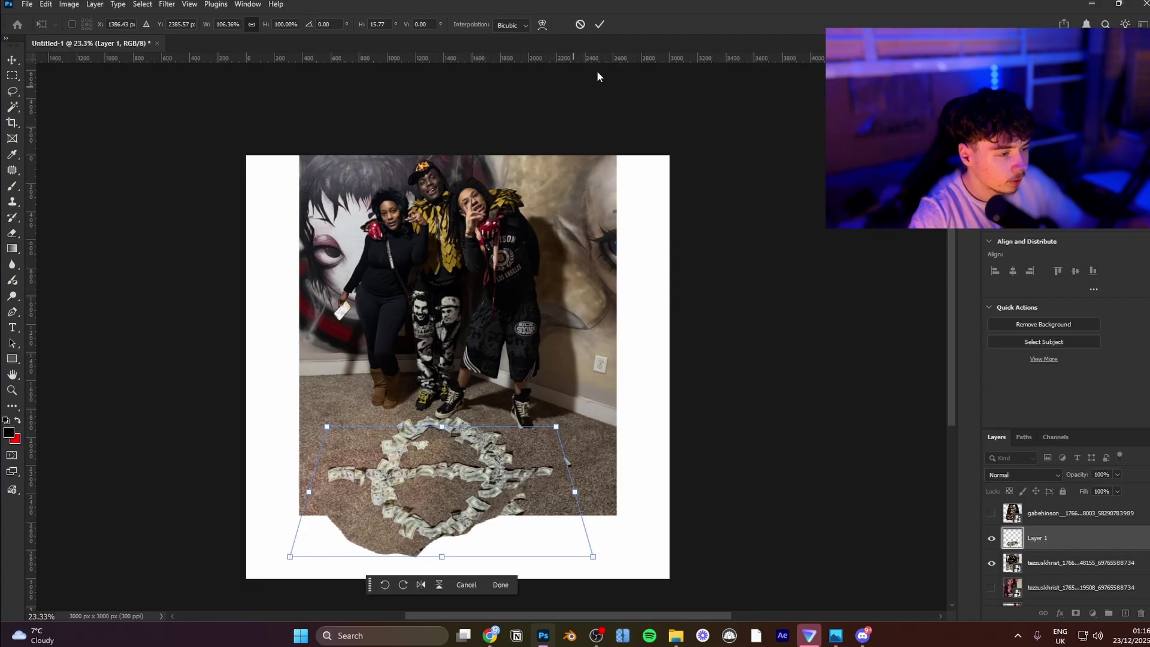
click(597, 24)
Step: Choose a soft round brush with 0% hardness and mask out the overlapping parts of the flipped money piece
key(b)
click(88, 24)
click(85, 138)
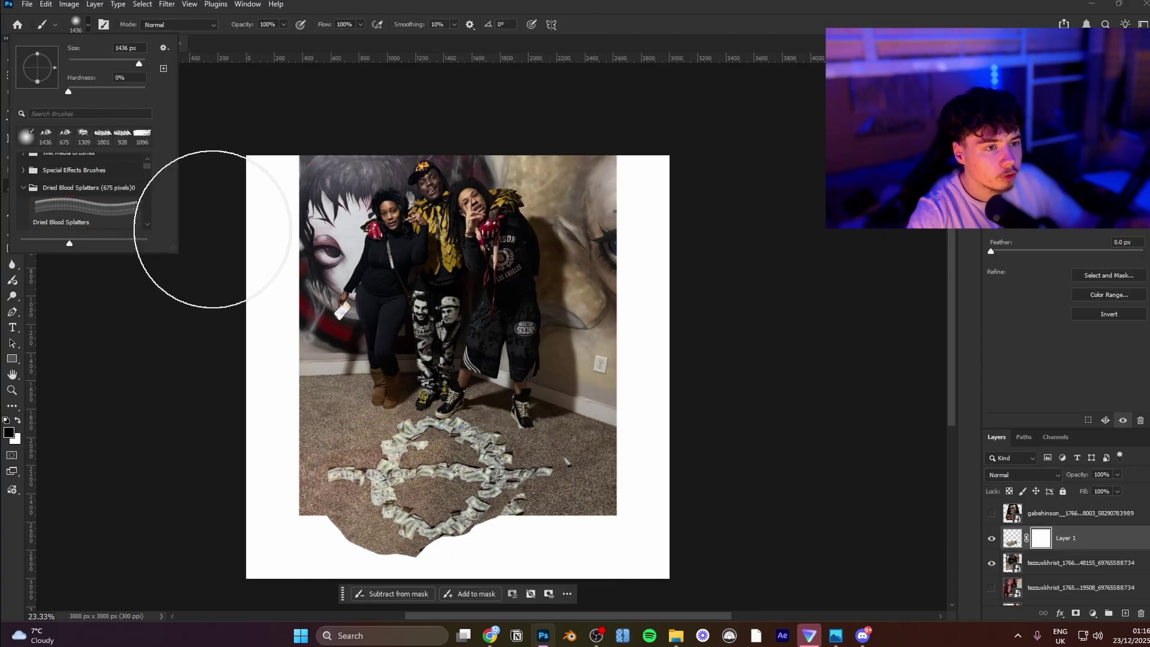
drag(494, 448, 415, 440)
drag(395, 472, 492, 474)
mouse_move(414, 406)
mouse_down()
mouse_move(358, 399)
mouse_move(320, 377)
mouse_up()
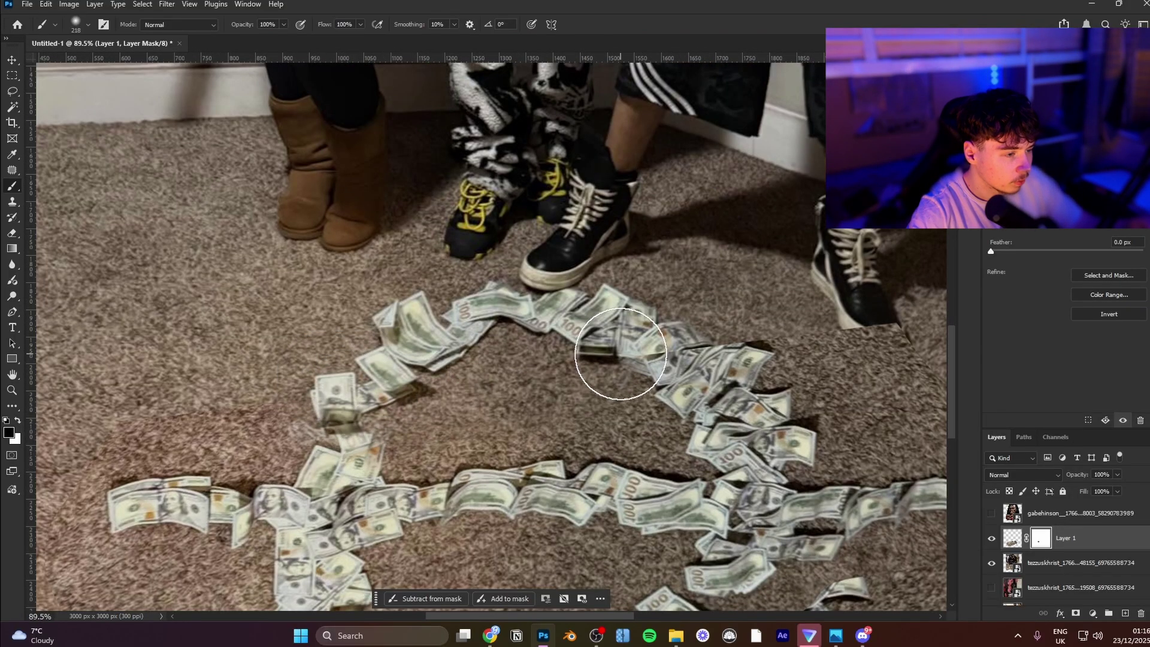
Step: Refine the layer mask around the bills on the symbol's left side to blend the join
drag(334, 428, 365, 433)
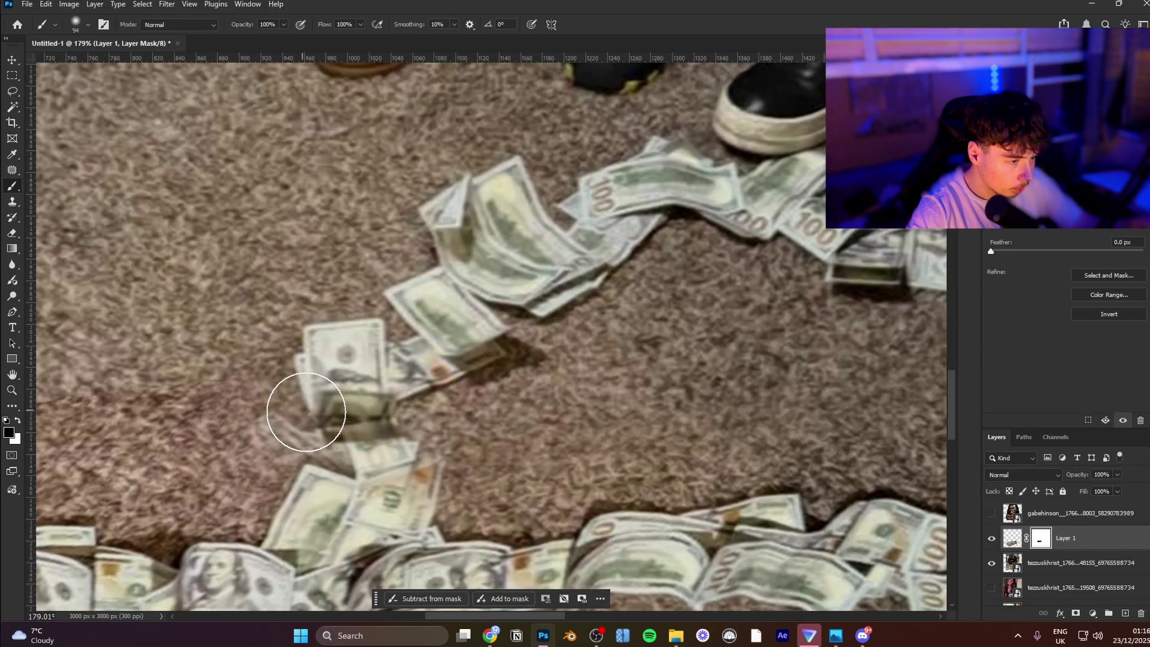
key(x)
mouse_move(305, 407)
mouse_down()
mouse_move(373, 440)
mouse_move(345, 388)
mouse_move(348, 348)
mouse_move(373, 368)
mouse_move(353, 398)
mouse_move(373, 470)
mouse_move(398, 418)
mouse_up()
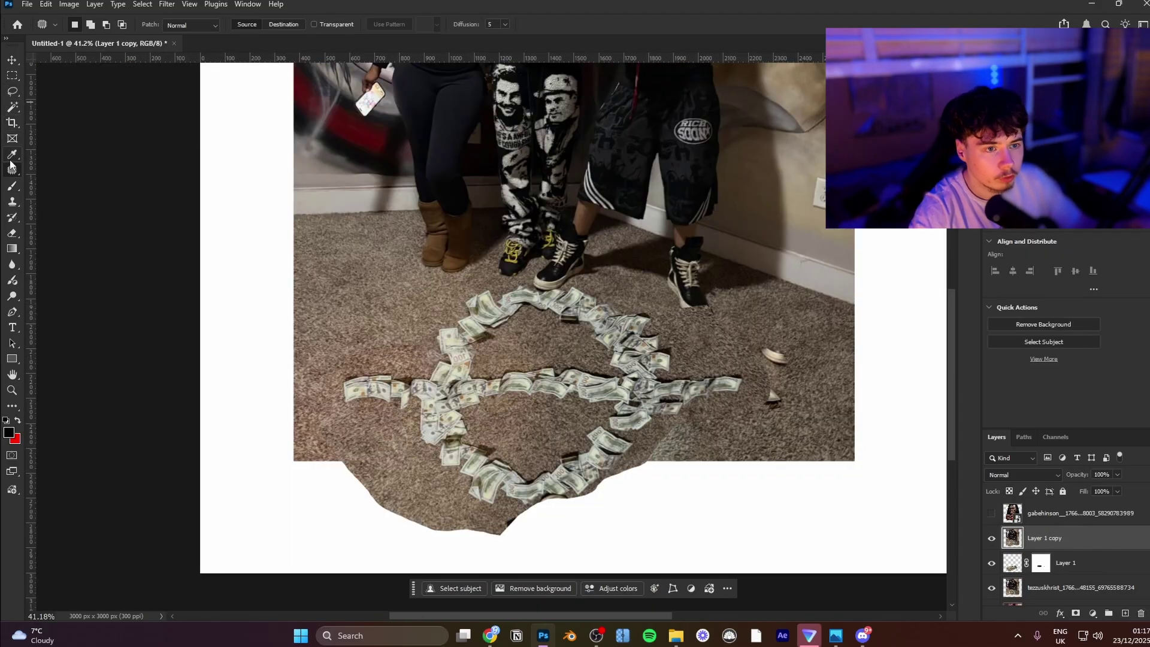
Step: Try to isolate the money symbol by outlining it with the Object Selection tool in Lasso mode
right_click(12, 111)
click(44, 107)
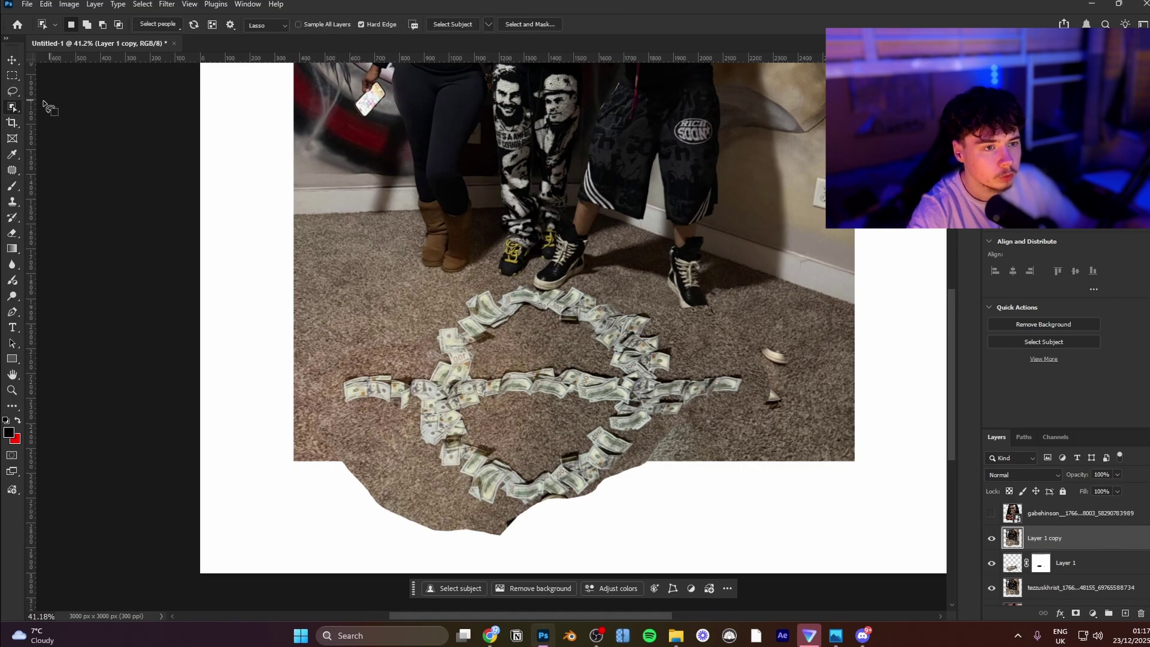
drag(454, 306, 329, 368)
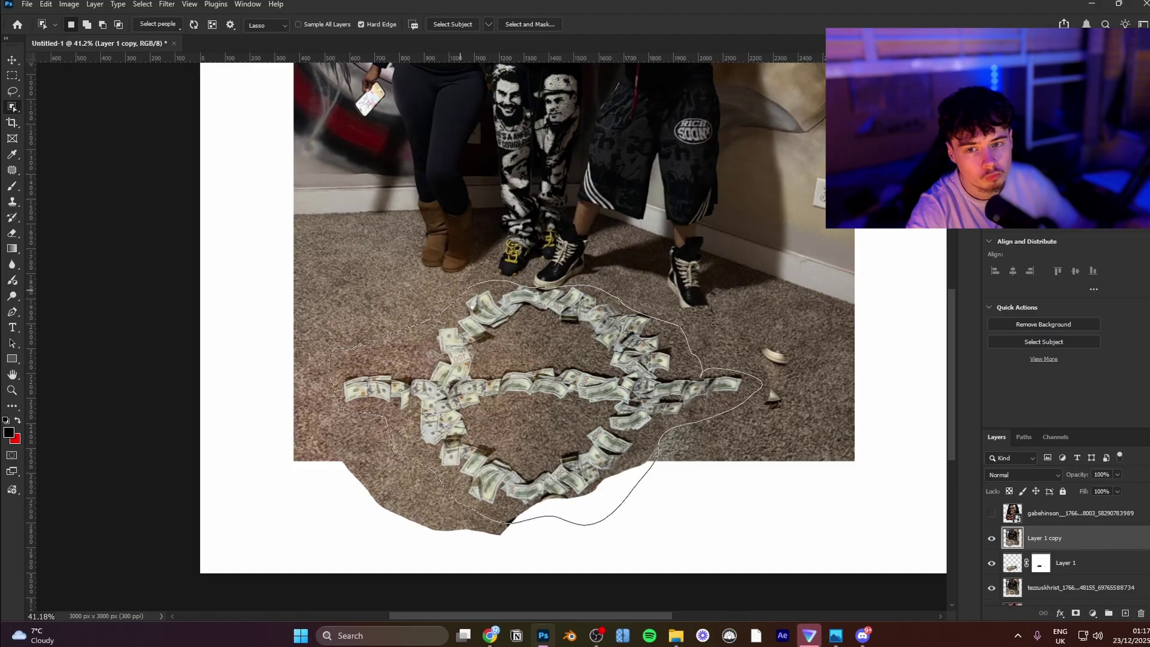
drag(475, 309, 475, 308)
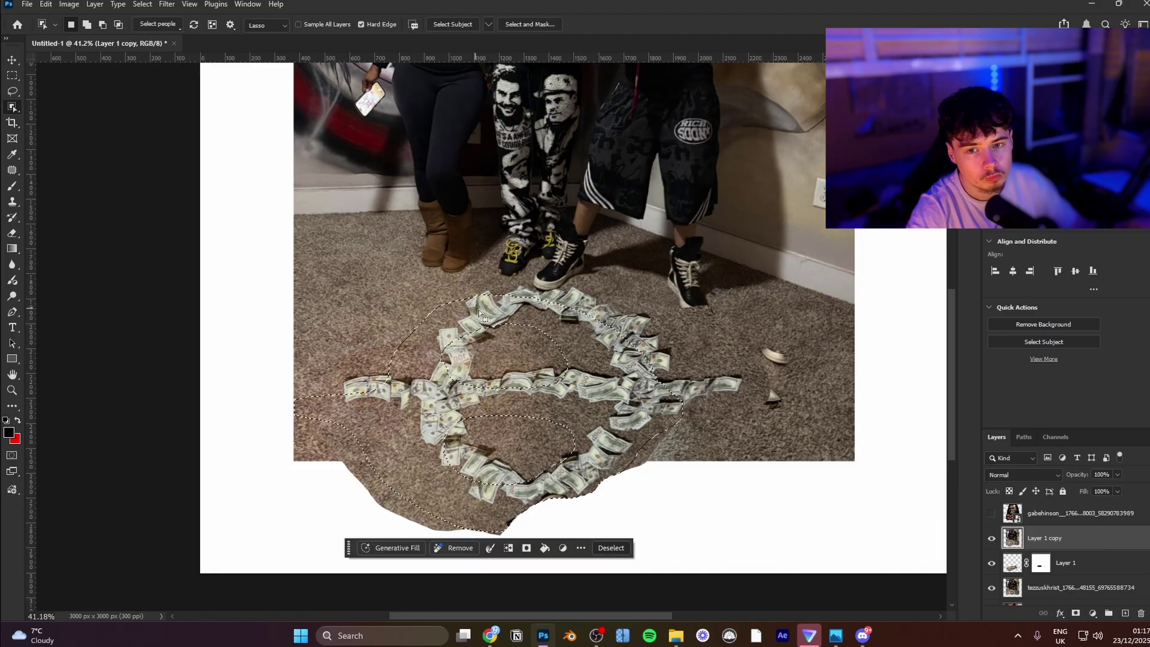
key(ctrl+d)
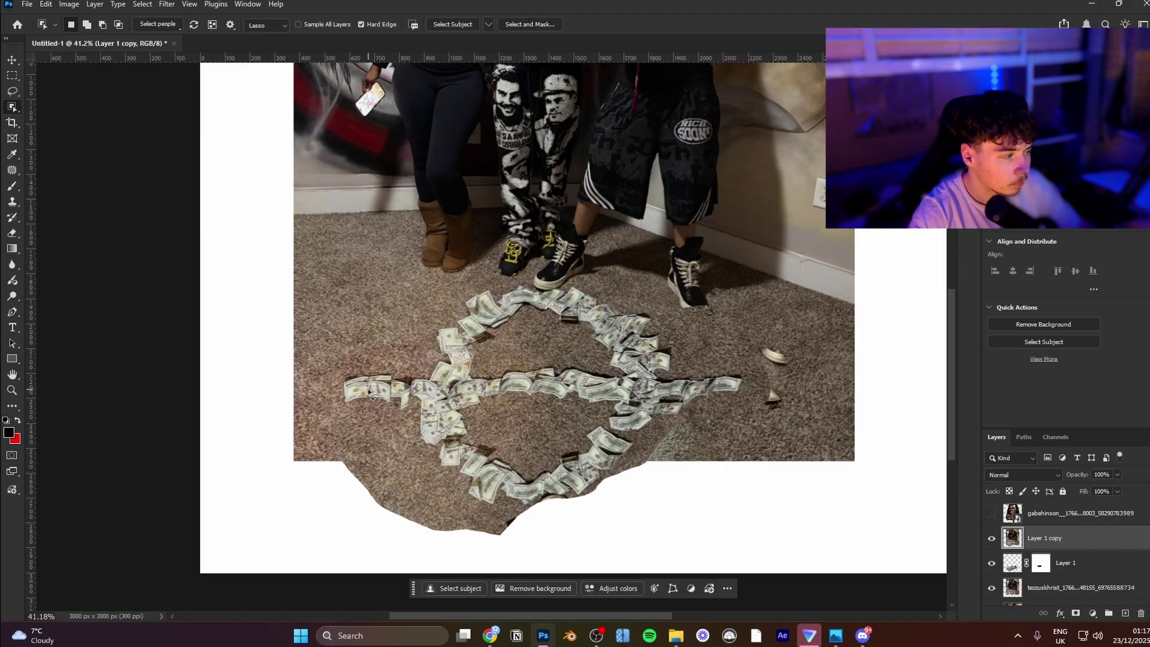
Step: Copy a rectangular area enclosing the whole money symbol from Layer 1 copy onto a new layer
right_click(12, 107)
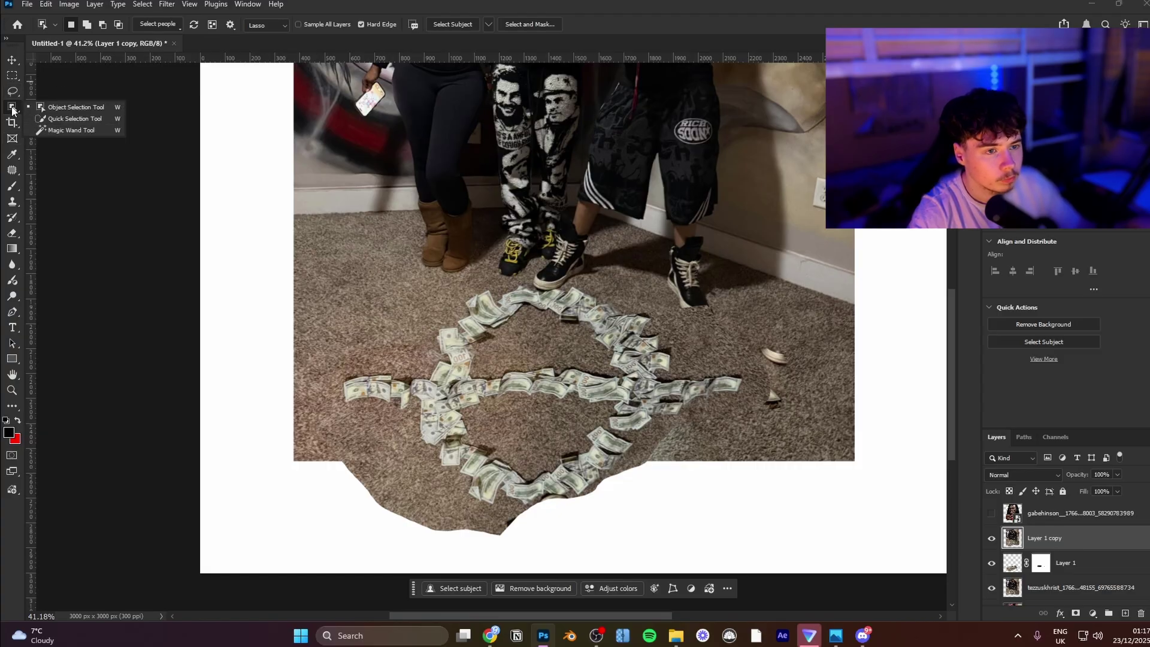
click(13, 76)
drag(308, 260, 744, 521)
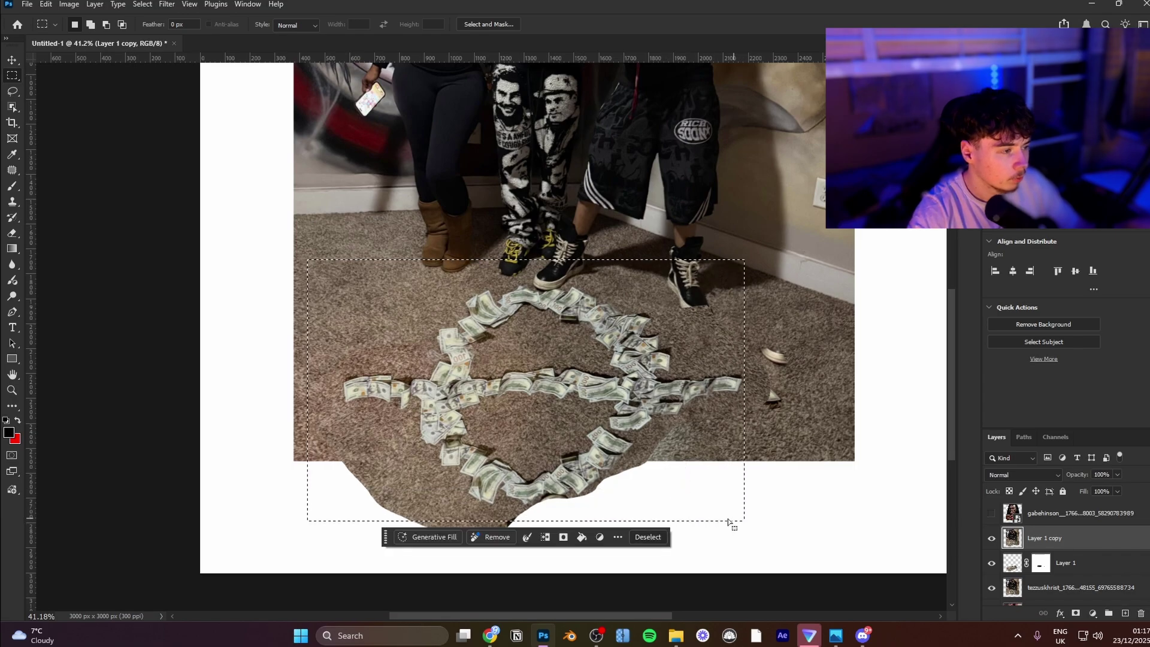
key(ctrl+j)
Step: Hide Layer 1 copy, Layer 1 and the original group photo so only the cropped money symbol remains visible
click(992, 563)
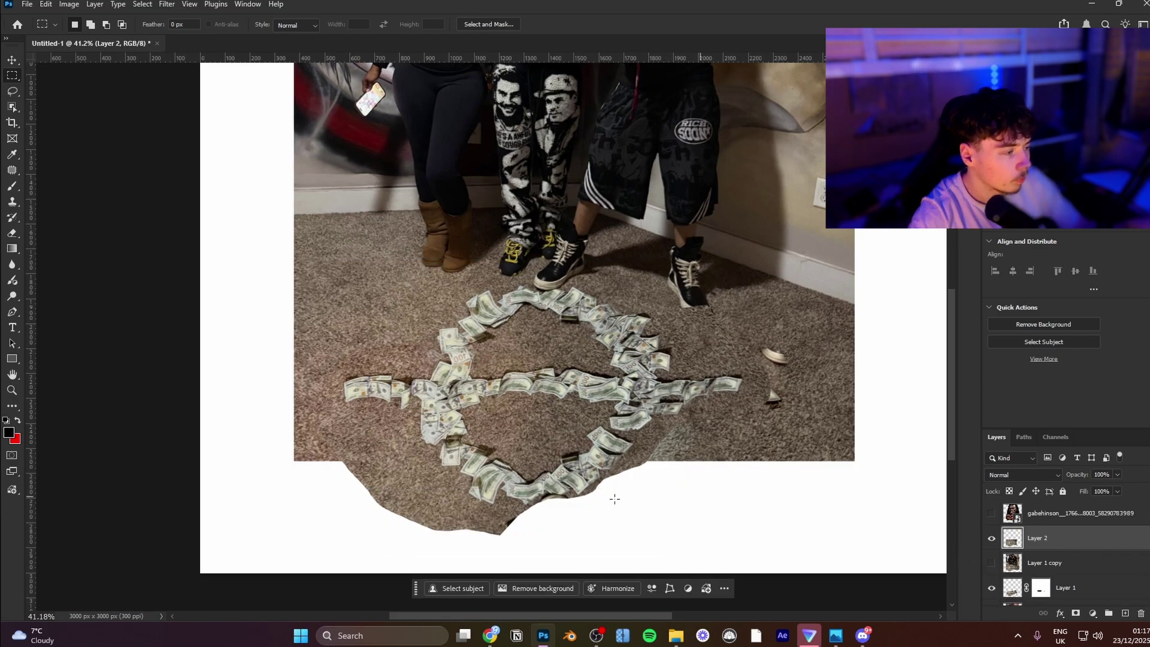
click(991, 589)
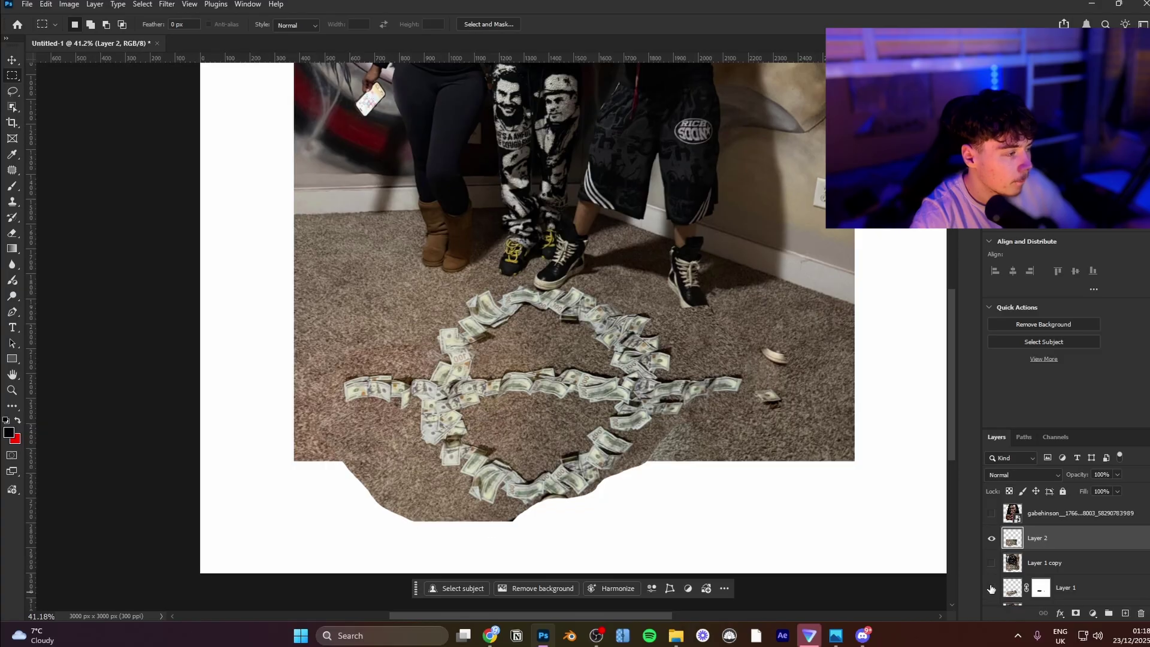
click(991, 542)
click(991, 542)
scroll(997, 558, down, 2)
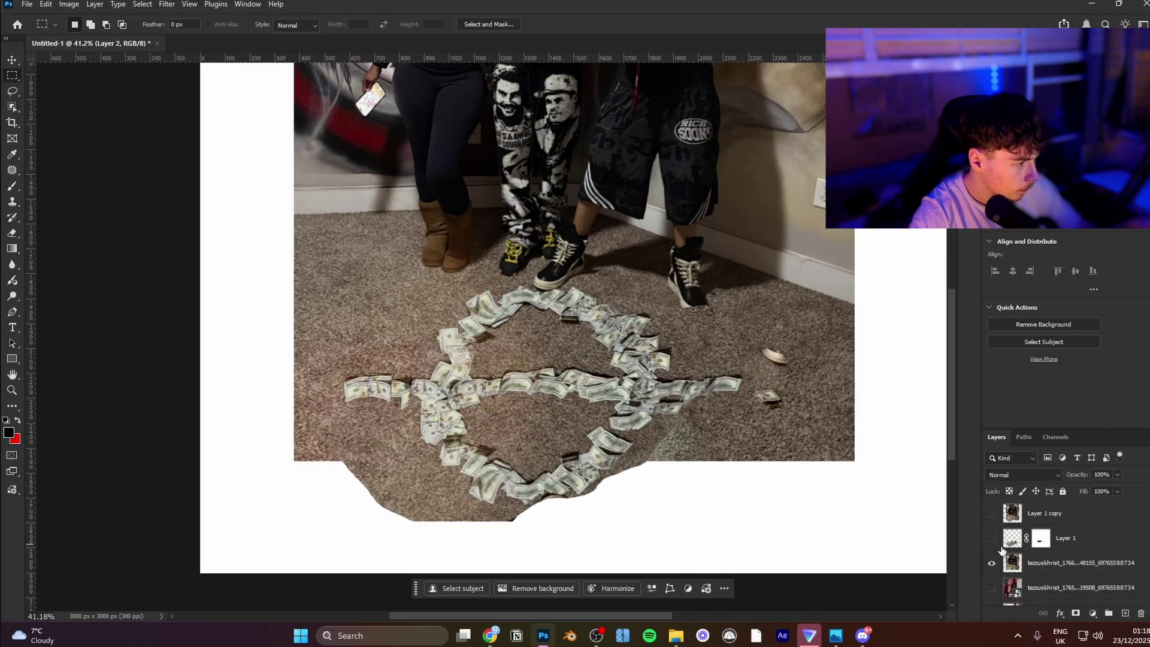
click(992, 564)
scroll(996, 566, up, 2)
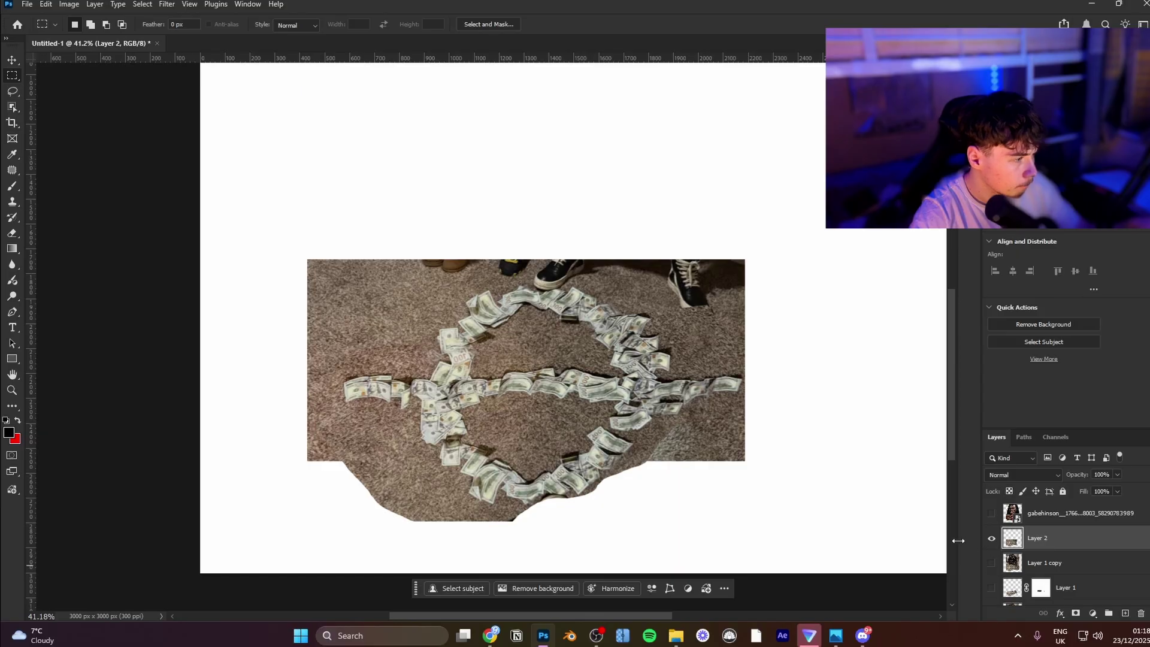
Step: Remove the carpet background from the cropped money symbol and convert the masked layer to a Smart Object
click(540, 589)
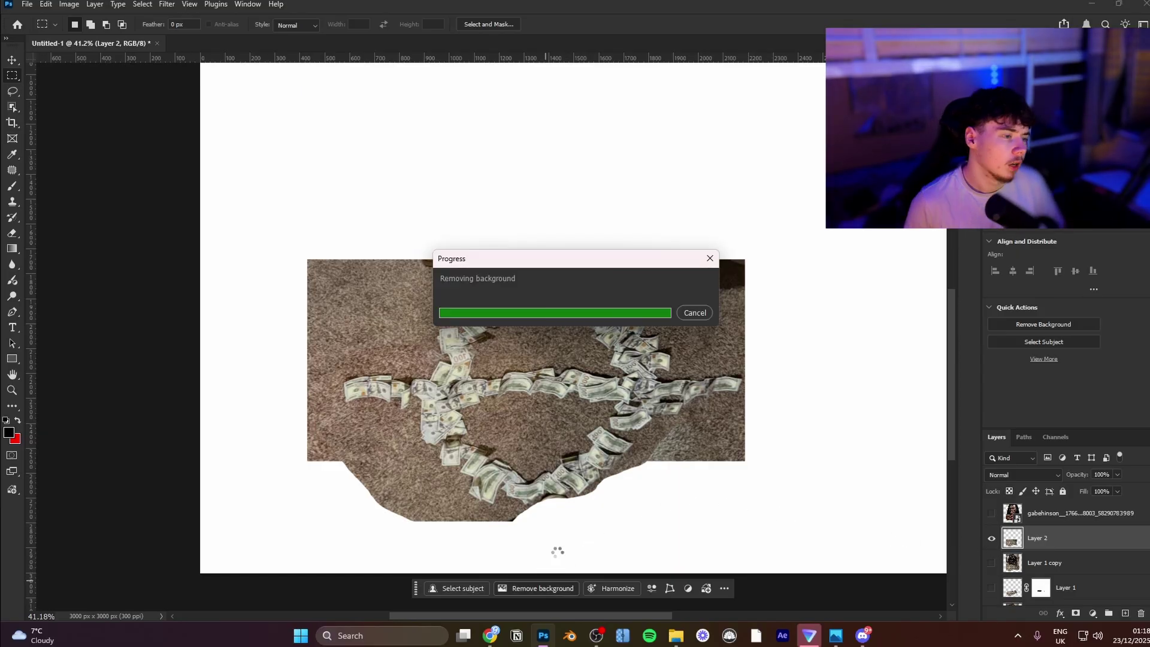
scroll(665, 282, down, 4)
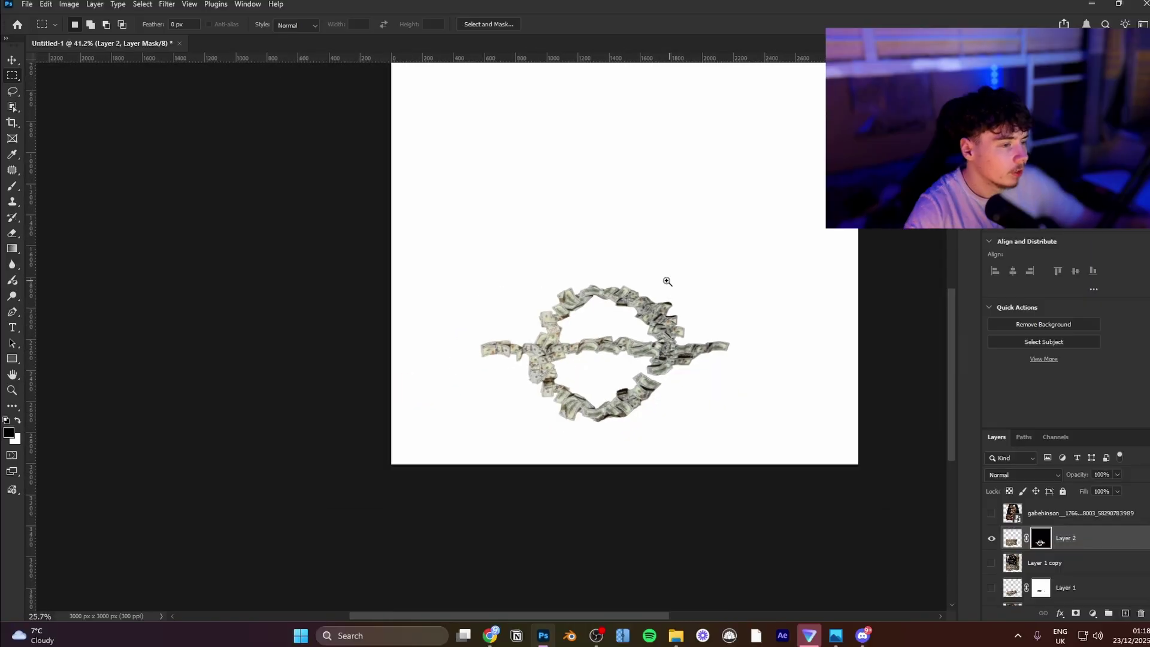
drag(609, 359, 601, 388)
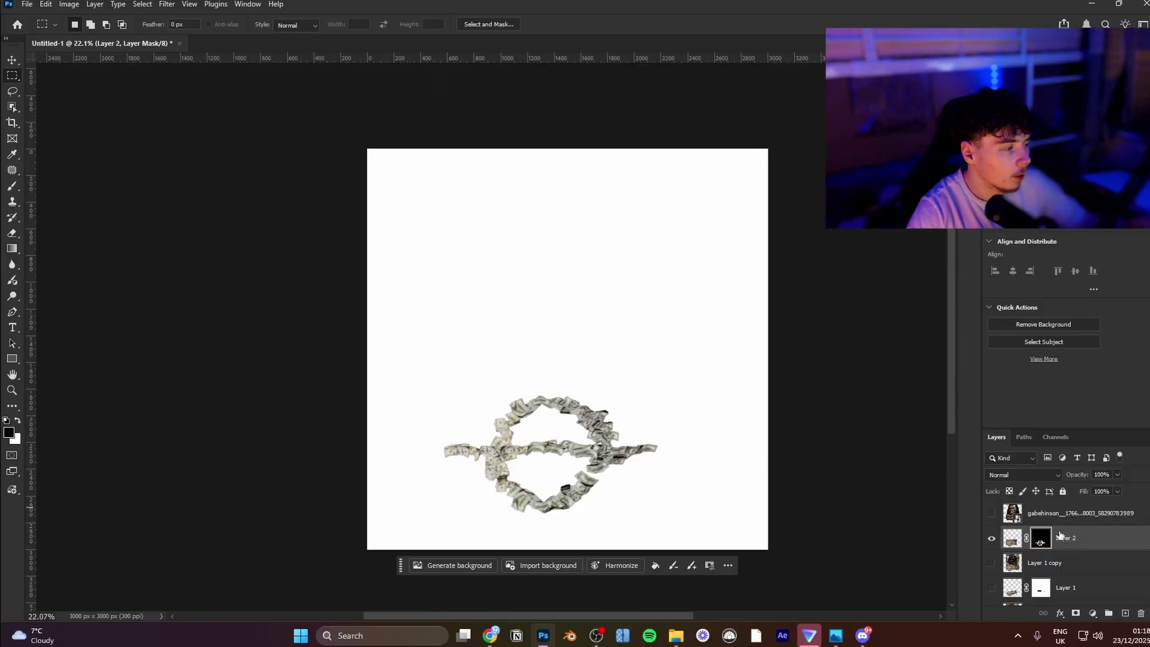
right_click(1101, 539)
click(1054, 439)
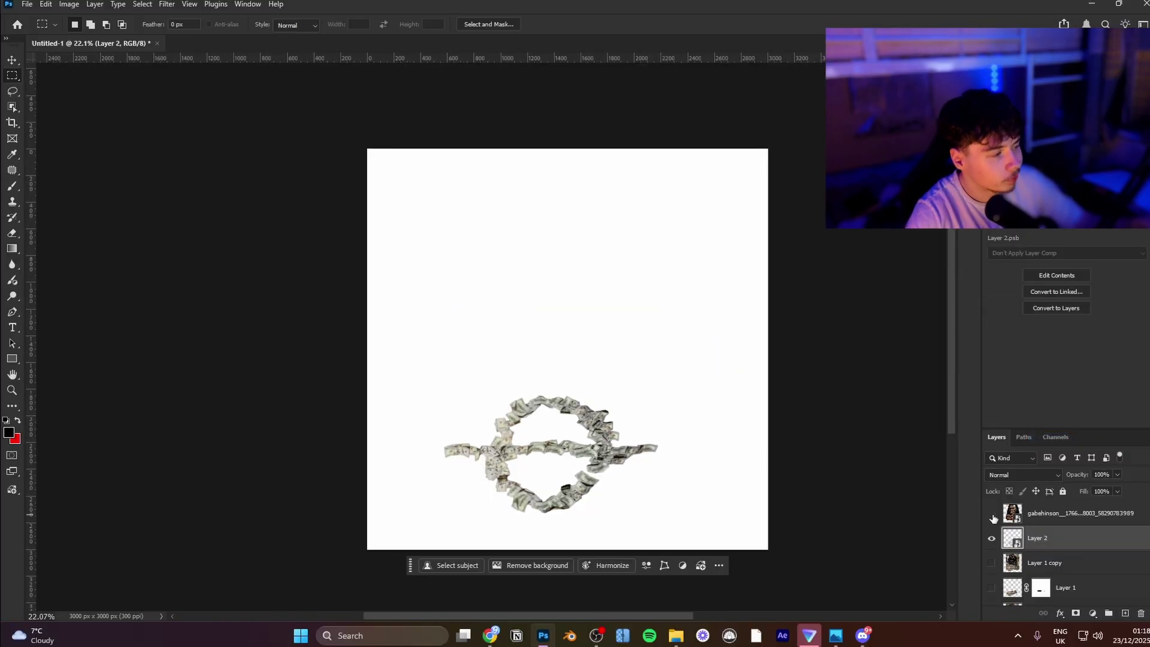
Step: Show the close-up portrait, bring the money symbol in front of it, and transform the symbol to about 138% with a -27.4° rotation
click(991, 515)
key(v)
ctrl+click(532, 377)
drag(598, 280, 596, 341)
key(alt+[)
key(ctrl+])
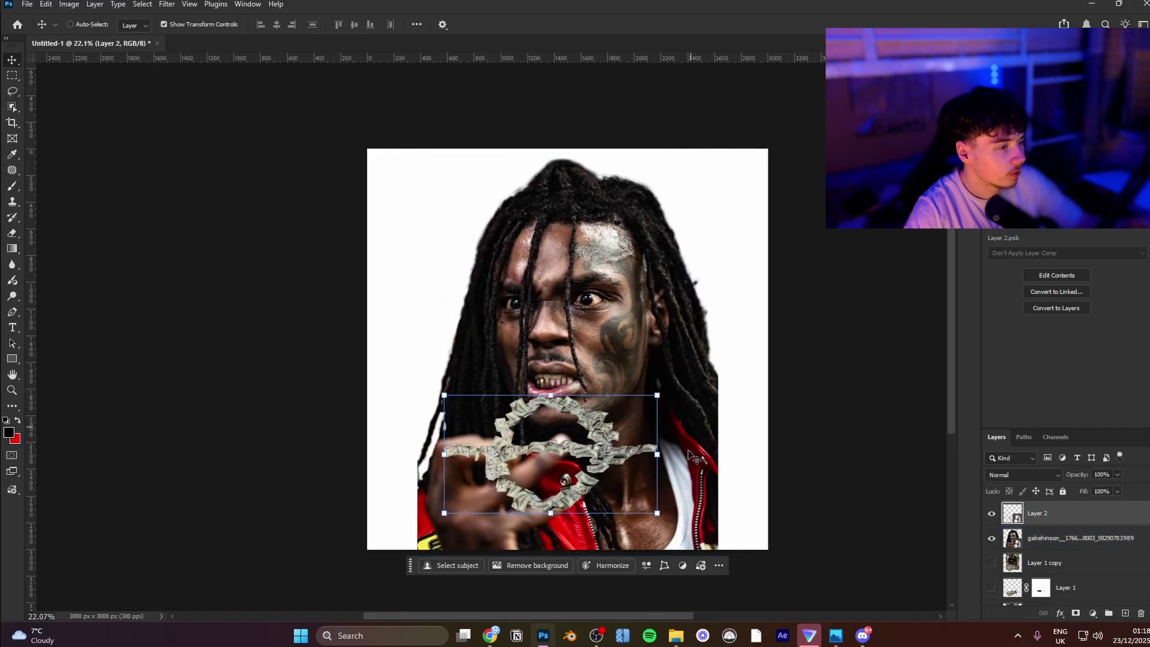
drag(694, 456, 698, 362)
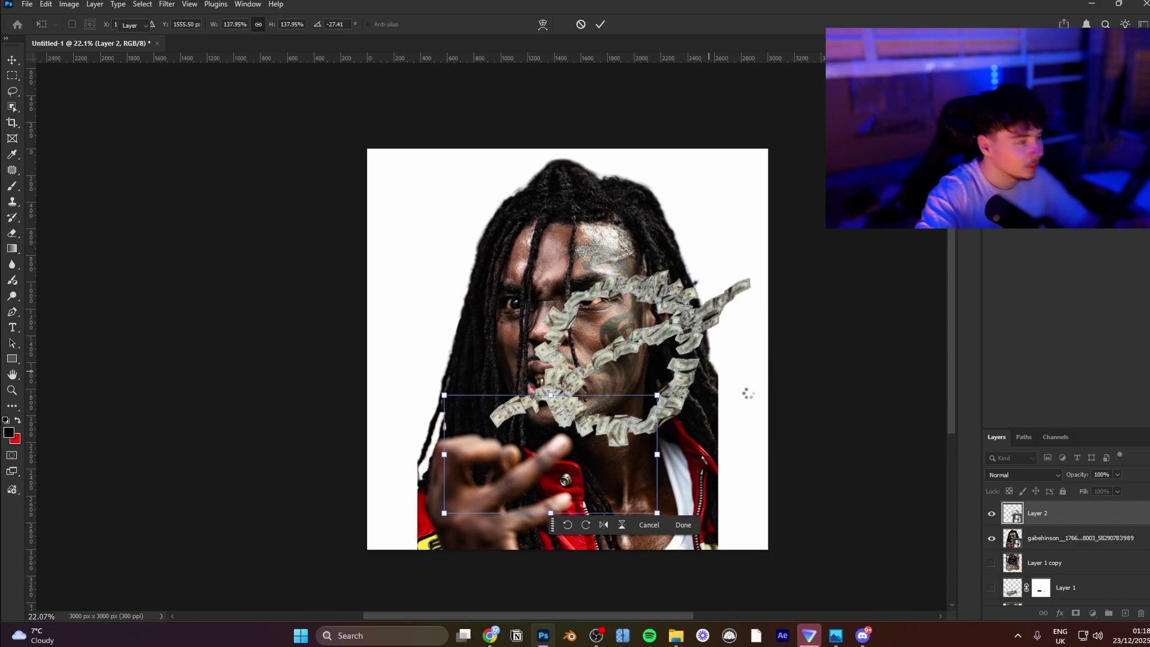
key(Return)
Step: Shift the photo of the man smoking beside the red painting to the right and bring the seated two-man photo above it
click(991, 558)
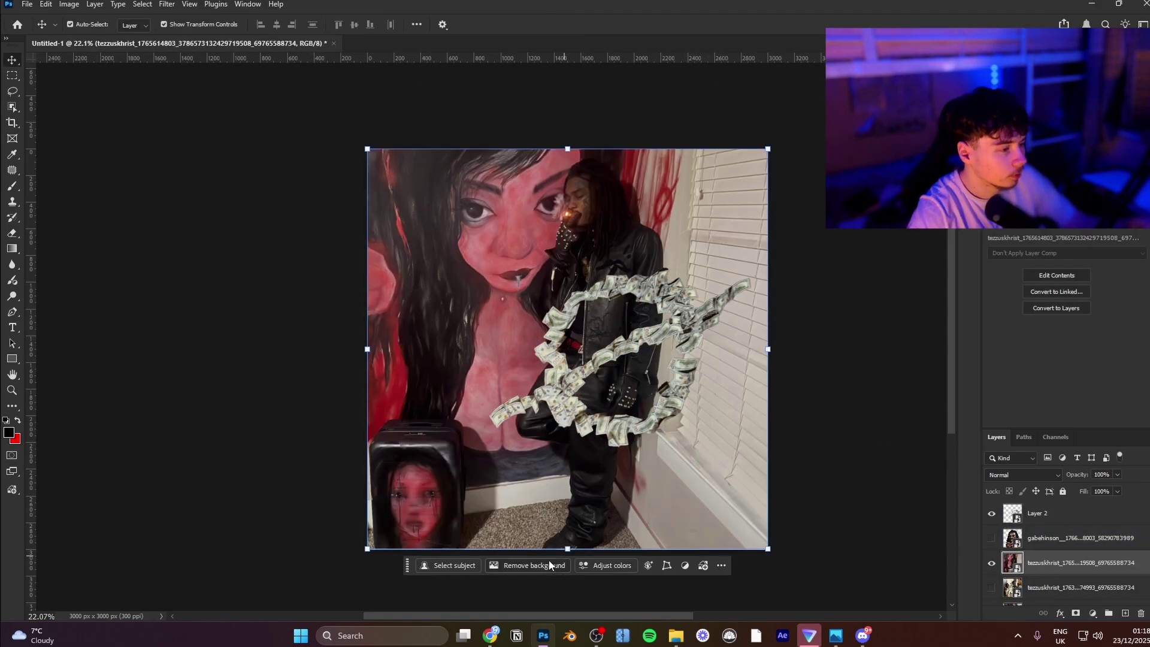
drag(530, 444, 623, 462)
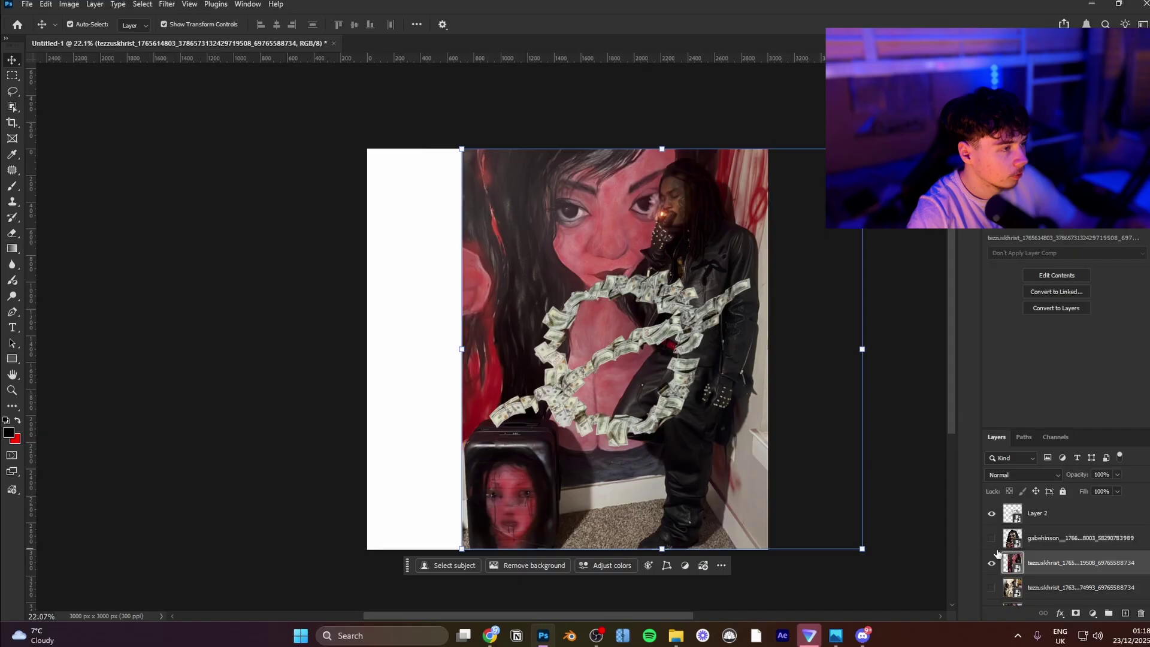
click(991, 588)
drag(1032, 588, 1038, 564)
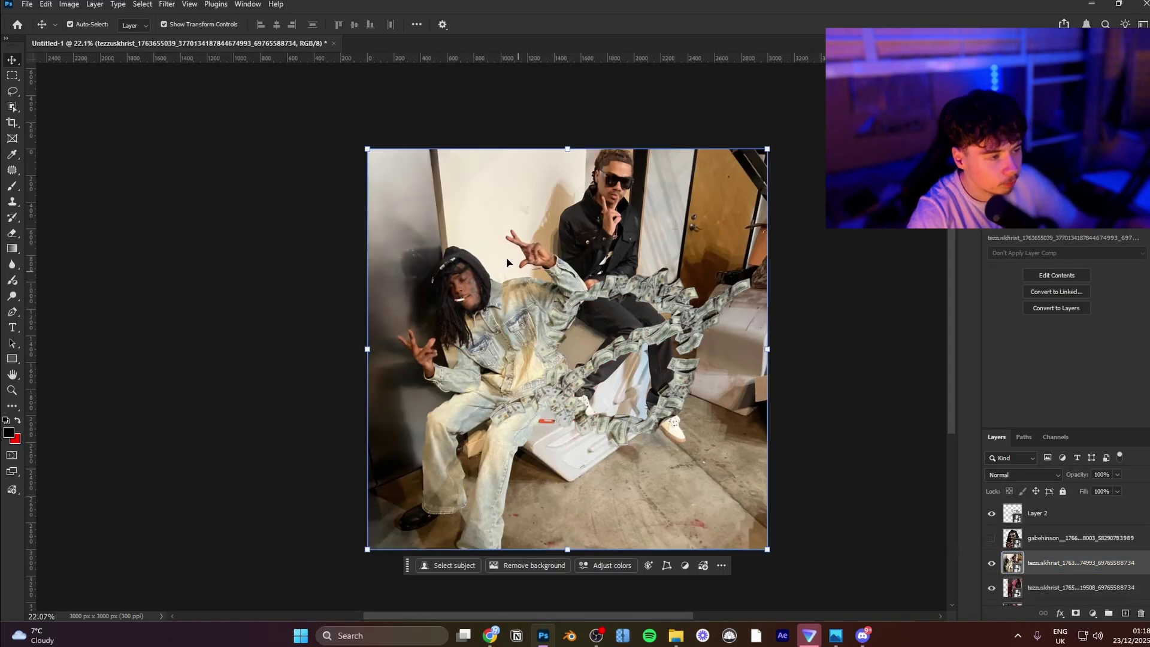
Step: Cut out the seated man in denim onto his own masked layer and convert it to a Smart Object
key(l)
mouse_move(521, 524)
mouse_down()
mouse_move(518, 475)
mouse_move(539, 430)
mouse_up()
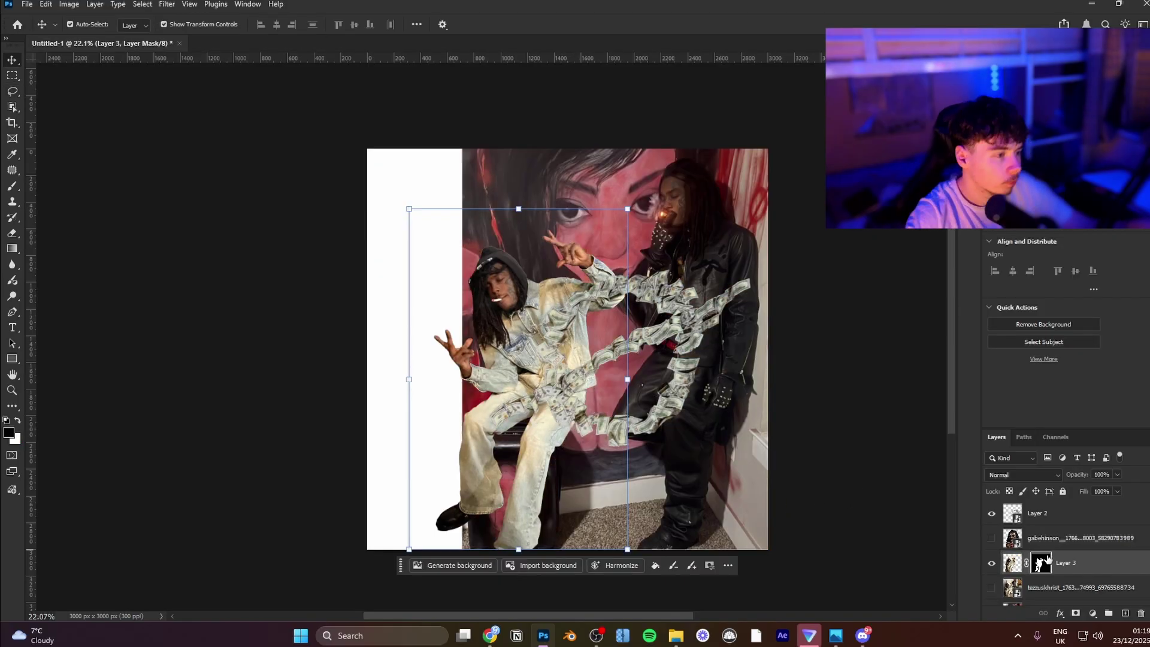
right_click(1094, 561)
click(1091, 463)
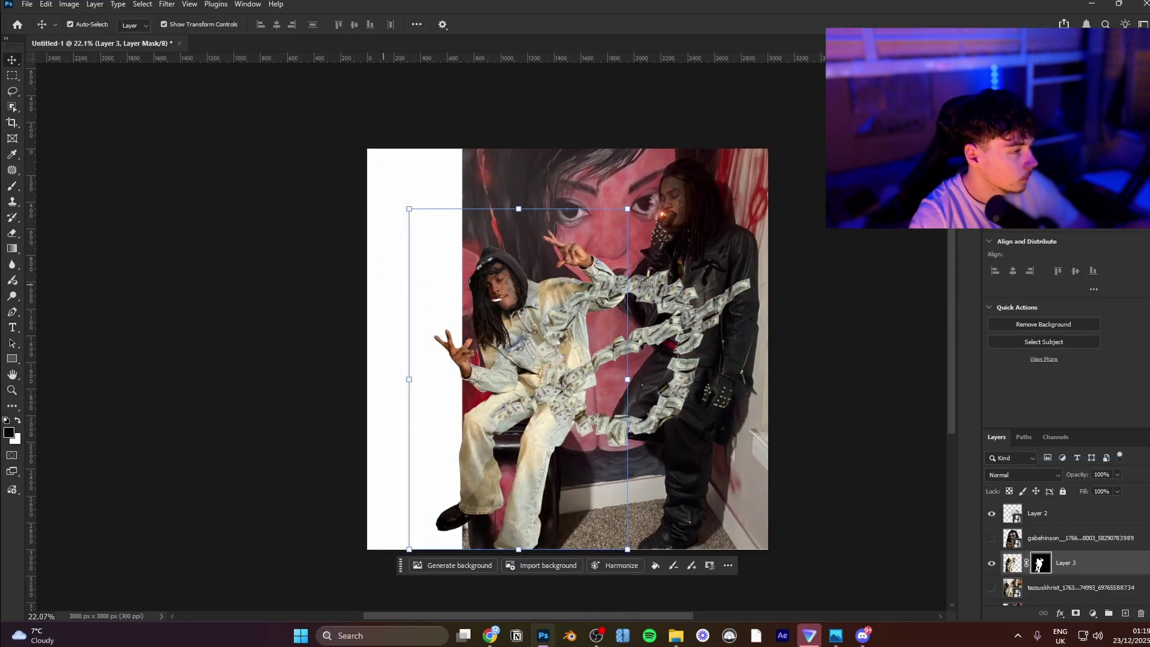
Step: Show the close-up portrait, scale it to 122.25%, rotate it -7.14° and position it toward the canvas's left side
click(991, 537)
click(1046, 542)
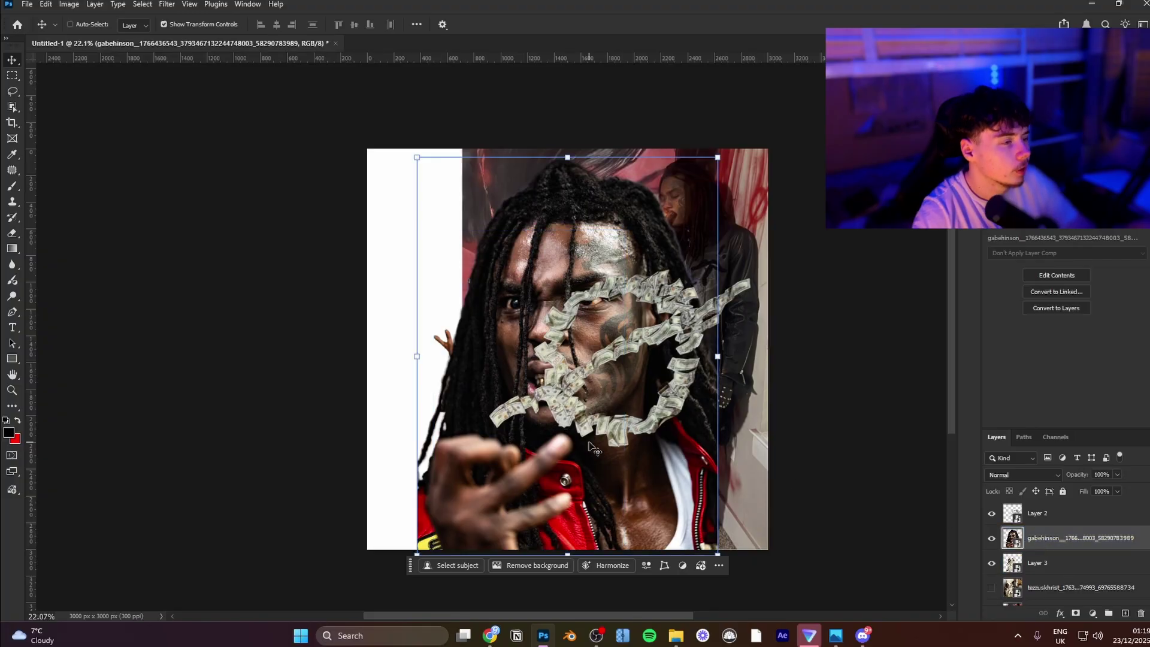
key(ctrl+t)
mouse_move(358, 373)
mouse_down()
mouse_move(359, 398)
mouse_move(343, 381)
mouse_up()
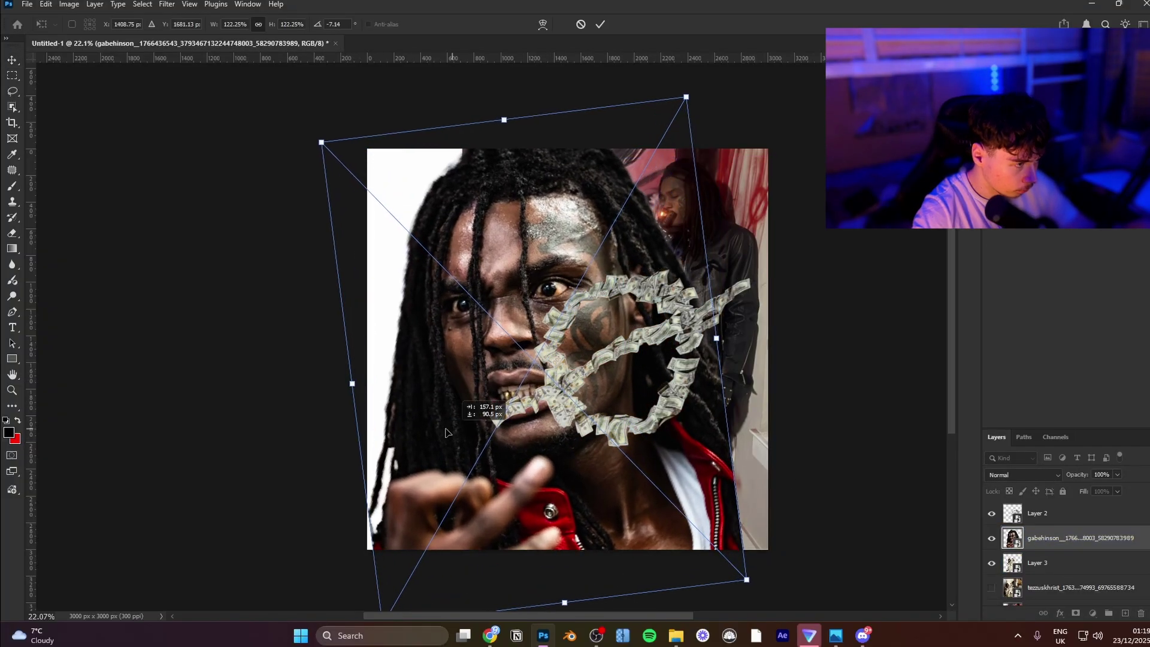
drag(485, 407, 449, 412)
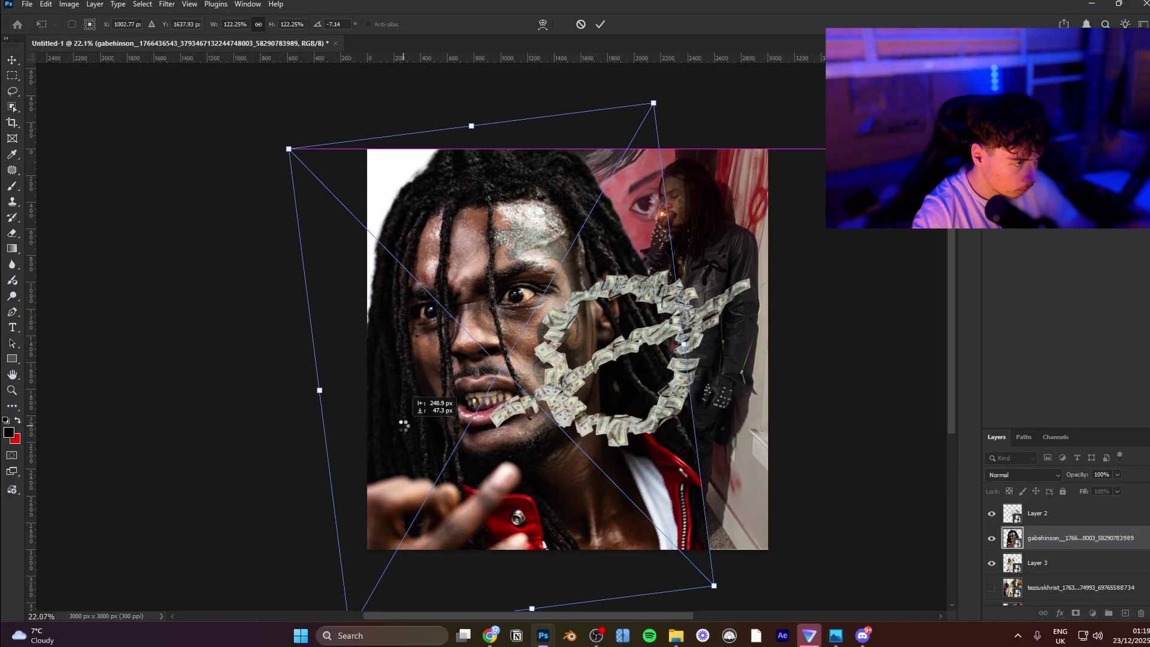
click(600, 25)
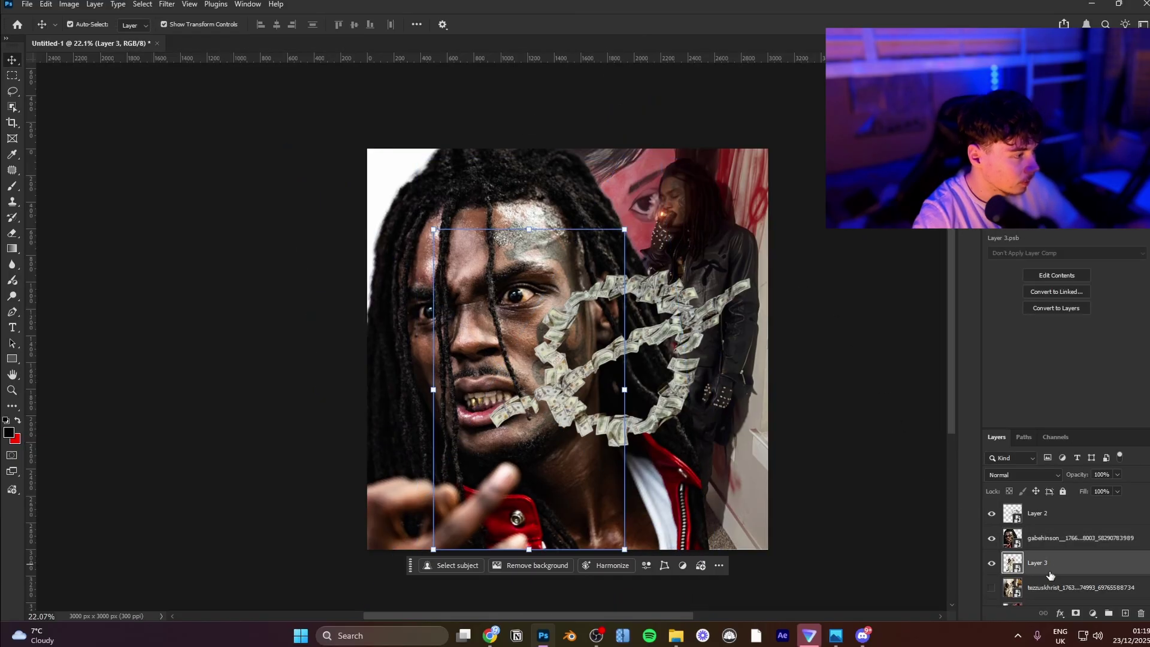
Step: Flip the denim man's cutout horizontally in front of the portrait, enlarge it to about 189%, tilt it and place it at the lower right
right_click(564, 394)
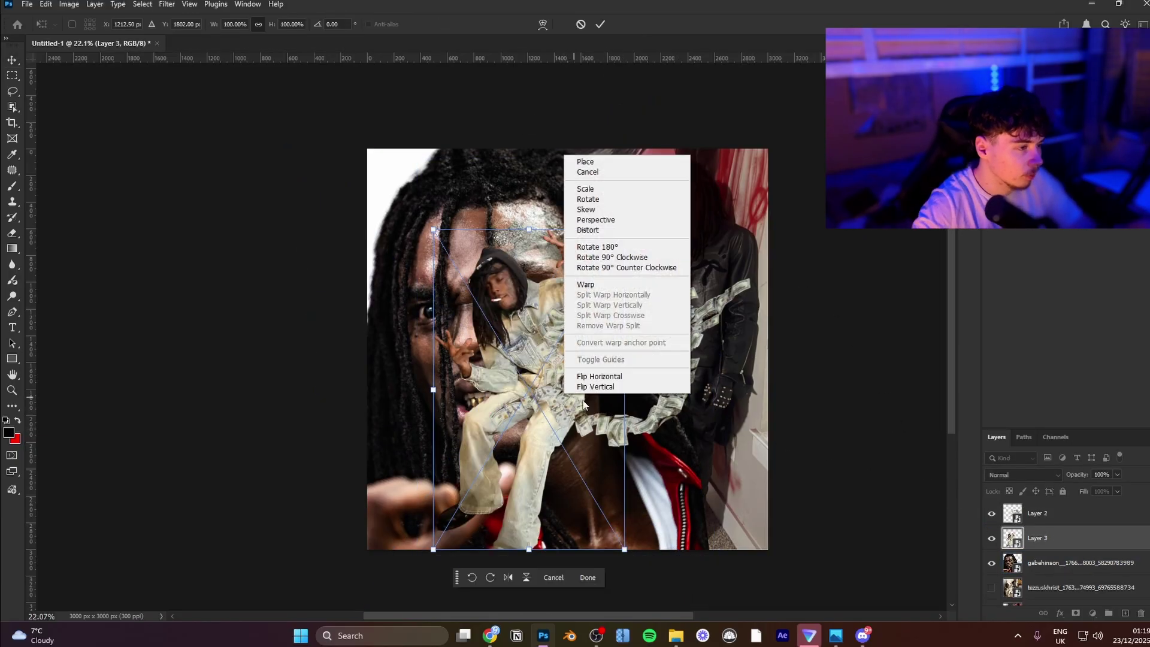
click(590, 377)
drag(624, 389, 794, 389)
drag(682, 397, 755, 543)
drag(896, 495, 820, 409)
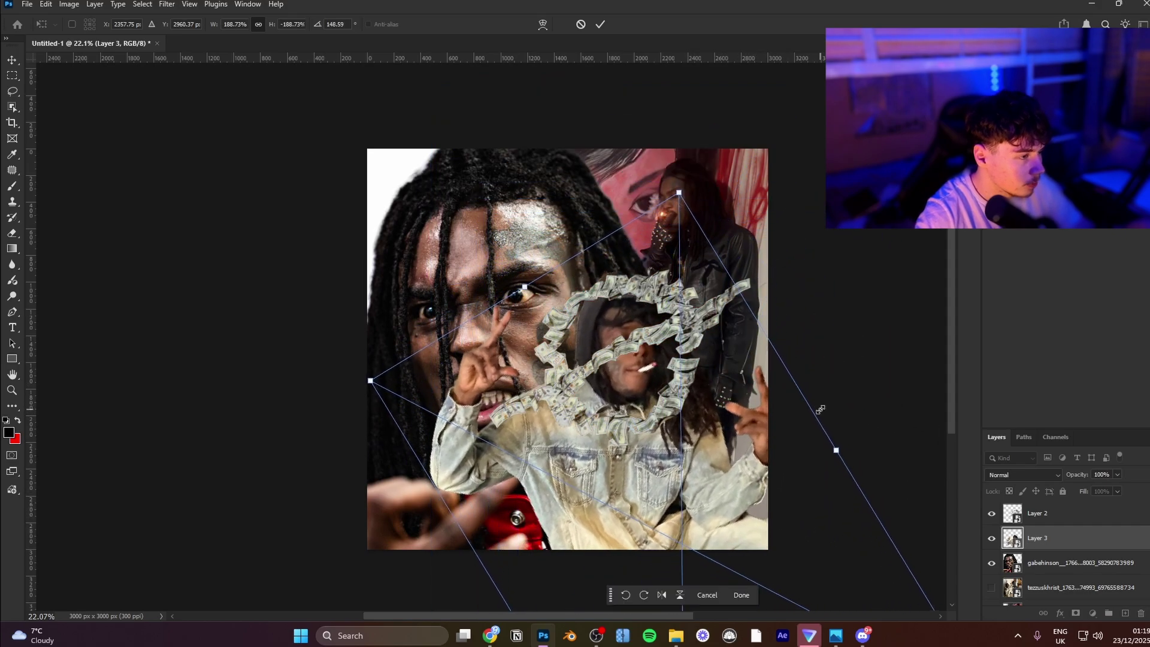
click(600, 24)
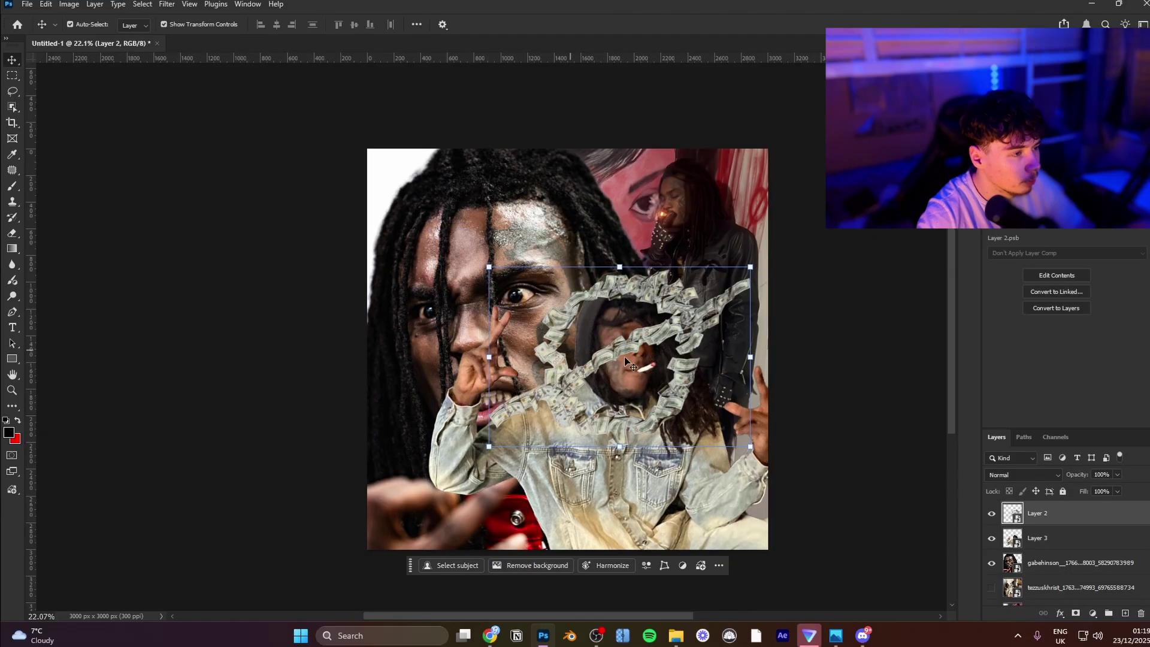
Step: Place the money symbol over the portrait's face behind the denim man, scaled to about 179% and rotated about -51°
drag(703, 326, 566, 286)
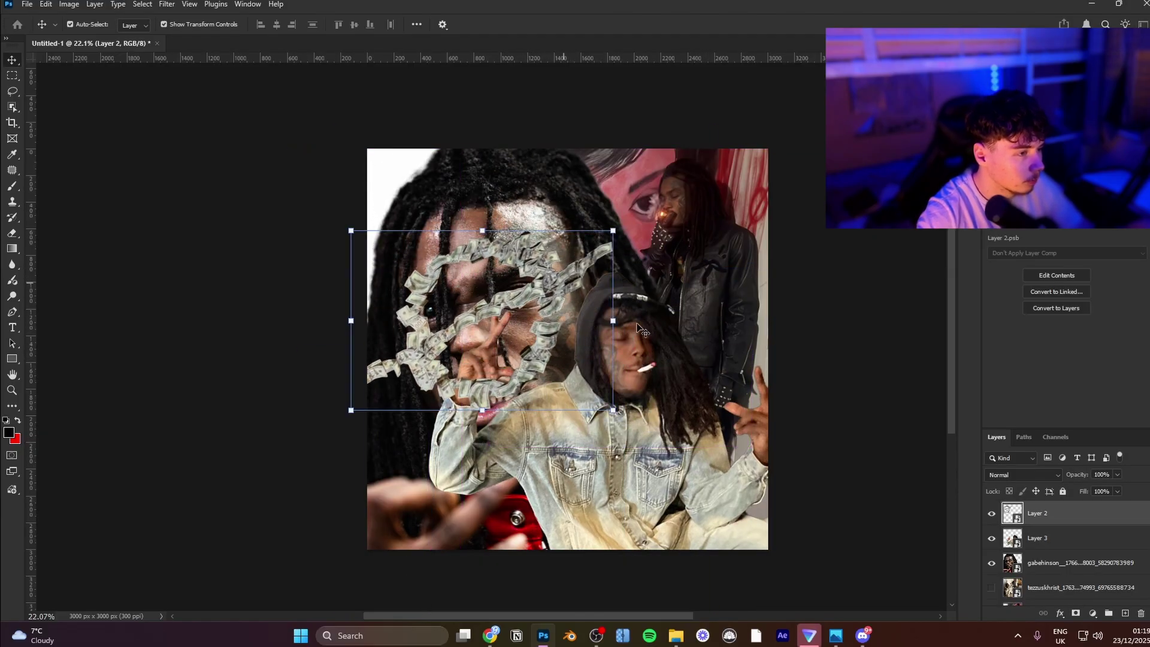
drag(1084, 516, 1095, 554)
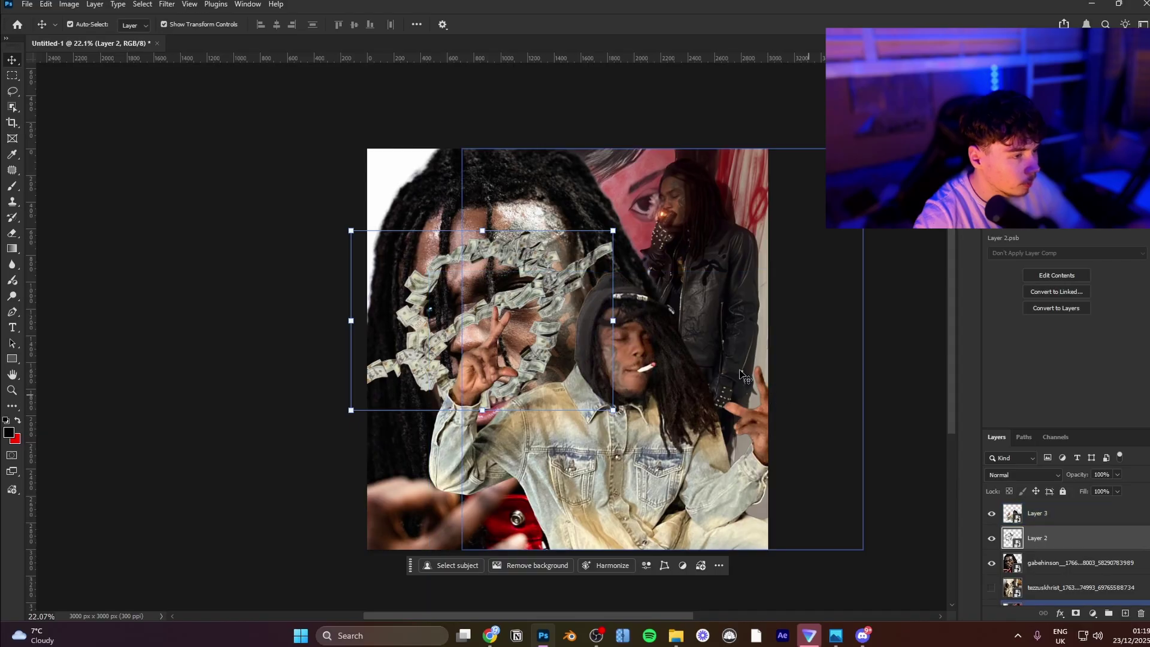
key(ctrl+t)
drag(659, 350, 666, 233)
drag(550, 371, 587, 402)
drag(537, 350, 517, 322)
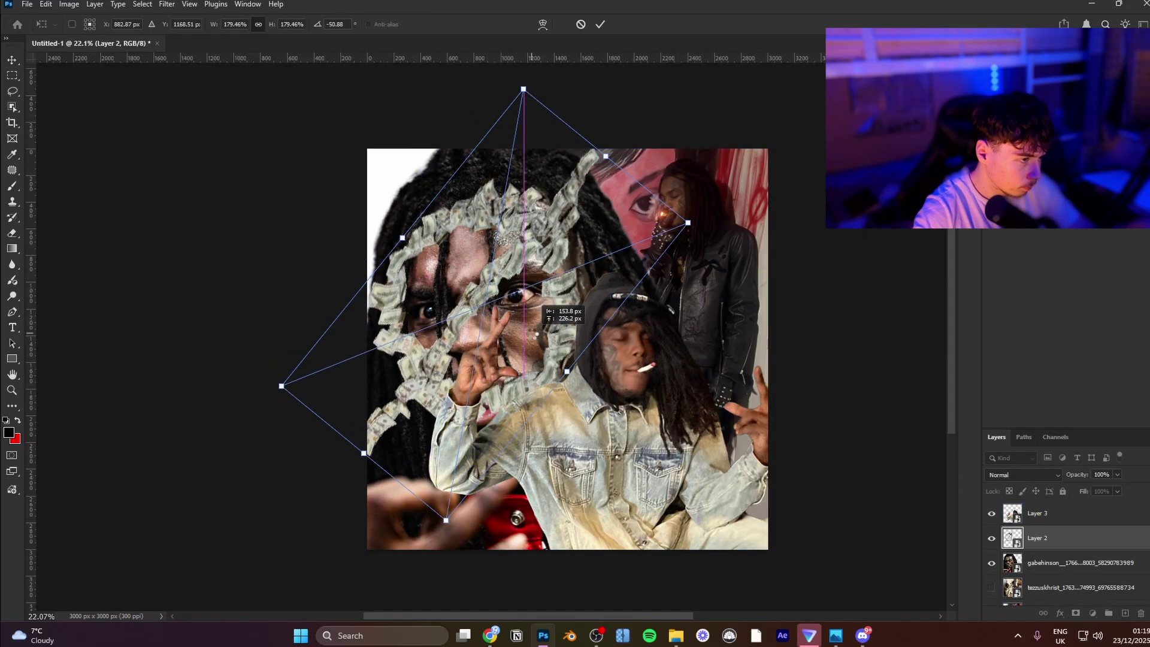
click(599, 22)
Step: Duplicate the smoking man's photo, remove the copy's background, and convert it to a Smart Object at the top of the layer stack
click(720, 240)
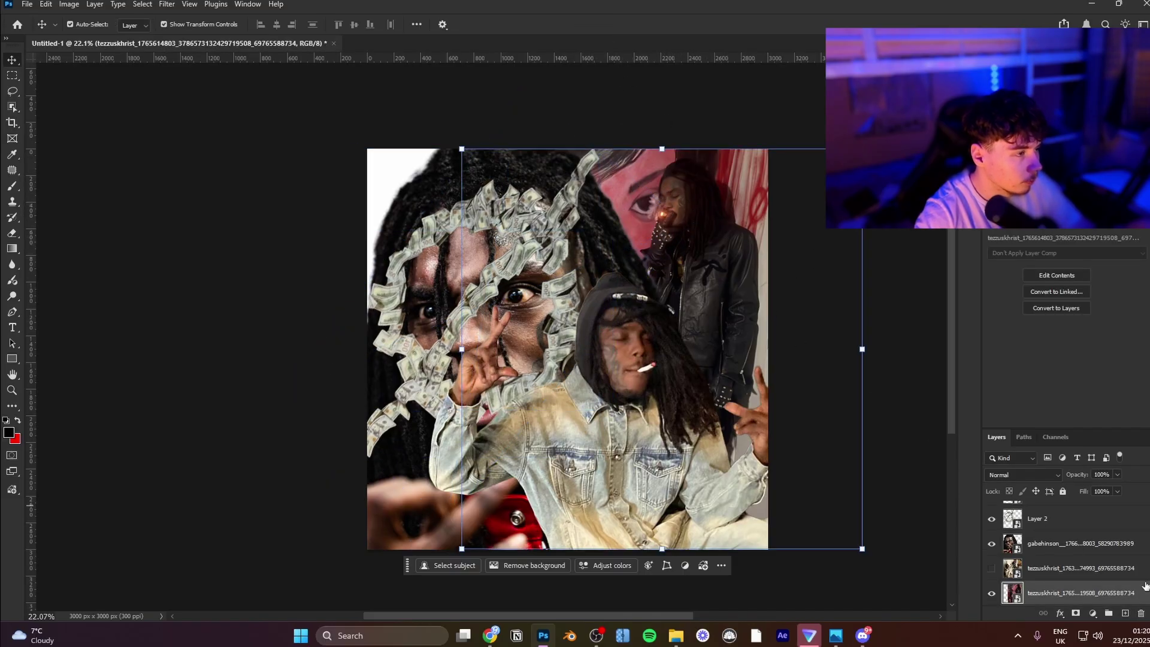
drag(1052, 567, 1038, 532)
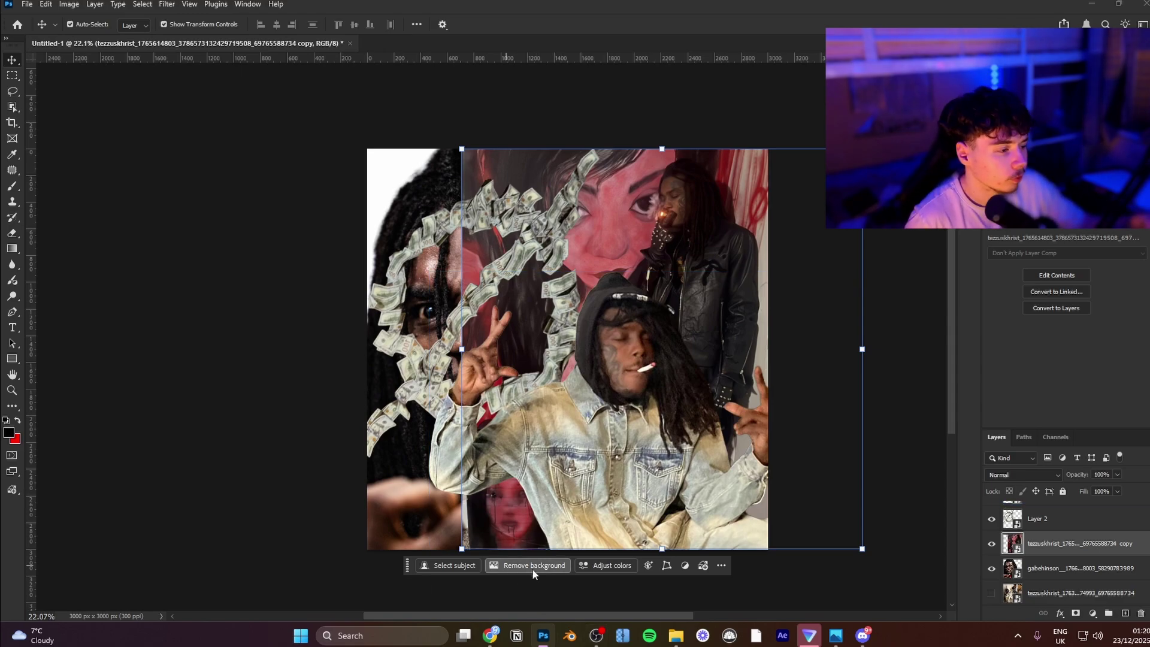
drag(1076, 539, 1076, 466)
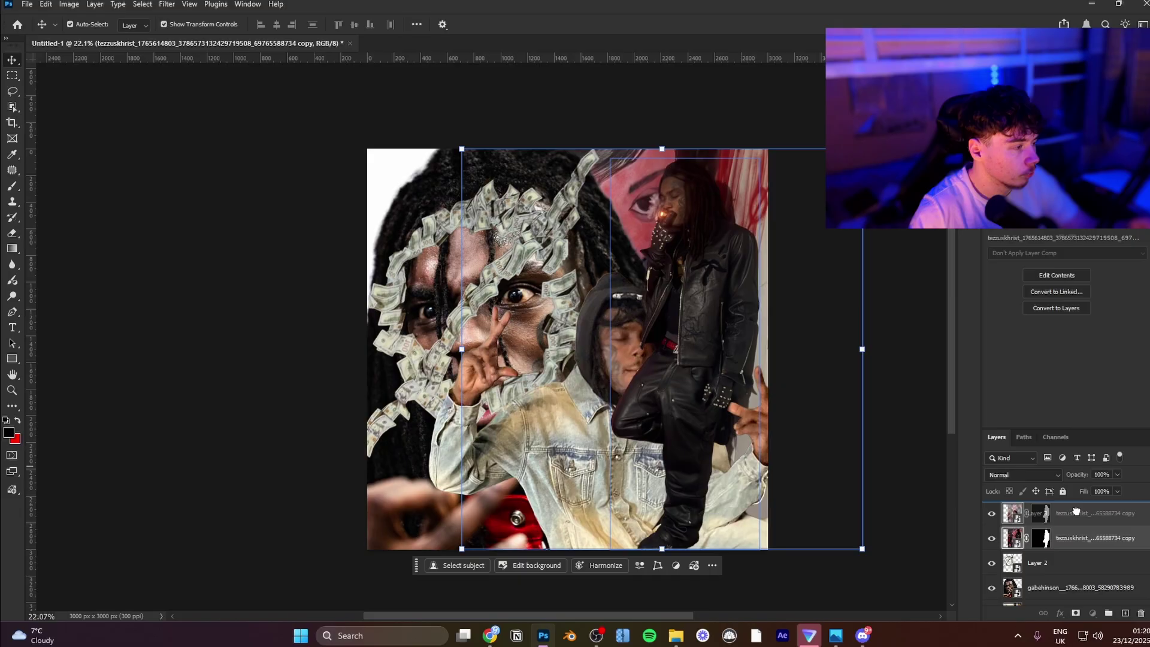
drag(1076, 511, 1076, 513)
right_click(1076, 513)
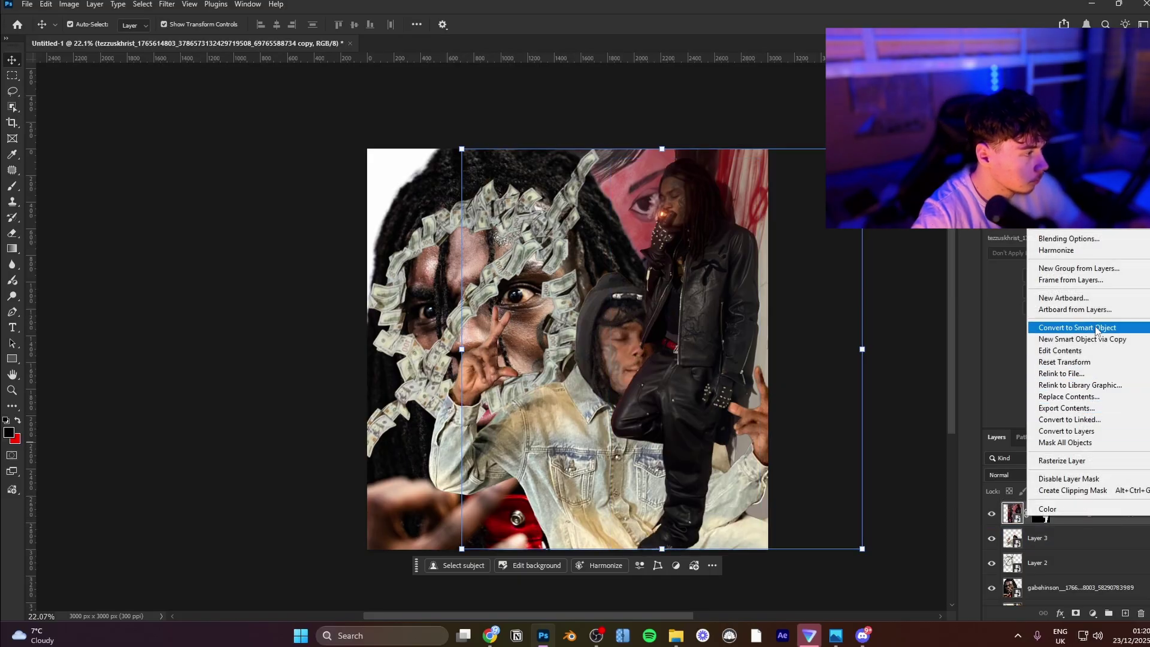
click(1076, 327)
Step: Transform the smoking man's photo together with its cutout: scale both to 139.77%, rotate them 7.28° and place them along the canvas's right side
scroll(1074, 556, down, 3)
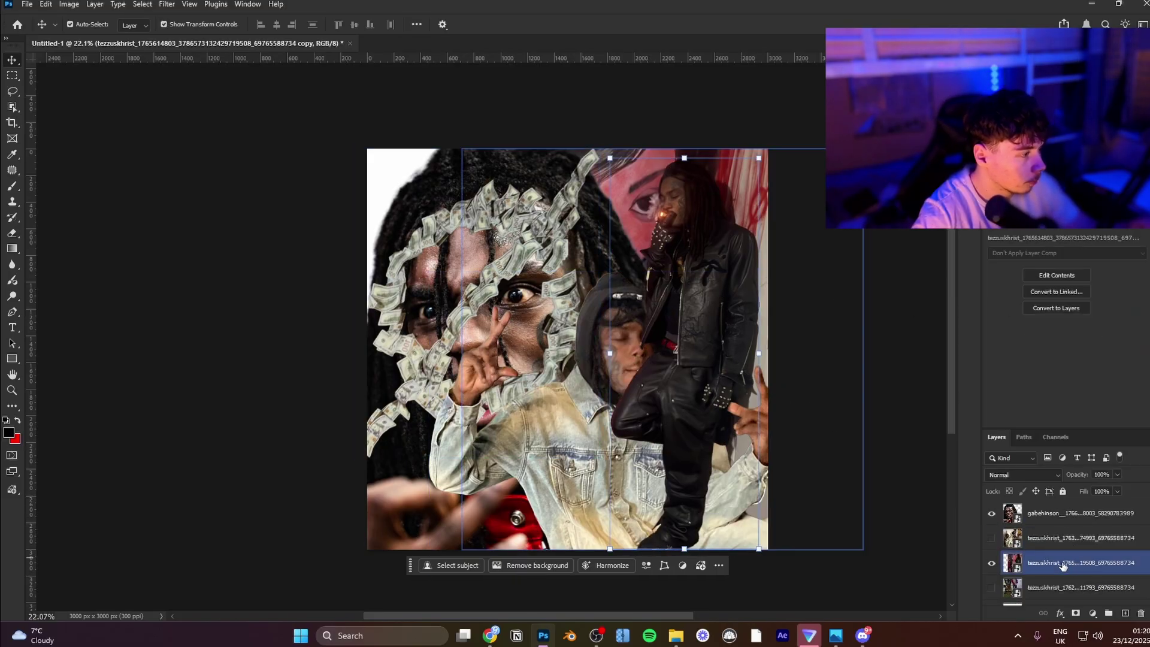
click(1055, 561)
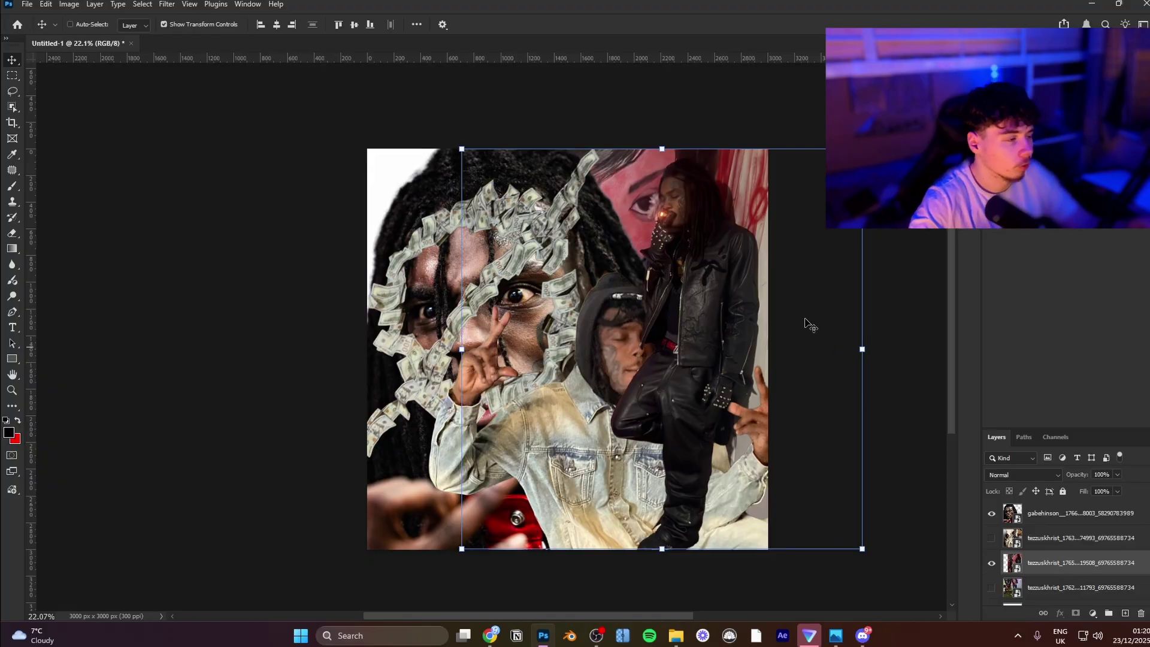
key(ctrl+t)
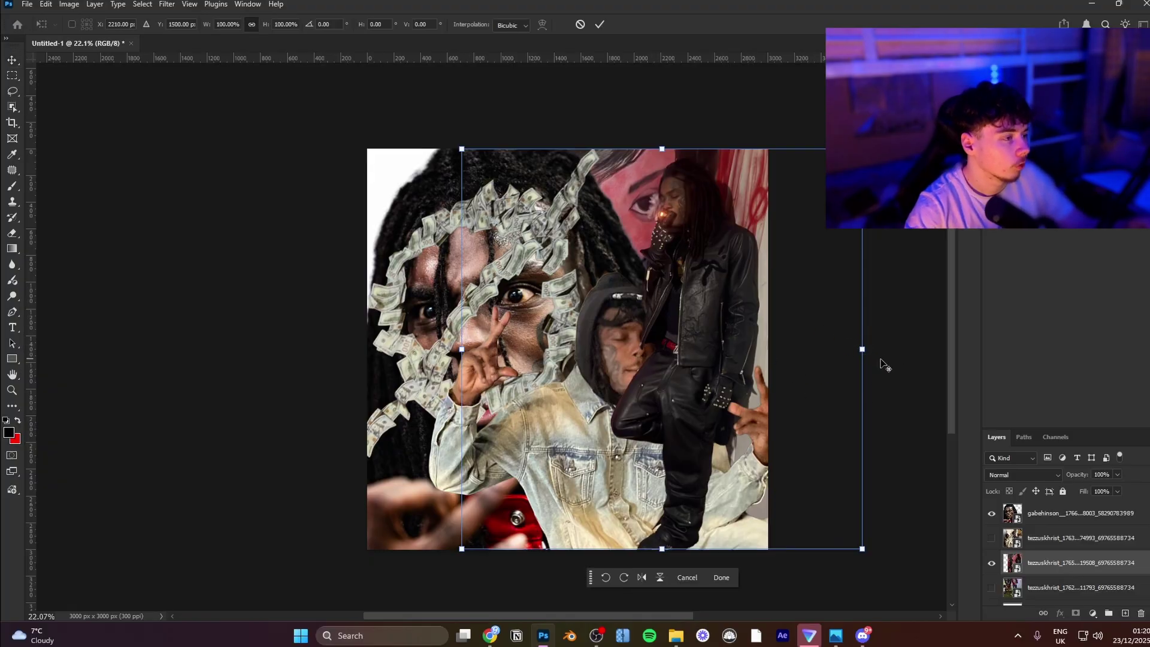
drag(862, 349, 911, 350)
drag(846, 373, 861, 446)
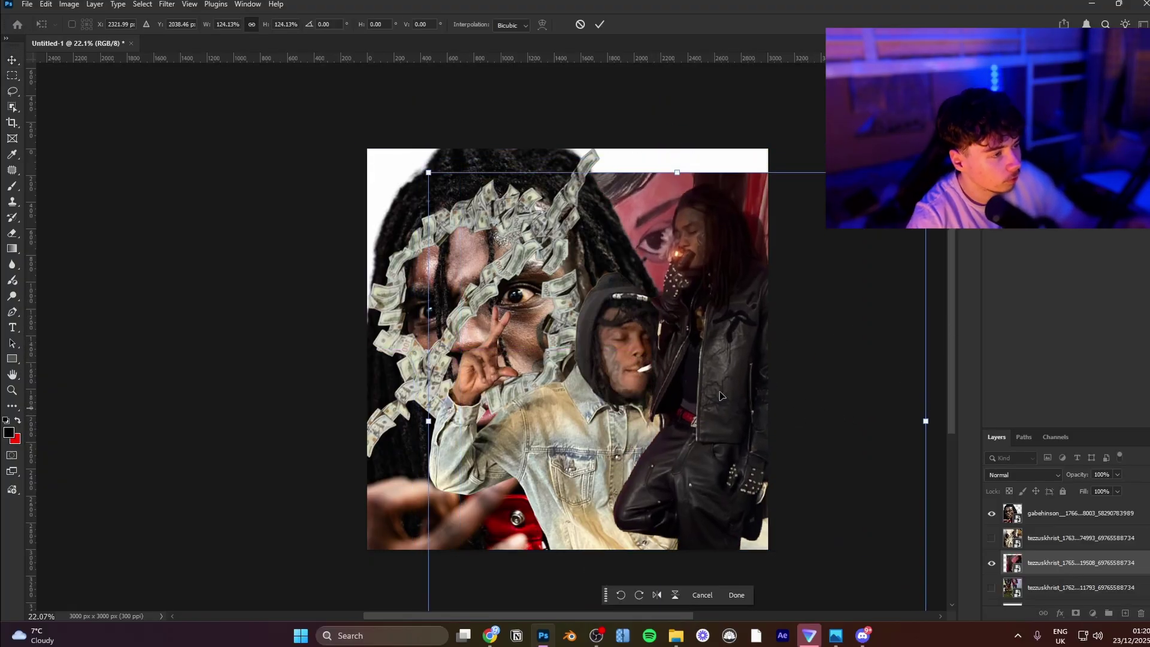
drag(325, 348, 336, 304)
drag(431, 389, 369, 382)
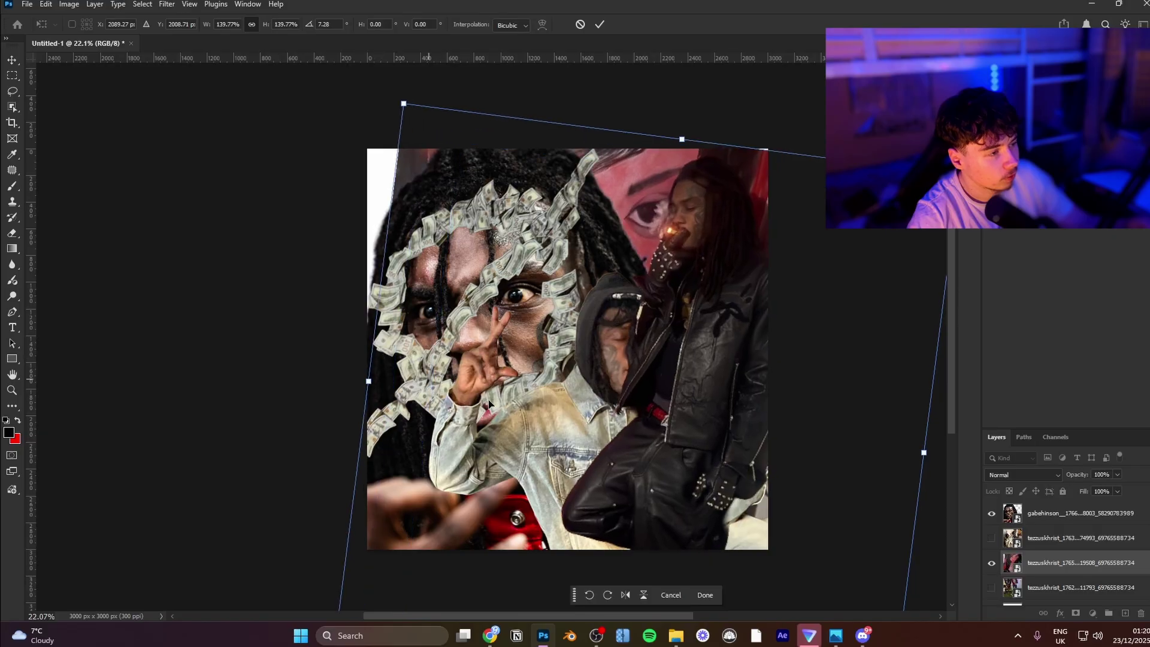
drag(511, 400, 551, 402)
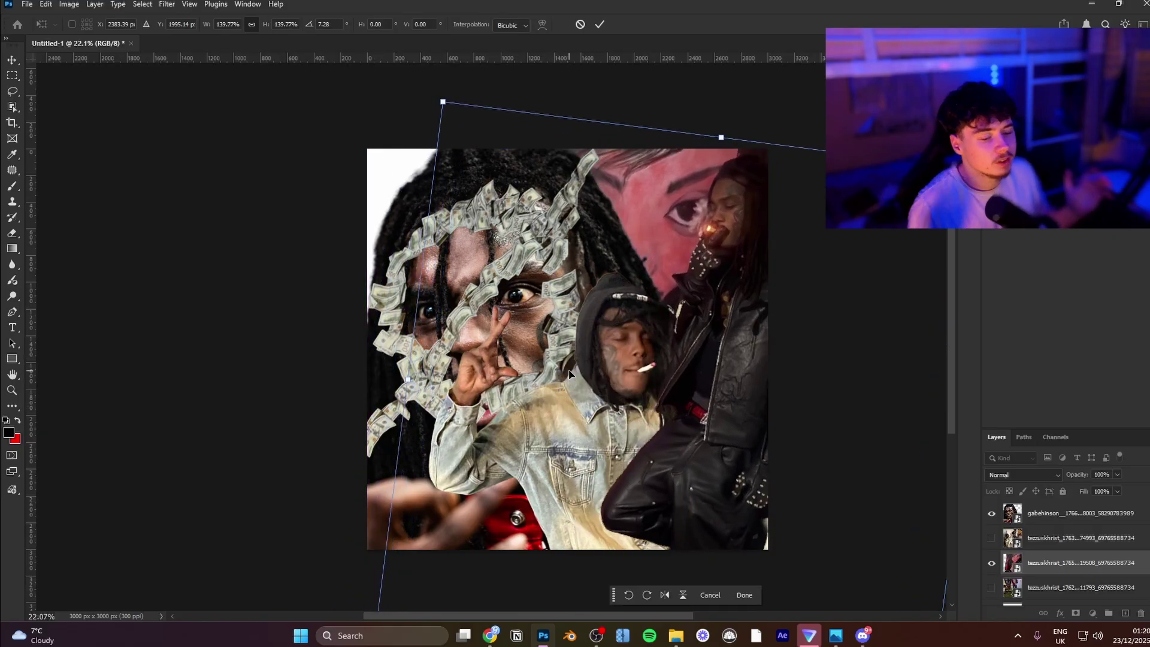
key(Return)
click(782, 329)
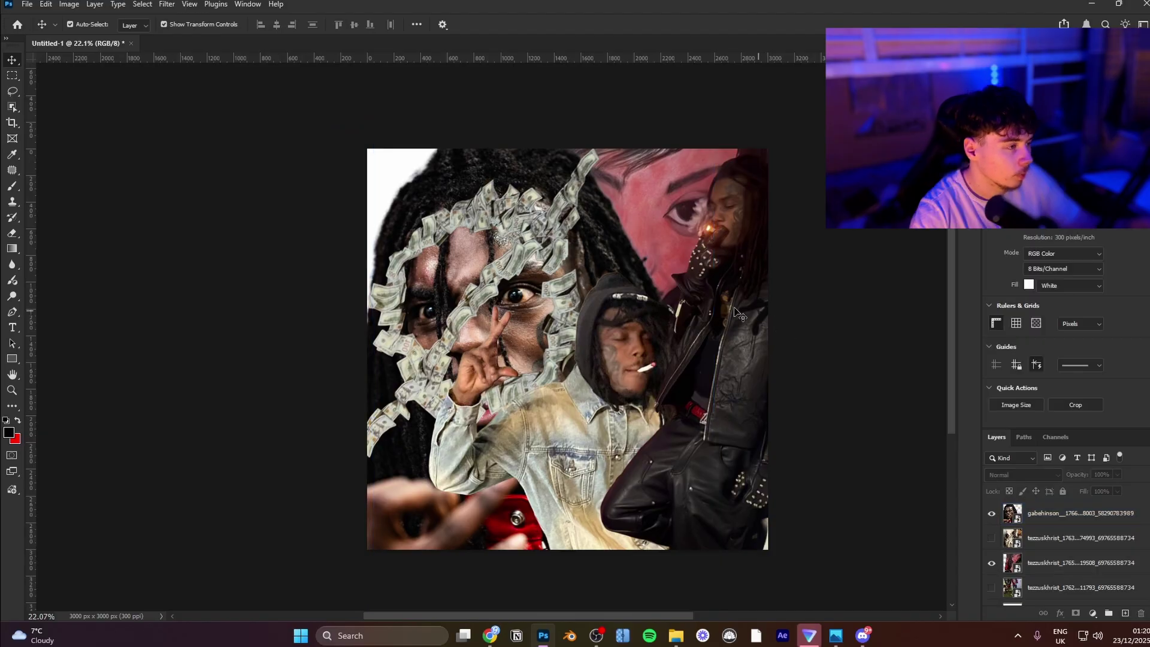
drag(614, 359, 609, 414)
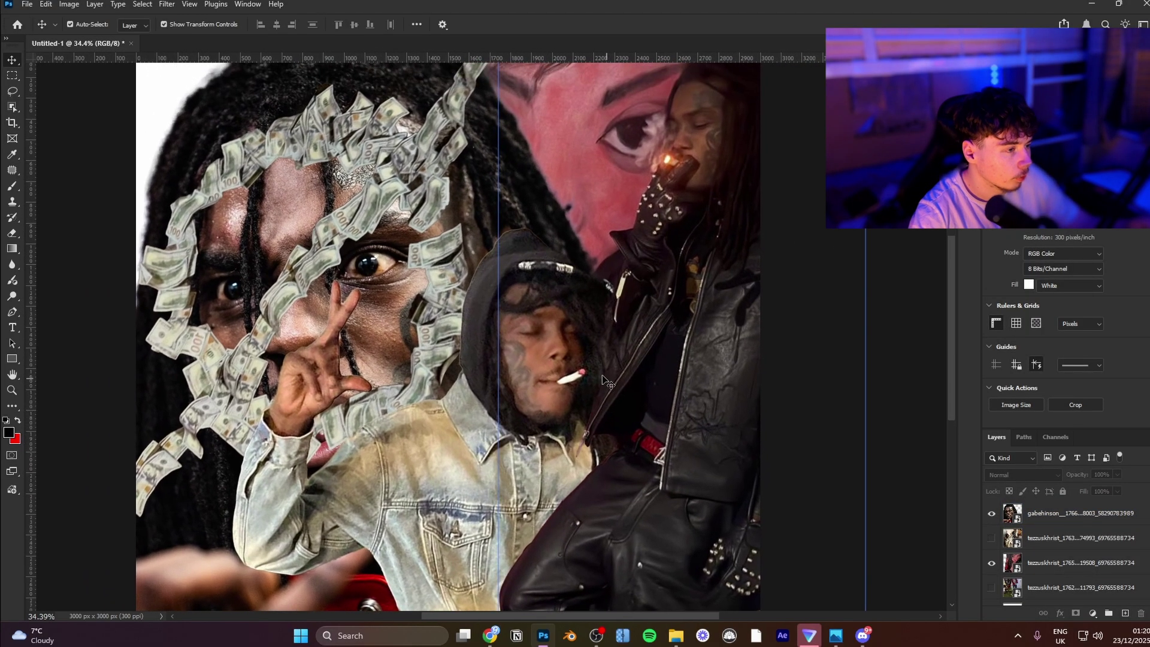
drag(658, 145, 670, 189)
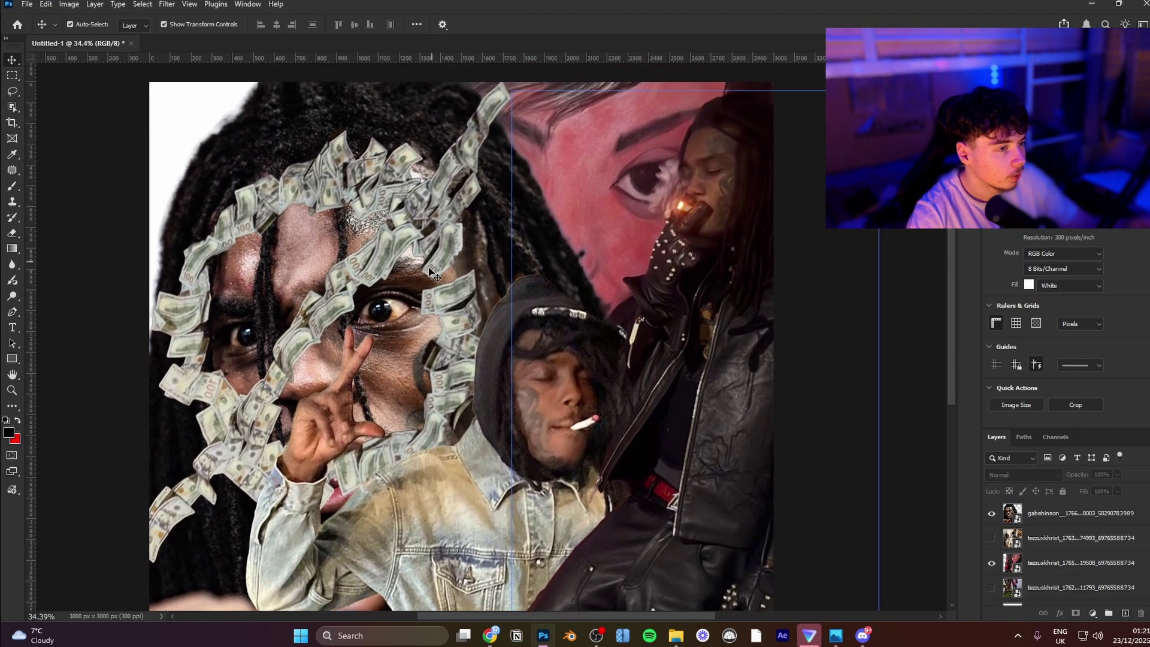
drag(437, 293, 503, 228)
click(440, 211)
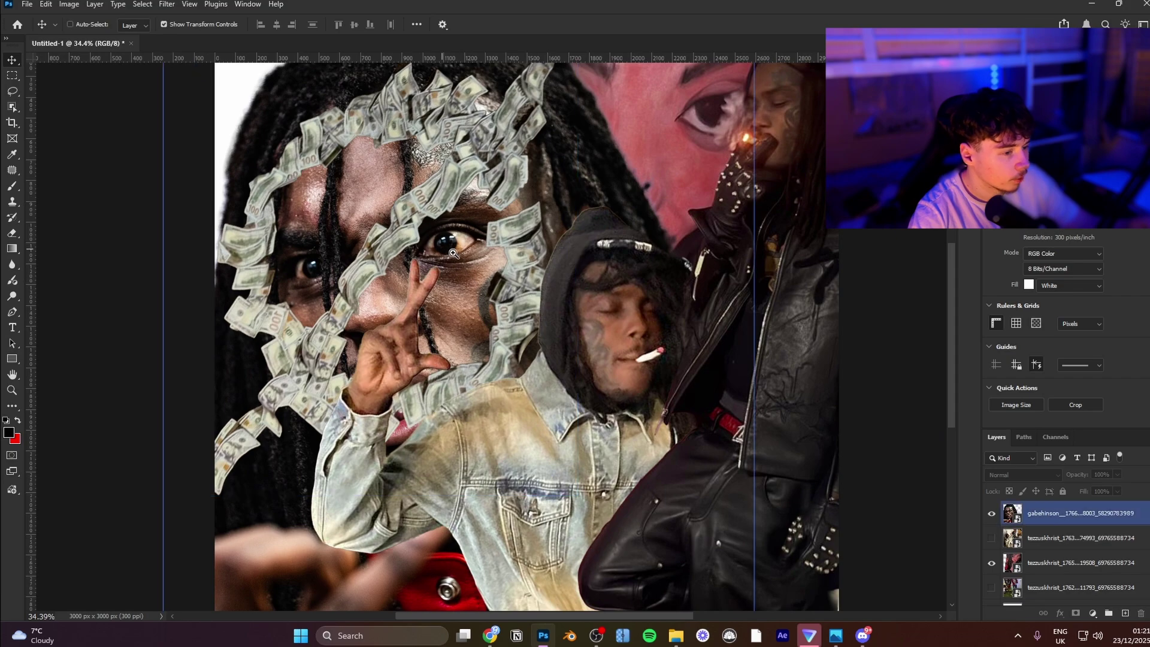
scroll(490, 247, down, 3)
scroll(462, 277, up, 4)
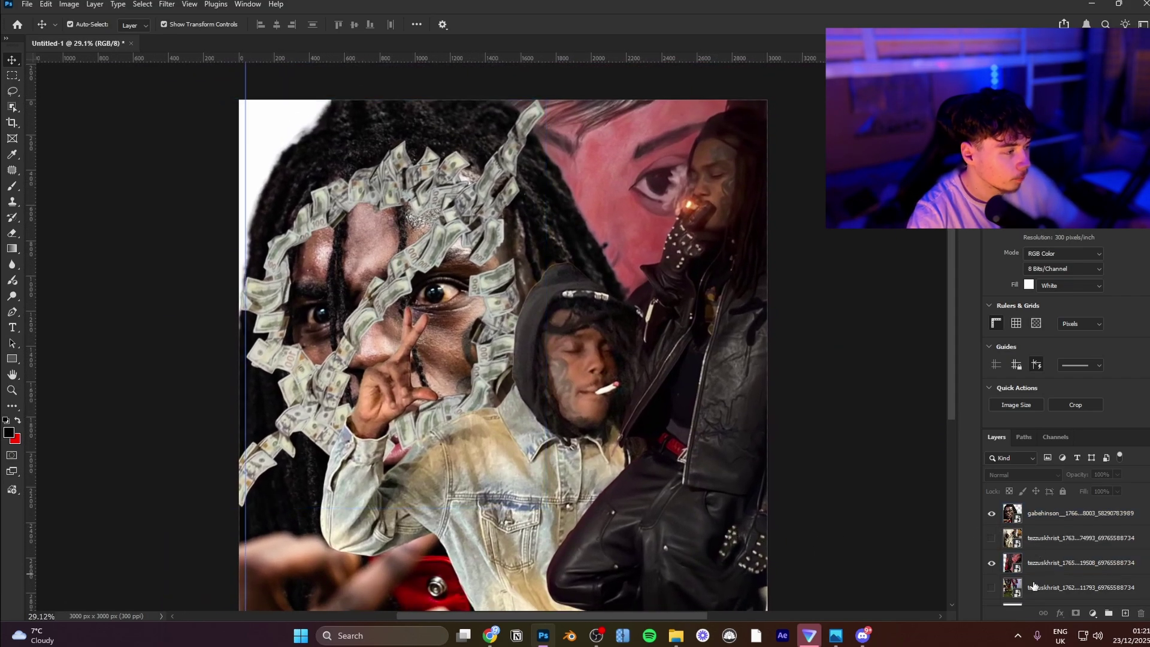
Step: Bring the black-and-white photo of the man in the racing jacket from the file folder into the artwork
click(675, 634)
drag(607, 264, 435, 265)
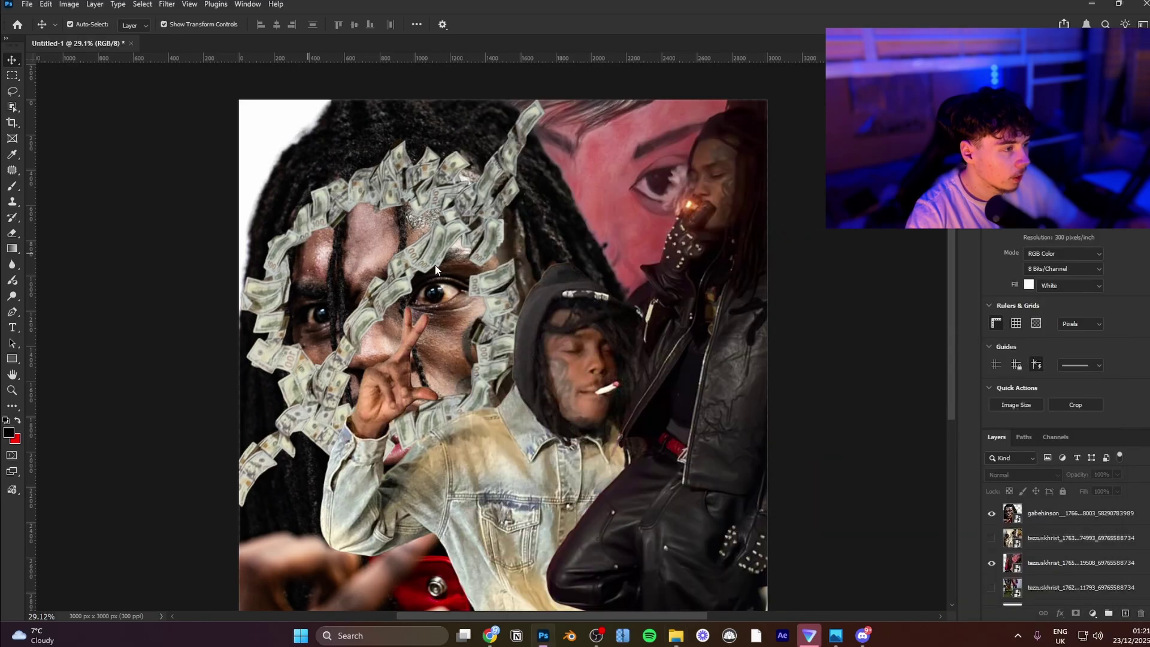
key(Return)
Step: Copy a rectangular area around the raised hand in the black-and-white photo to a new layer and hide the photo
key(m)
drag(357, 217, 510, 347)
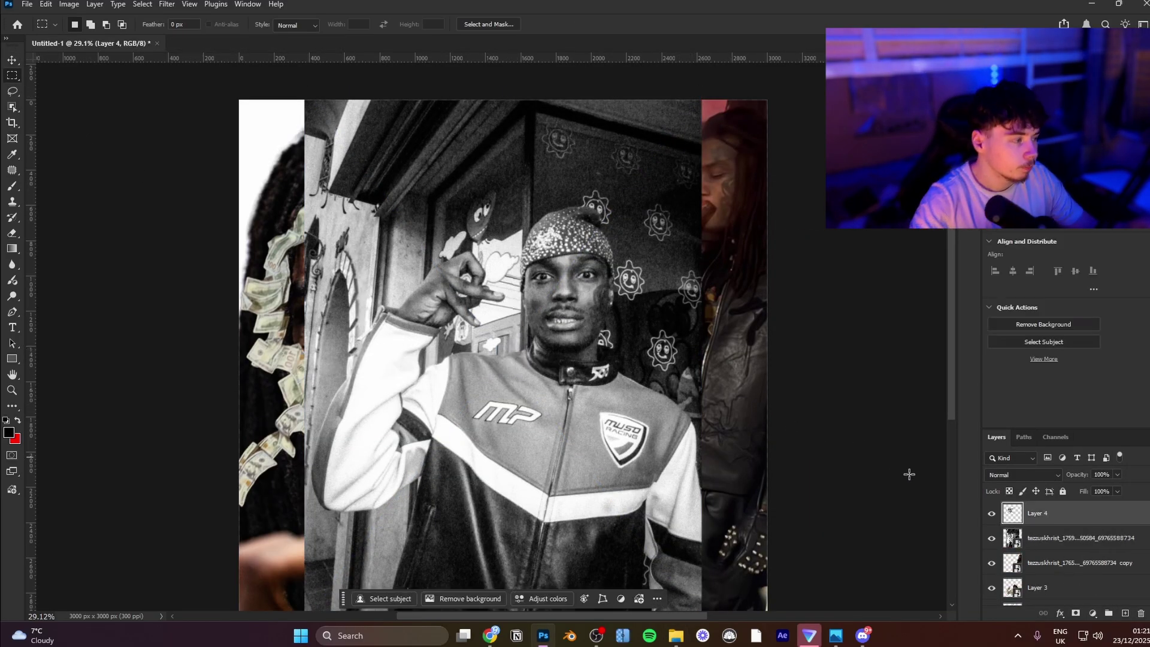
click(991, 538)
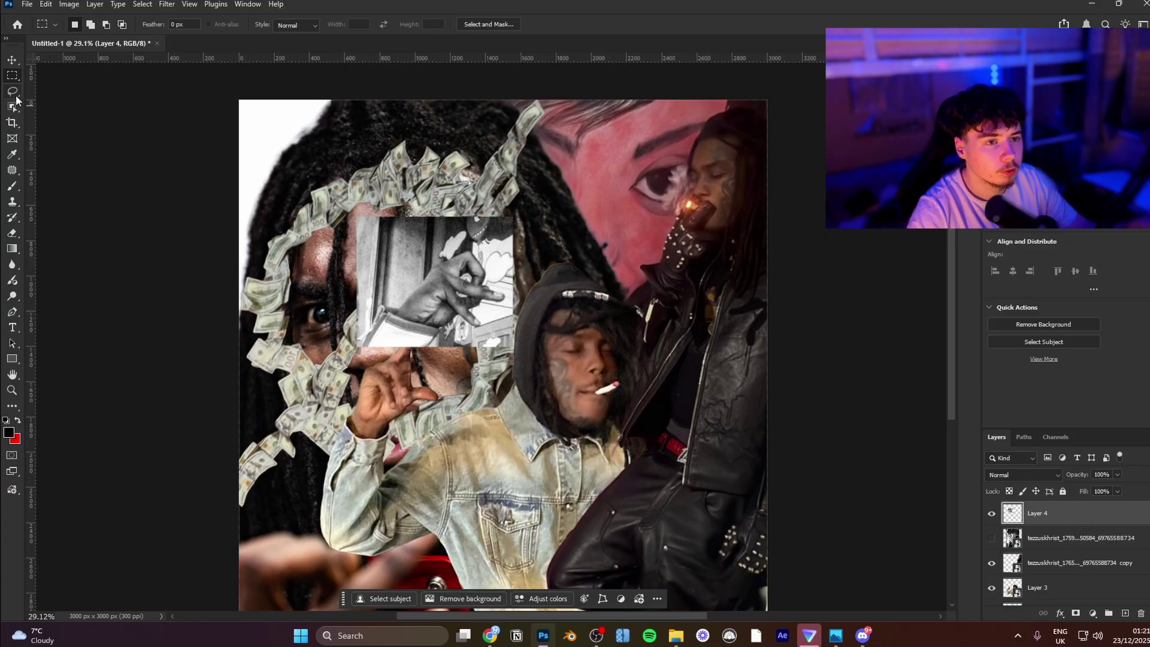
Step: Trace the black-and-white hand with the Lasso, mask out its surroundings, and convert the cutout to a Smart Object
click(13, 92)
scroll(434, 322, up, 5)
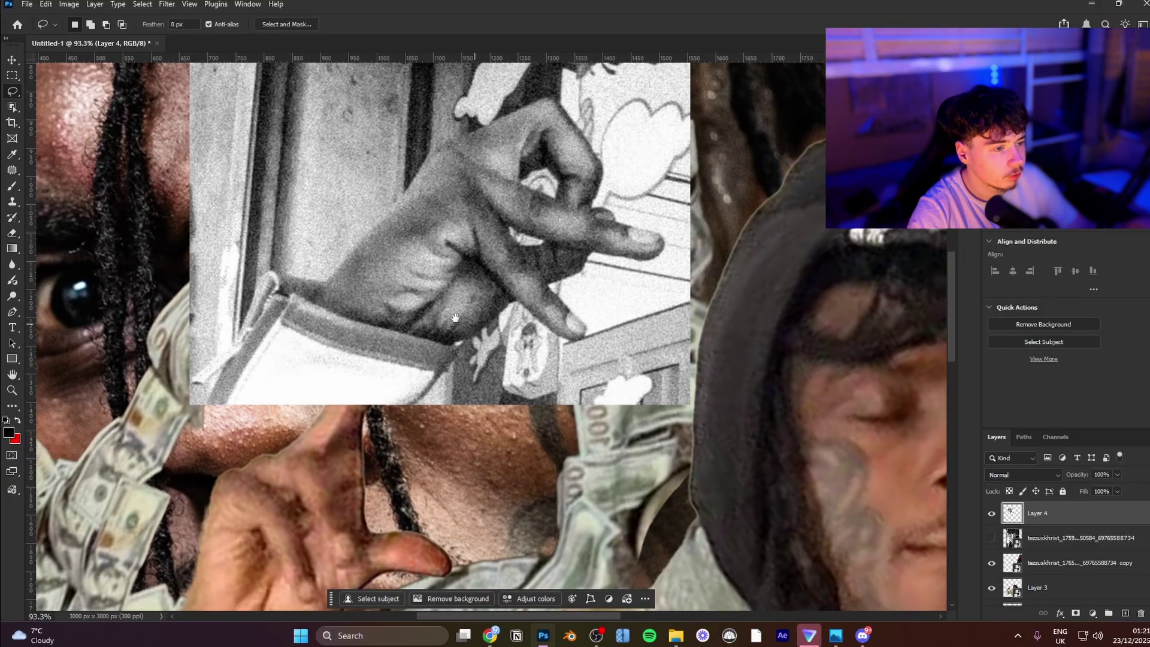
scroll(257, 298, up, 4)
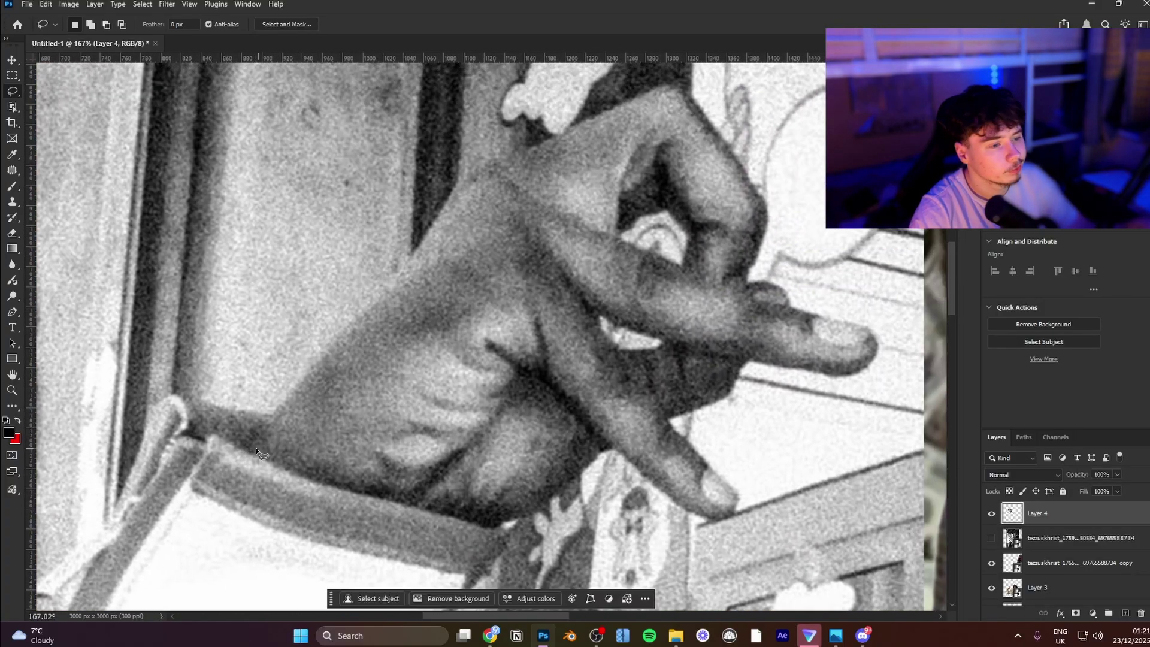
drag(251, 446, 279, 408)
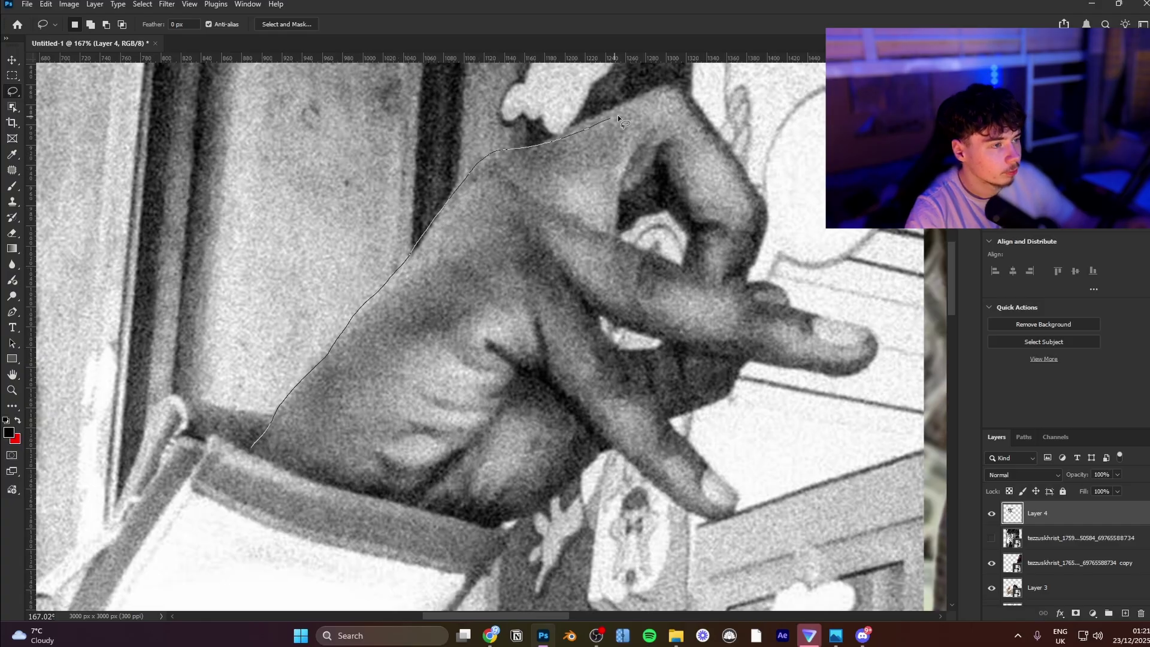
drag(294, 463, 295, 464)
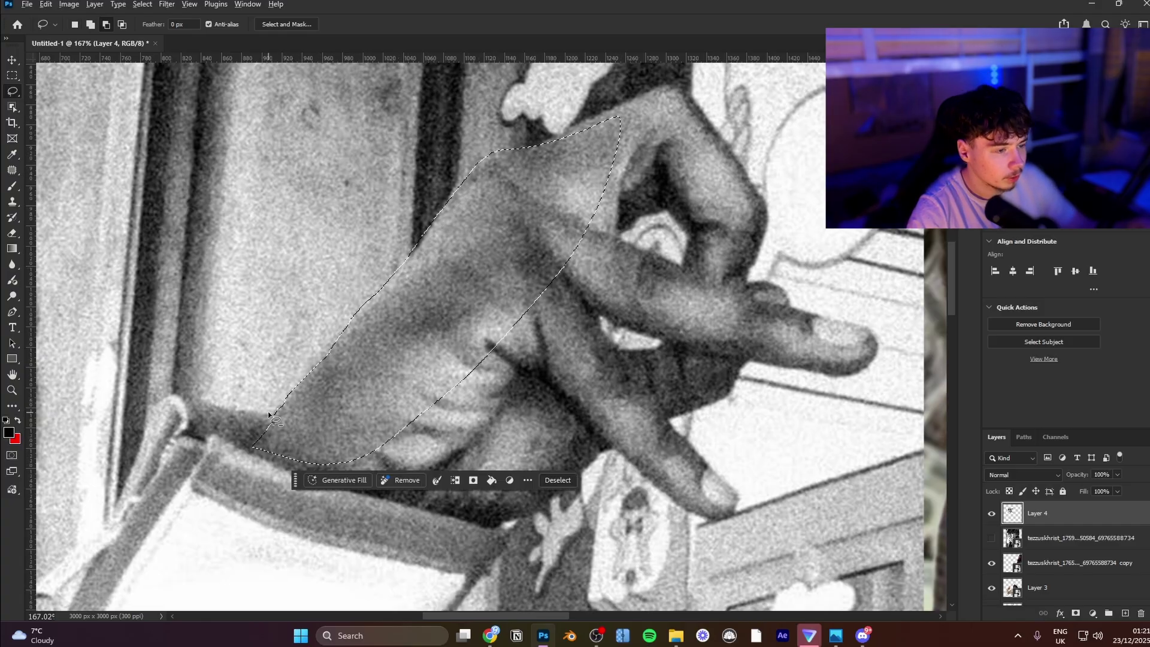
mouse_move(270, 413)
mouse_down()
mouse_move(300, 399)
mouse_move(318, 359)
mouse_up()
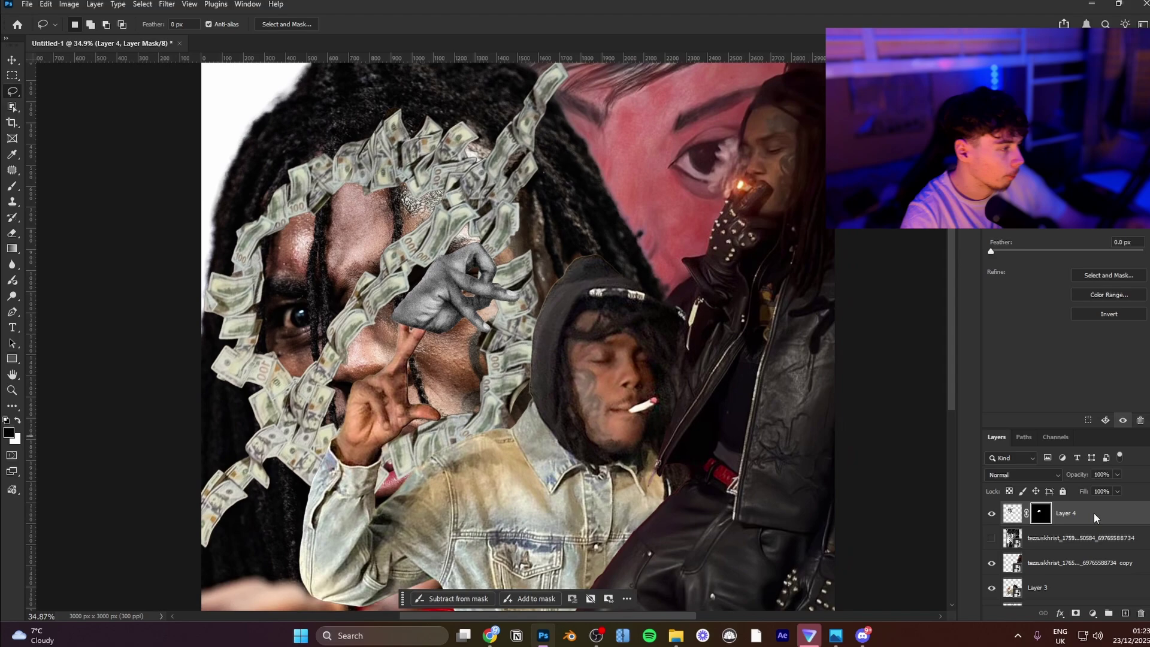
right_click(1094, 512)
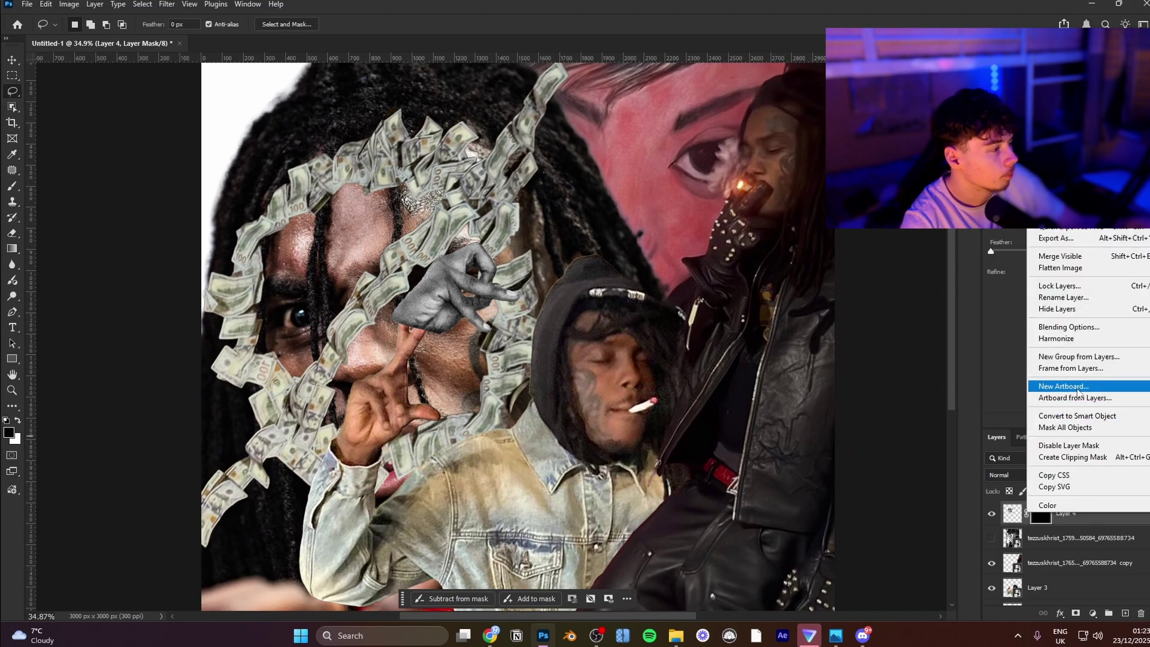
click(1076, 416)
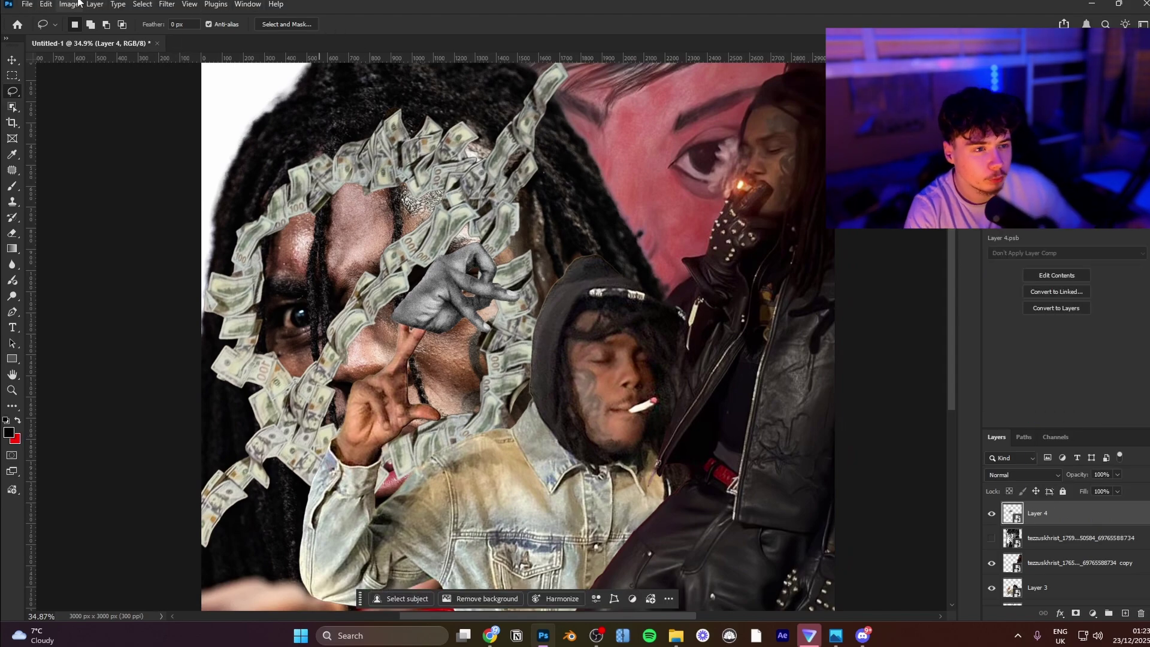
Step: Apply a Threshold adjustment to the hand cutout with a level near 108
click(70, 4)
mouse_move(115, 40)
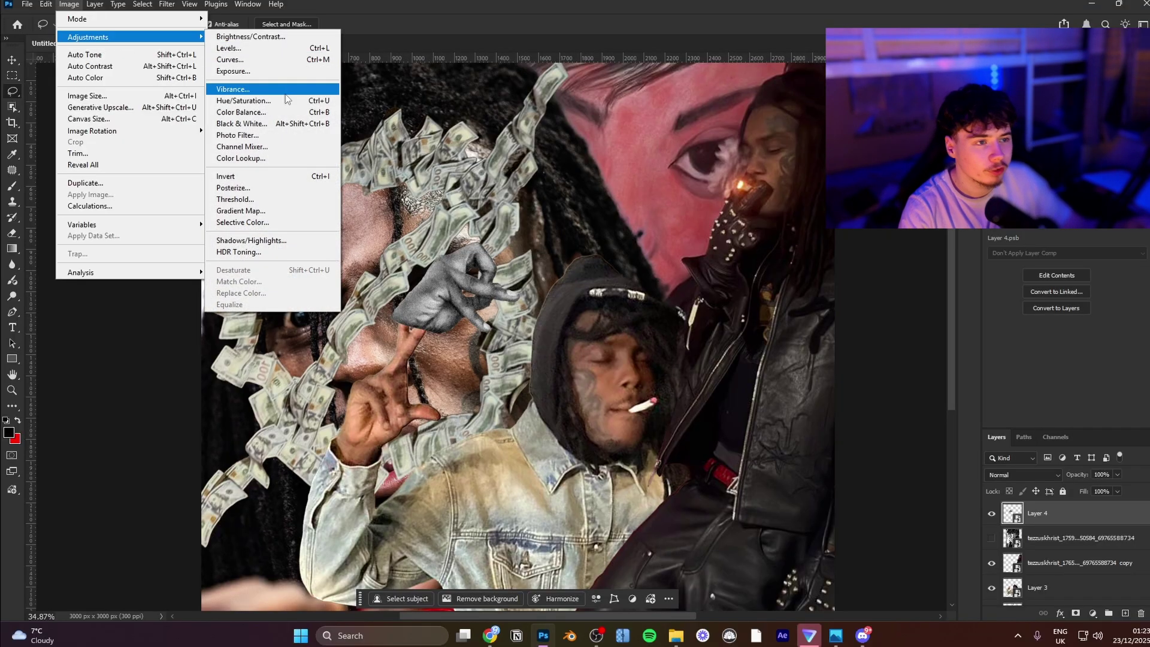
click(263, 200)
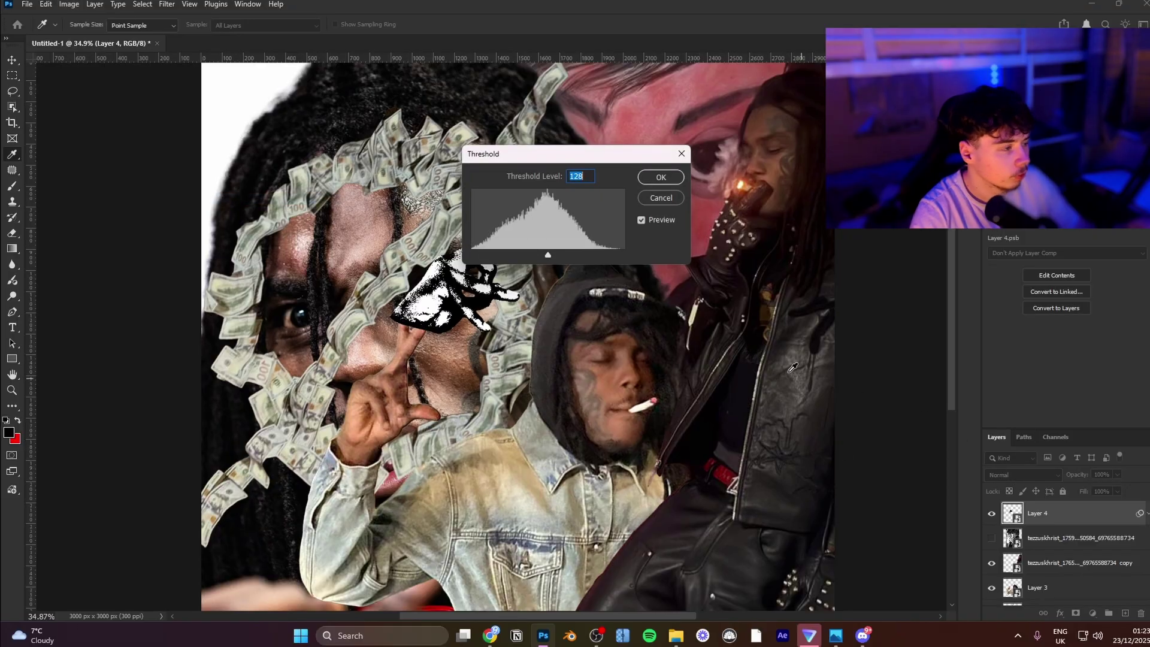
mouse_move(549, 257)
mouse_down()
mouse_move(536, 258)
mouse_move(568, 255)
mouse_move(551, 258)
mouse_up()
drag(506, 154, 653, 151)
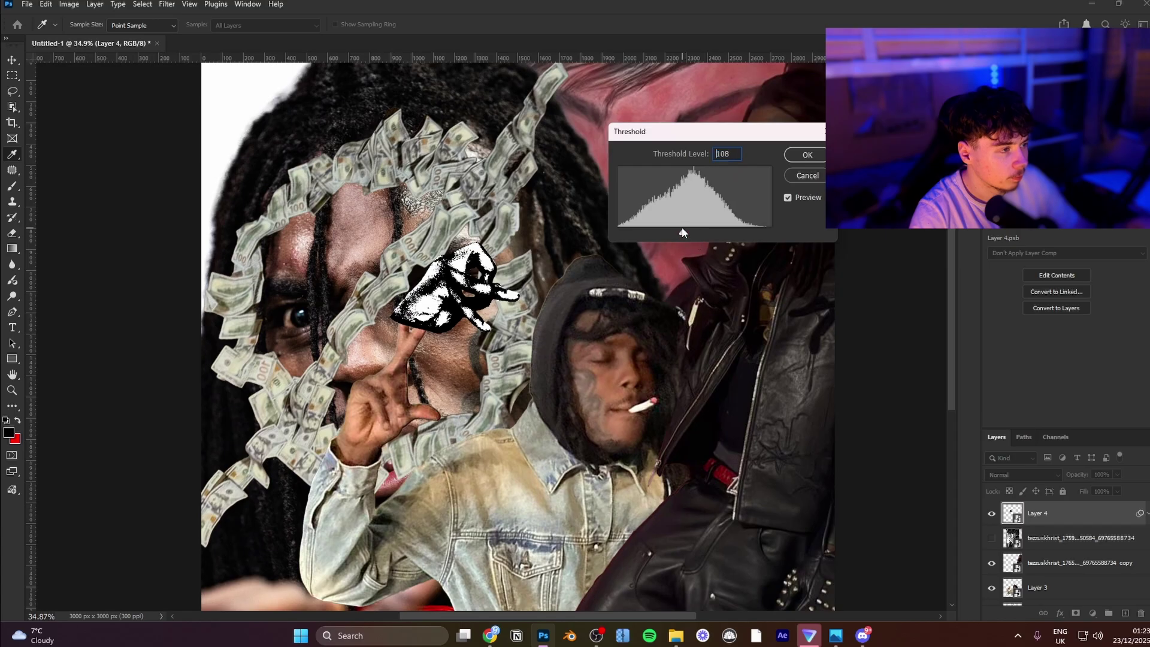
mouse_move(683, 232)
mouse_down()
mouse_move(653, 232)
mouse_move(685, 233)
mouse_up()
click(804, 155)
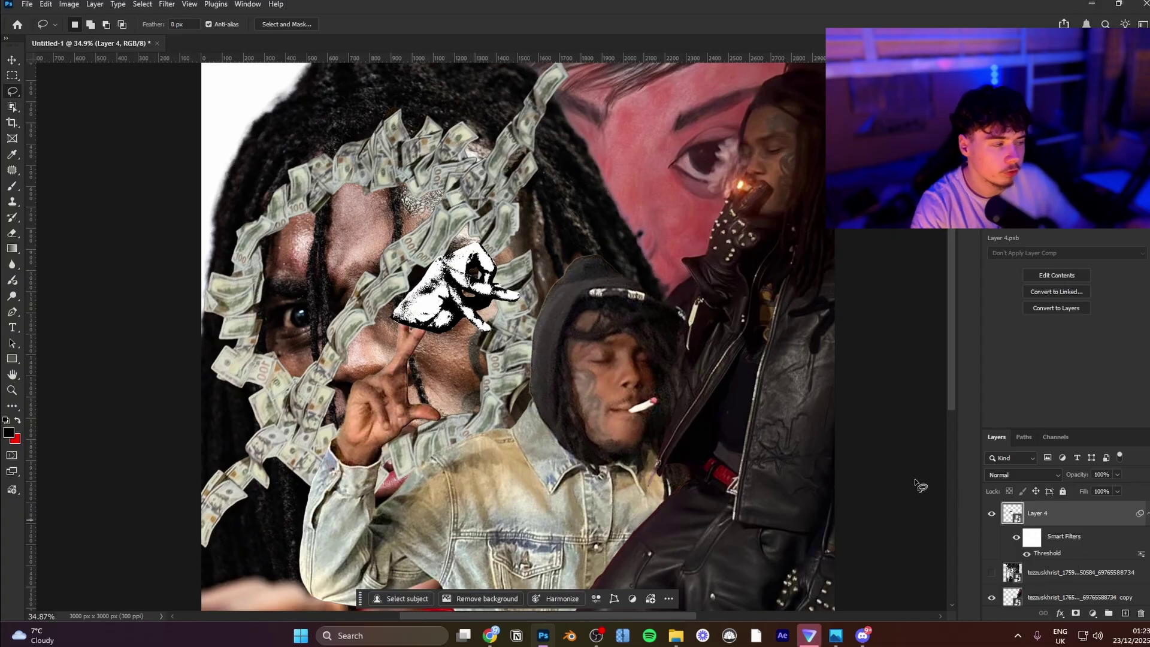
Step: Enlarge the thresholded hand, rotate it about -90° so its fingers point up, and place it above the hooded man's head
key(v)
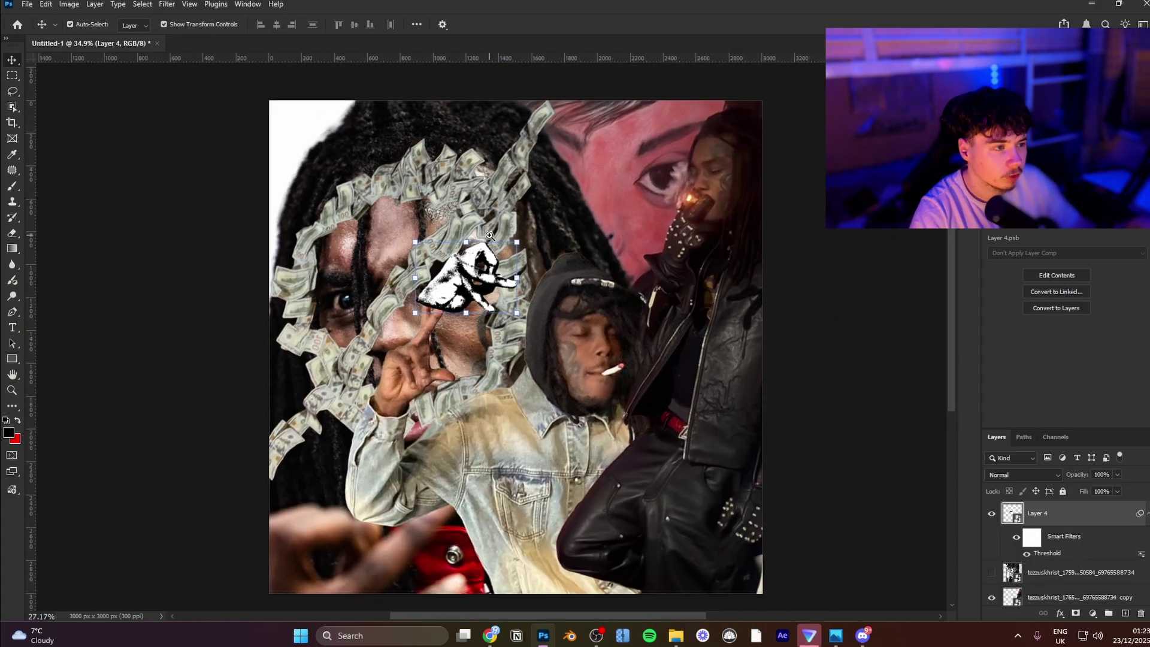
scroll(455, 354, down, 3)
key(ctrl+t)
click(591, 242)
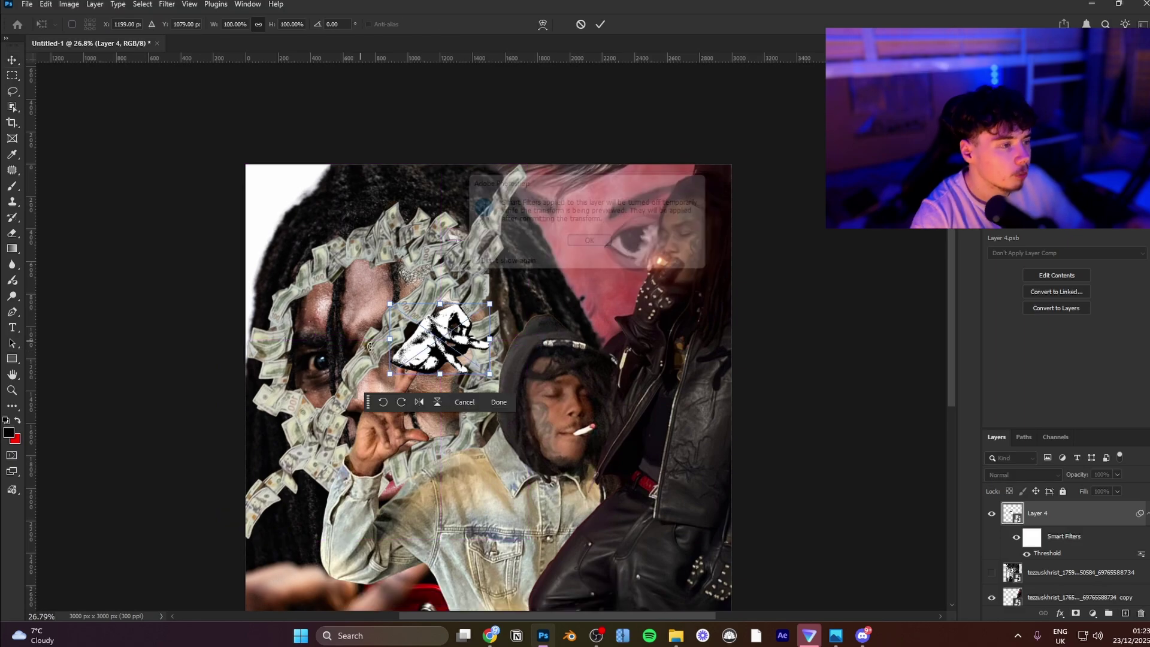
drag(390, 338, 221, 338)
drag(481, 349, 599, 313)
drag(579, 374, 619, 338)
drag(668, 366, 662, 299)
key(Return)
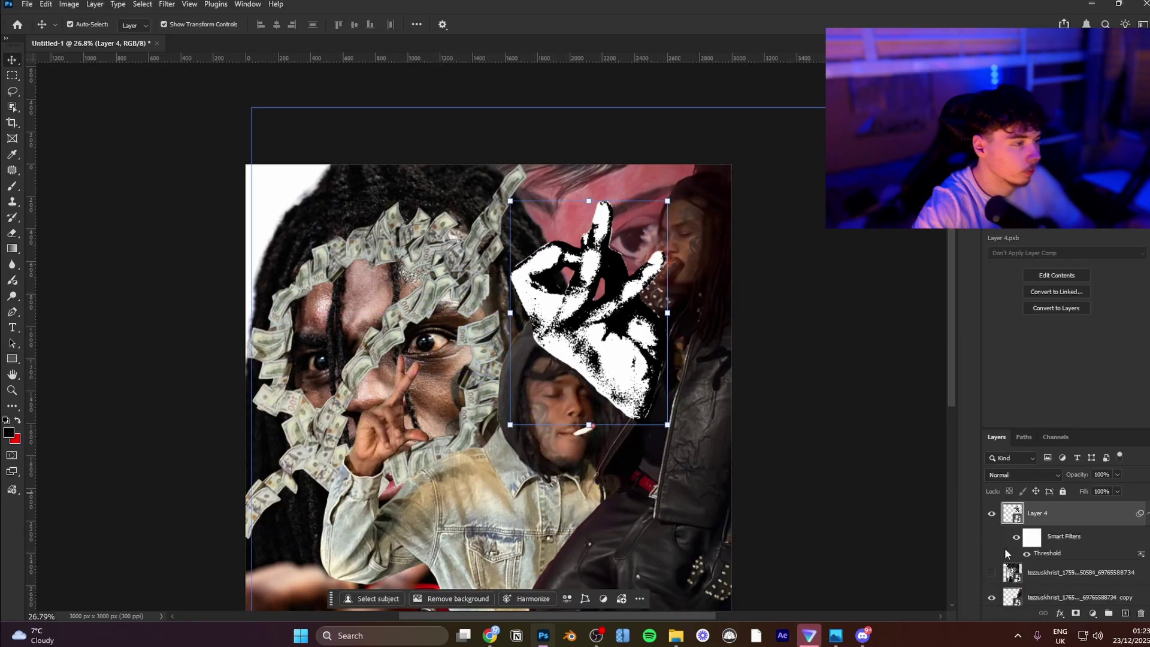
Step: Move the hand layer directly above the money symbol, behind the denim man, and reduce its scale to 165.52%
drag(1049, 513, 1036, 566)
key(ctrl+t)
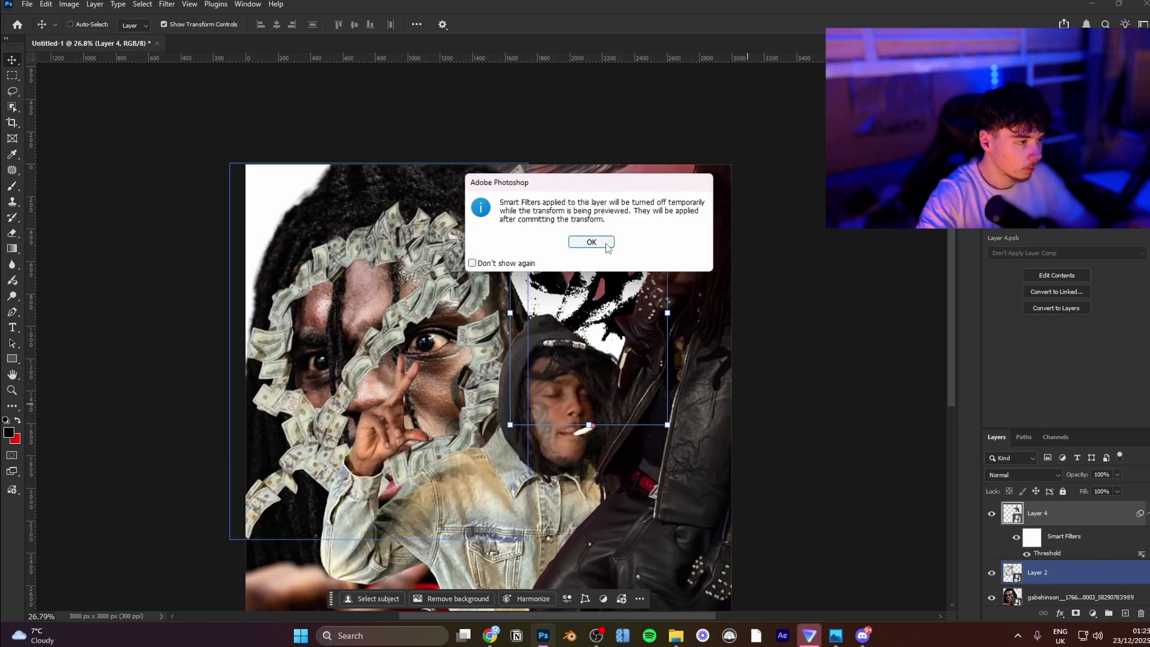
click(590, 241)
drag(668, 311, 620, 311)
key(Return)
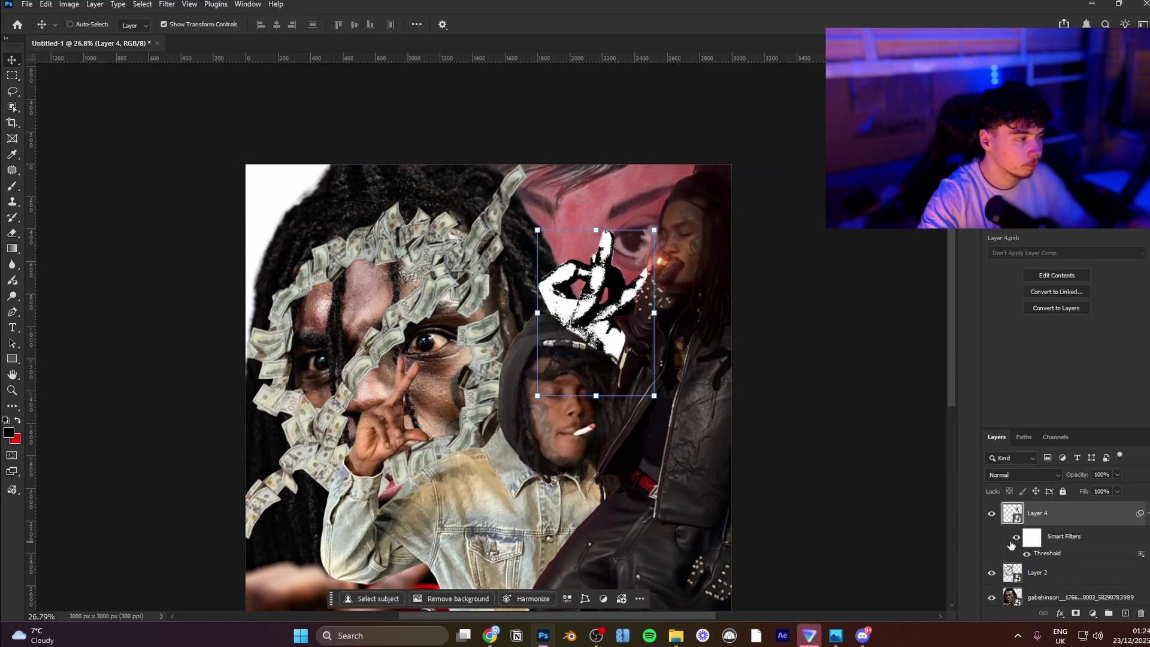
Step: Duplicate the hand, mirror the copy, enlarge it to about 299% and place it at the canvas's lower left corner
click(626, 333)
click(590, 242)
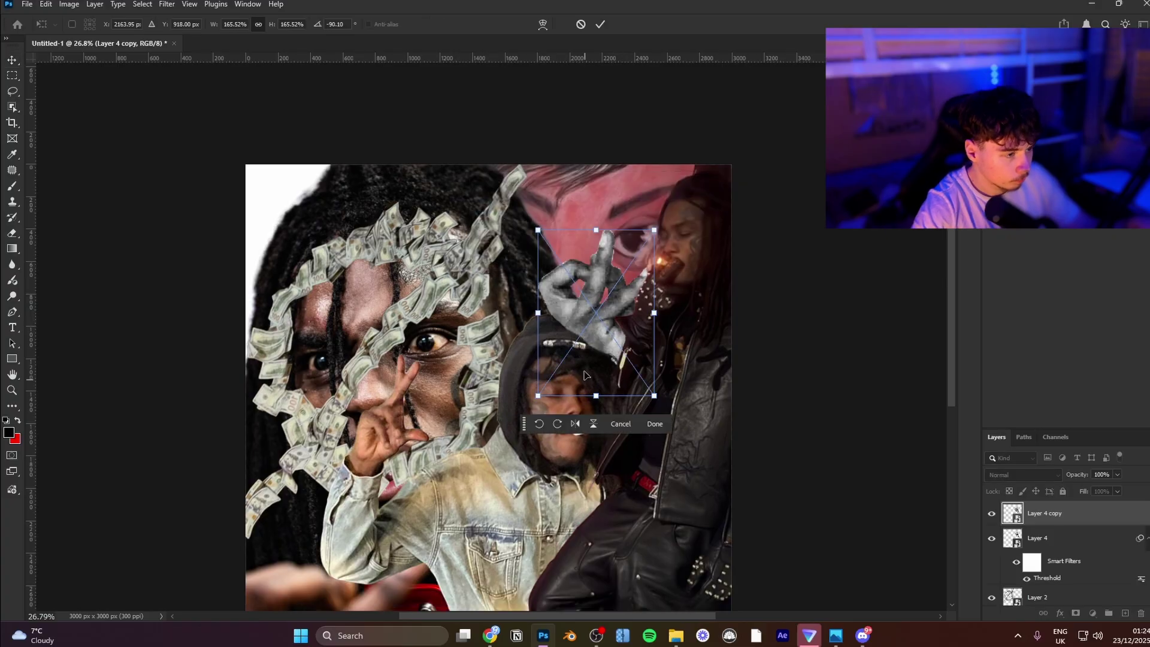
right_click(586, 372)
click(625, 593)
drag(641, 338, 434, 536)
scroll(383, 423, down, 3)
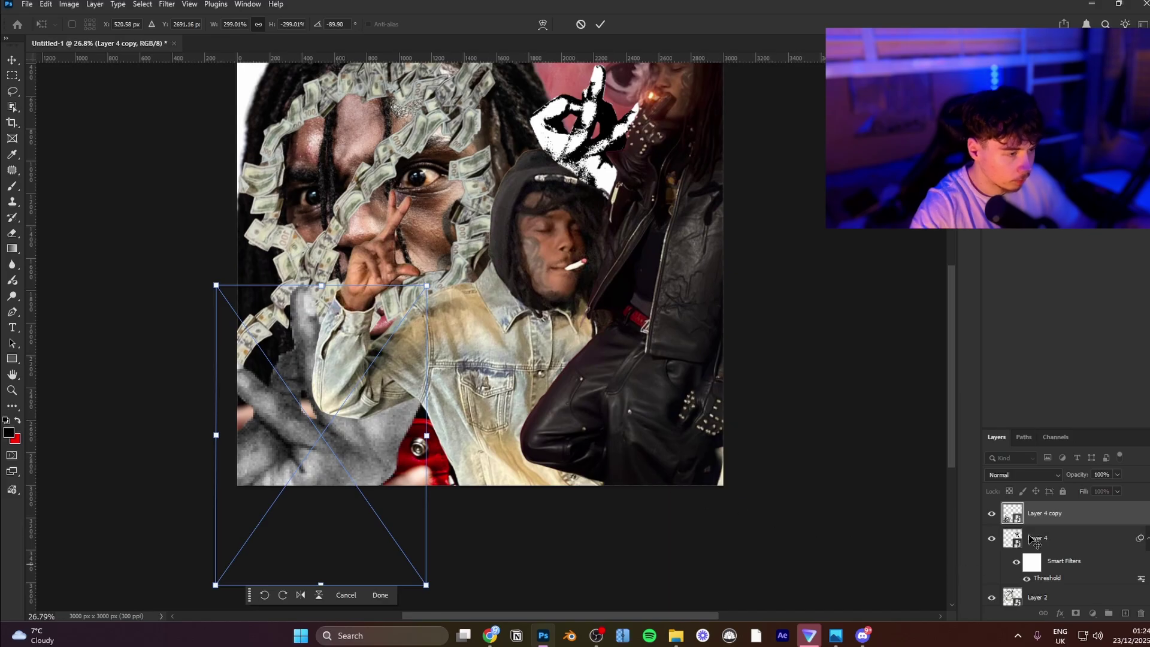
key(Return)
Step: Stack the large hand copy just above the smoking man's cutout and compare it with its Threshold filter off and on
drag(1049, 520, 1050, 503)
mouse_move(1049, 518)
mouse_down()
mouse_move(1049, 387)
mouse_move(1039, 544)
mouse_move(1039, 532)
mouse_up()
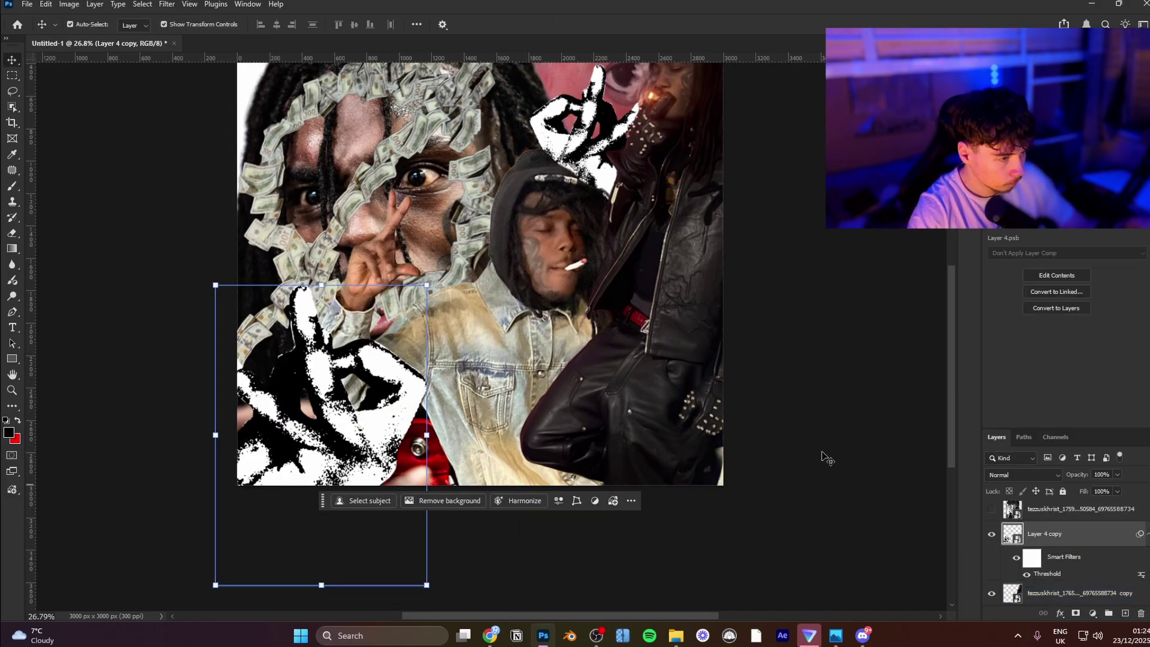
click(1027, 576)
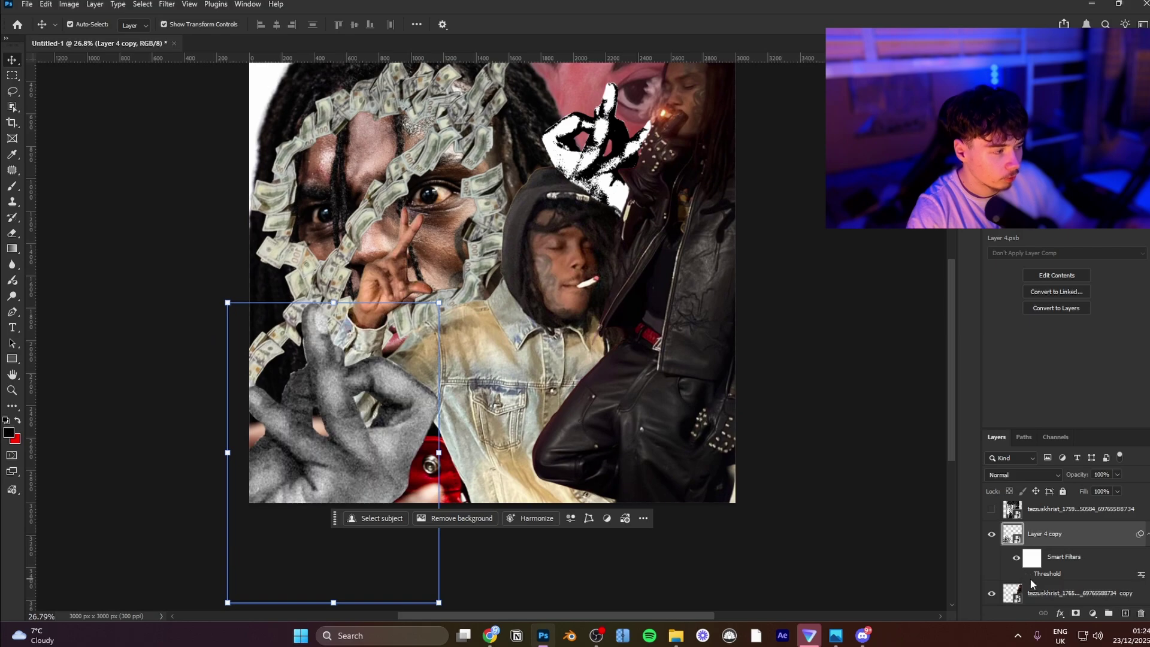
click(1027, 576)
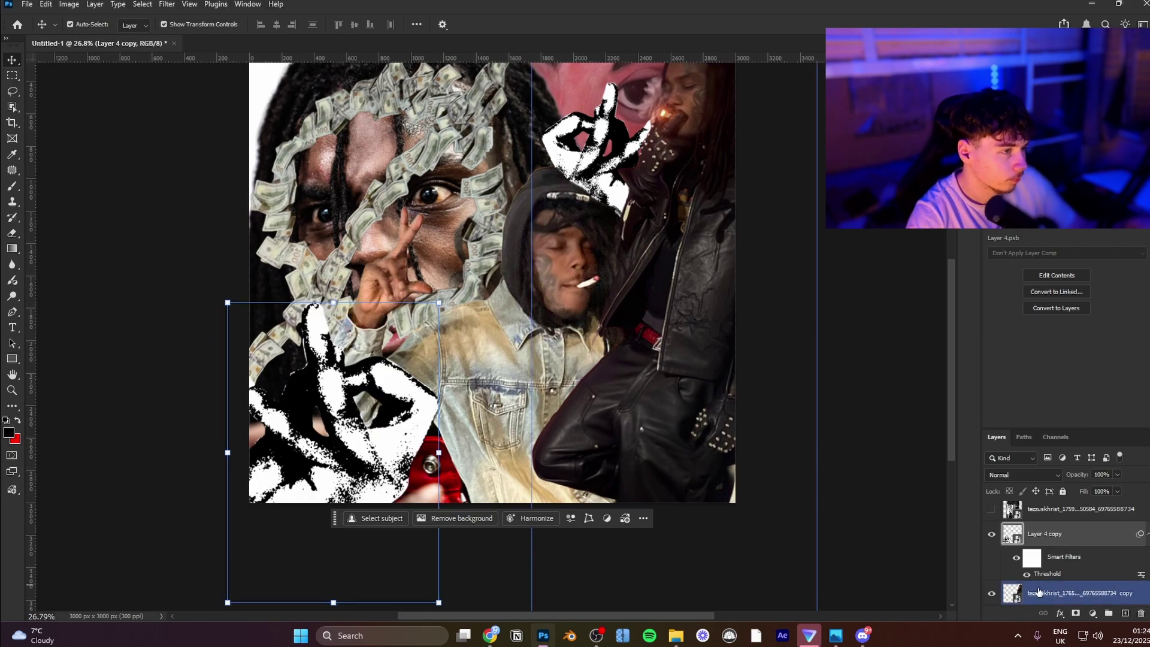
Step: Turn off the Threshold filter on both hand layers, Layer 4 copy and Layer 4, leaving them as grainy grey photos
click(1027, 576)
scroll(1030, 576, down, 2)
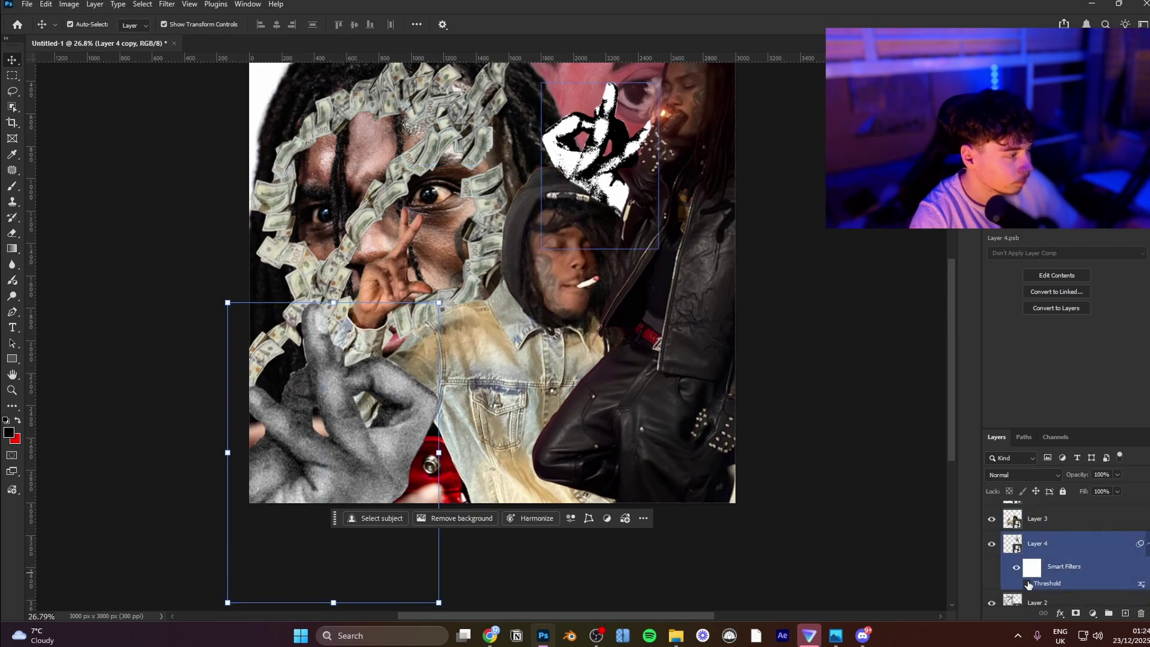
click(1027, 584)
scroll(1029, 582, up, 3)
drag(768, 394, 794, 465)
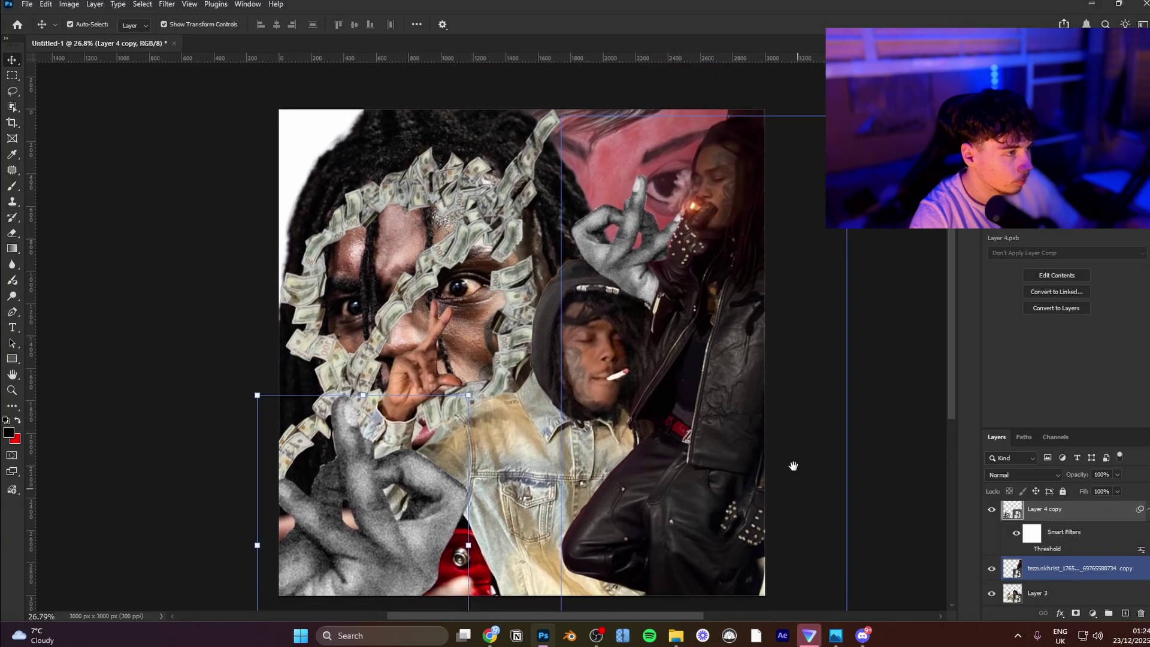
Step: Duplicate the large lower-left hand and flip the copy both horizontally and vertically
scroll(808, 474, down, 2)
key(ctrl+j)
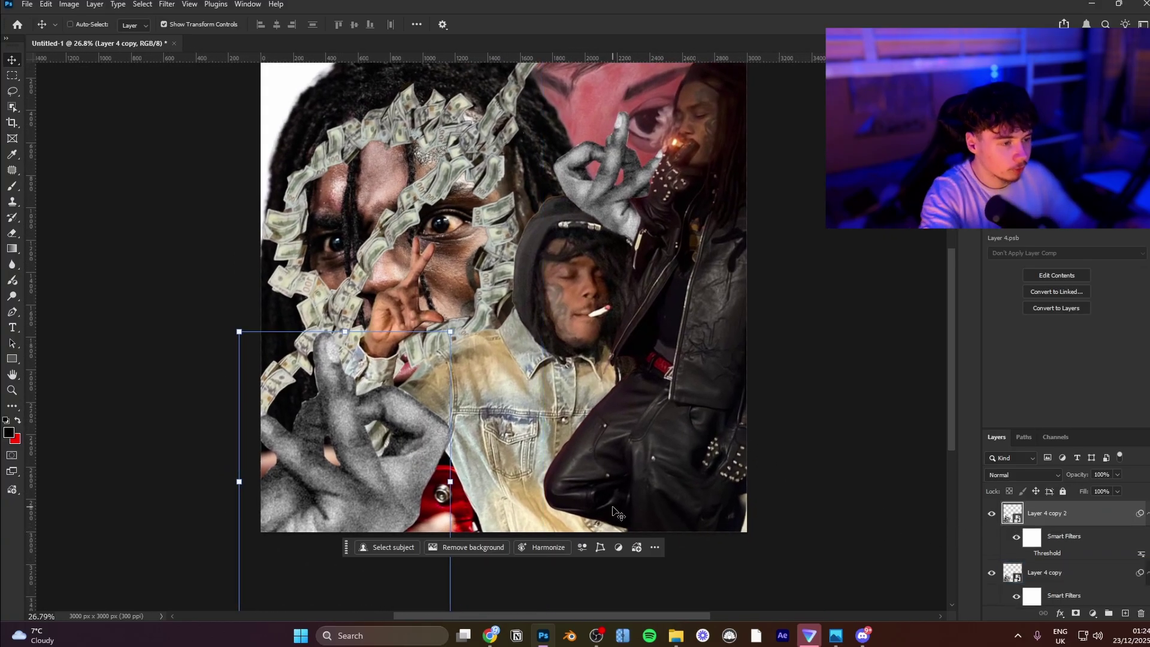
key(ctrl+t)
click(585, 242)
right_click(378, 401)
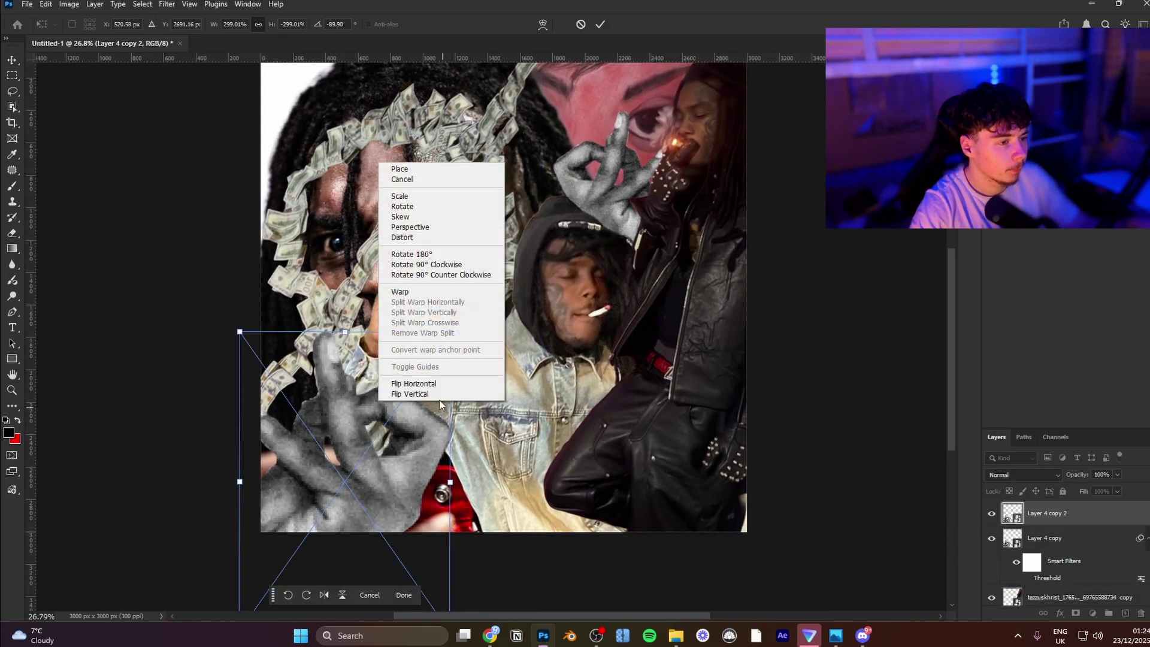
click(433, 384)
right_click(404, 417)
click(437, 411)
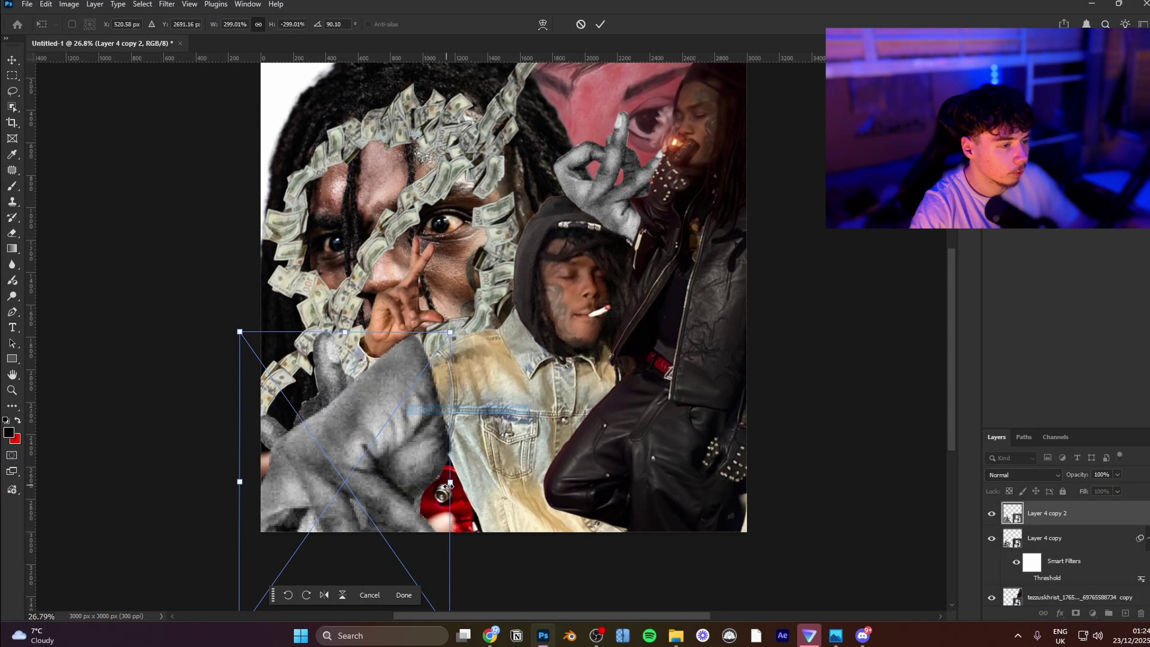
Step: Move the flipped hand copy to the canvas's upper left corner, scale it to 238.17% and rotate it to 29.52°
drag(450, 483, 305, 334)
key(space)
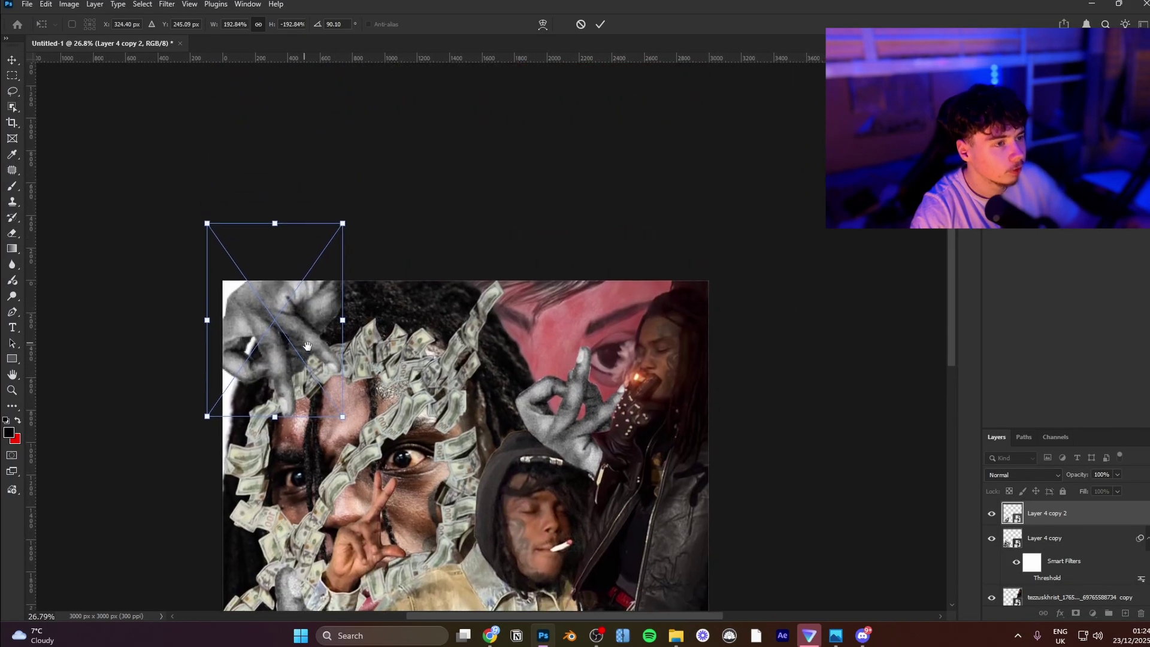
drag(380, 366, 388, 238)
drag(286, 336, 267, 347)
drag(328, 380, 345, 395)
key(Return)
key(space)
drag(268, 257, 237, 151)
Step: Reshape the upper-left hand with a Perspective transform and move it further into the canvas so its fingers reach over the money symbol
key(ctrl+t)
click(591, 244)
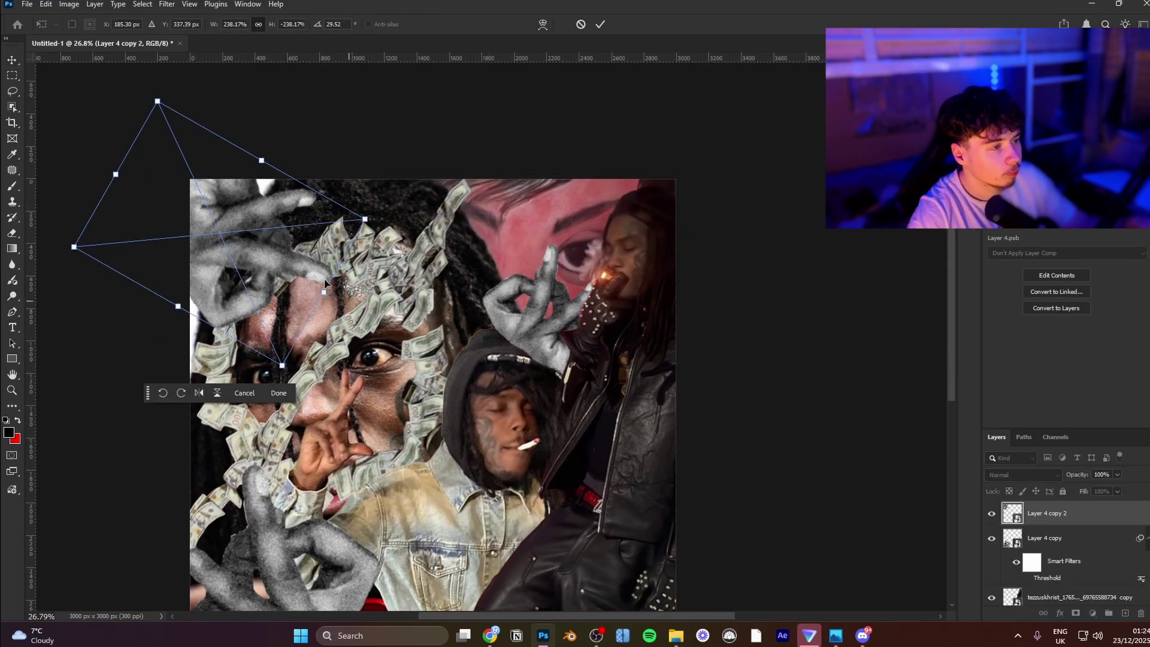
right_click(295, 280)
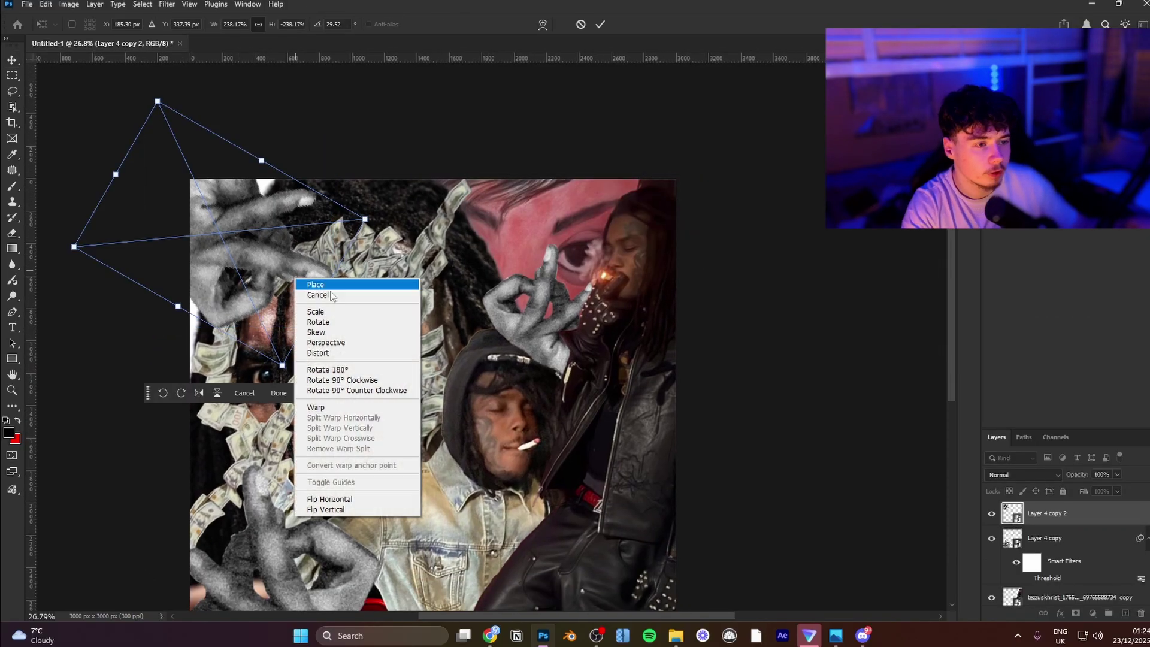
click(341, 341)
drag(158, 103, 152, 126)
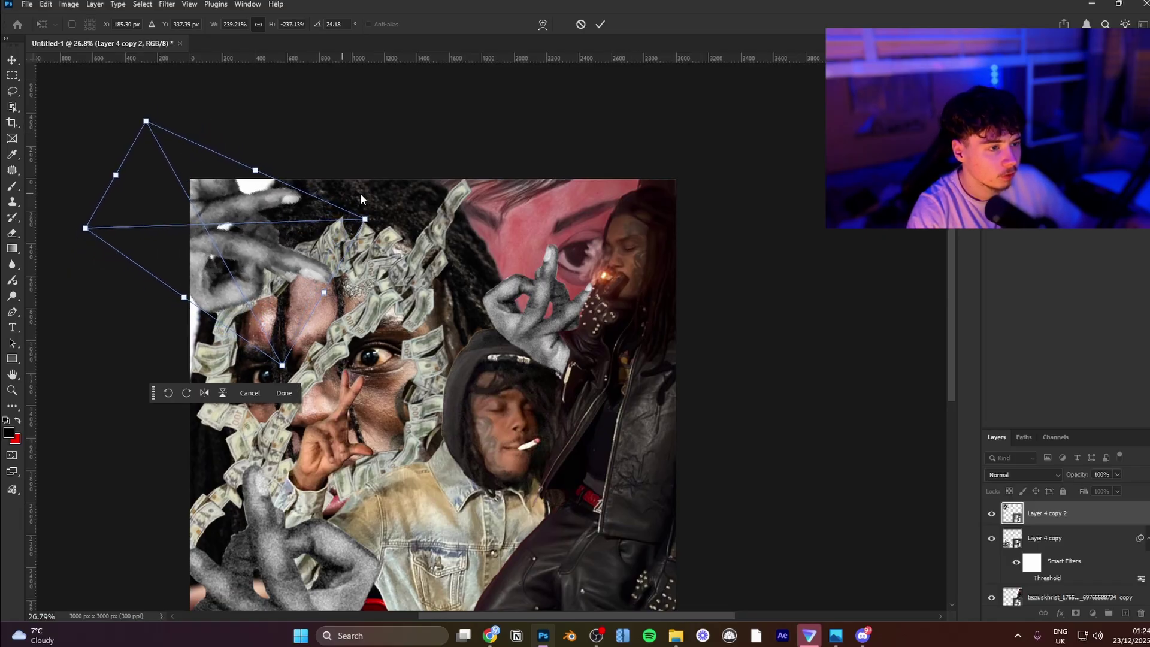
drag(369, 217, 383, 186)
drag(258, 220, 303, 239)
key(Return)
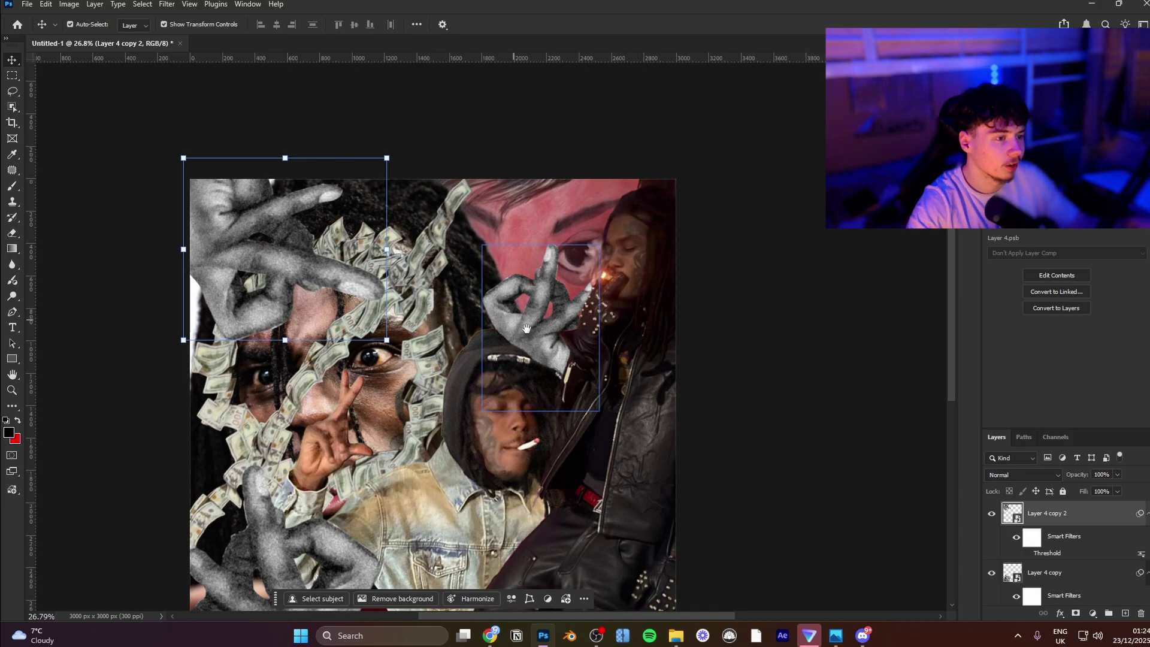
Step: Stamp all visible layers into a new merged layer above the upper-left hand copy
scroll(752, 331, down, 2)
click(748, 333)
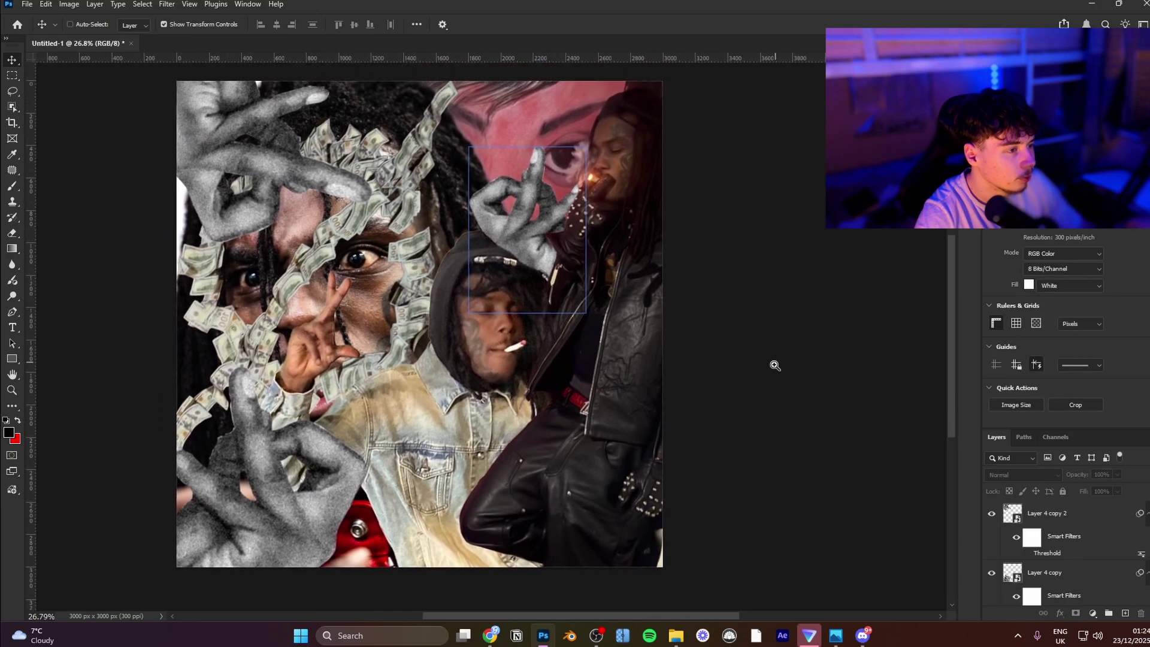
scroll(774, 364, down, 1)
scroll(1072, 551, up, 1)
click(1081, 549)
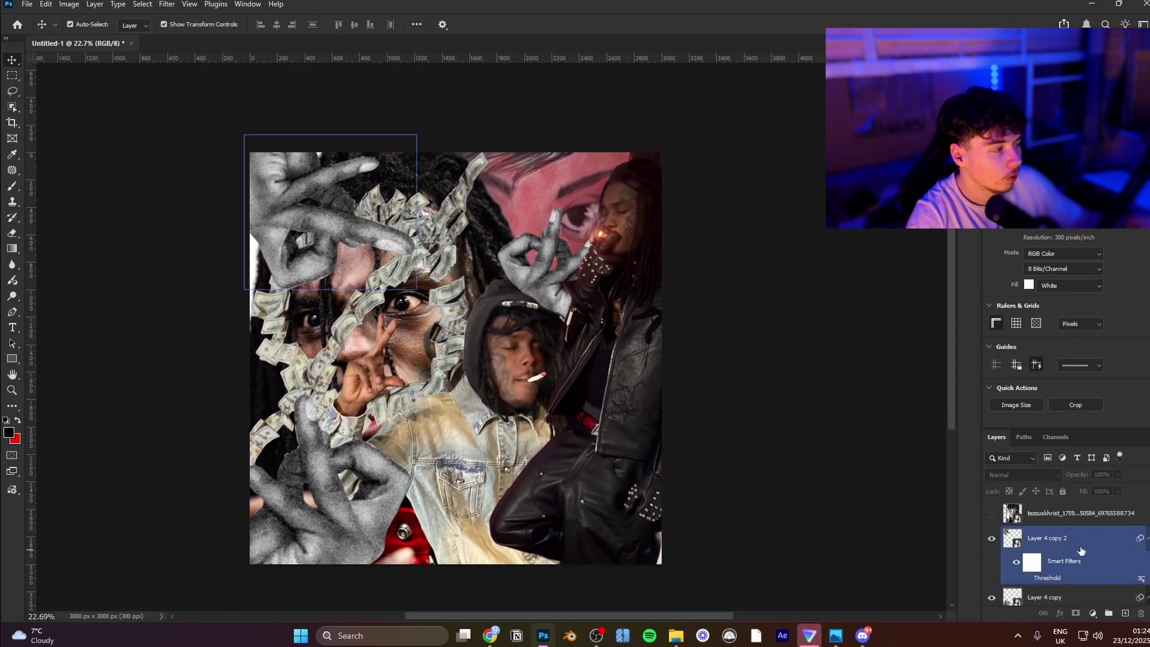
key(ctrl+alt+shift+e)
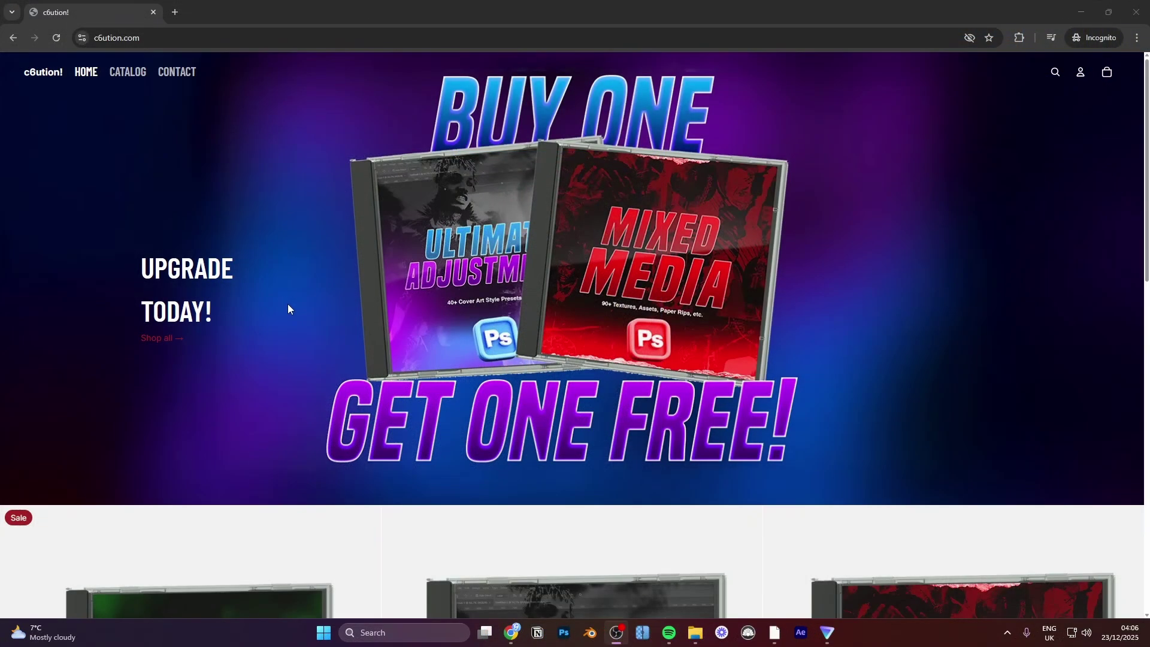
Step: Switch to the c6ution.com store in the browser and open the Ultimate Adjustment Pack
scroll(287, 308, down, 6)
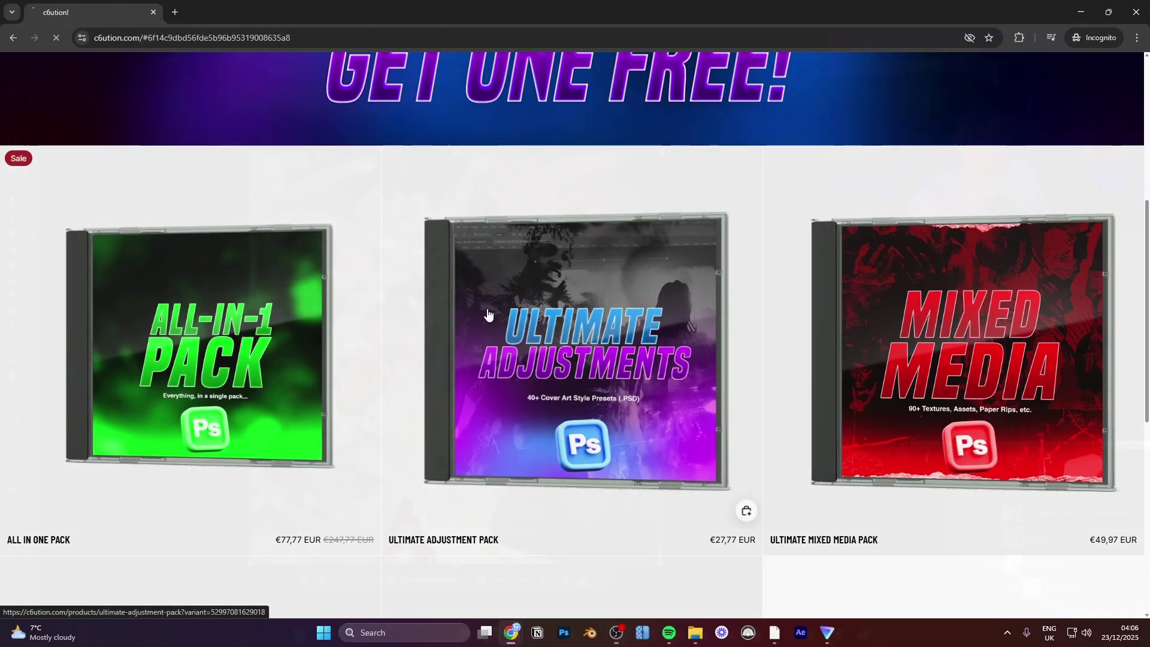
click(487, 313)
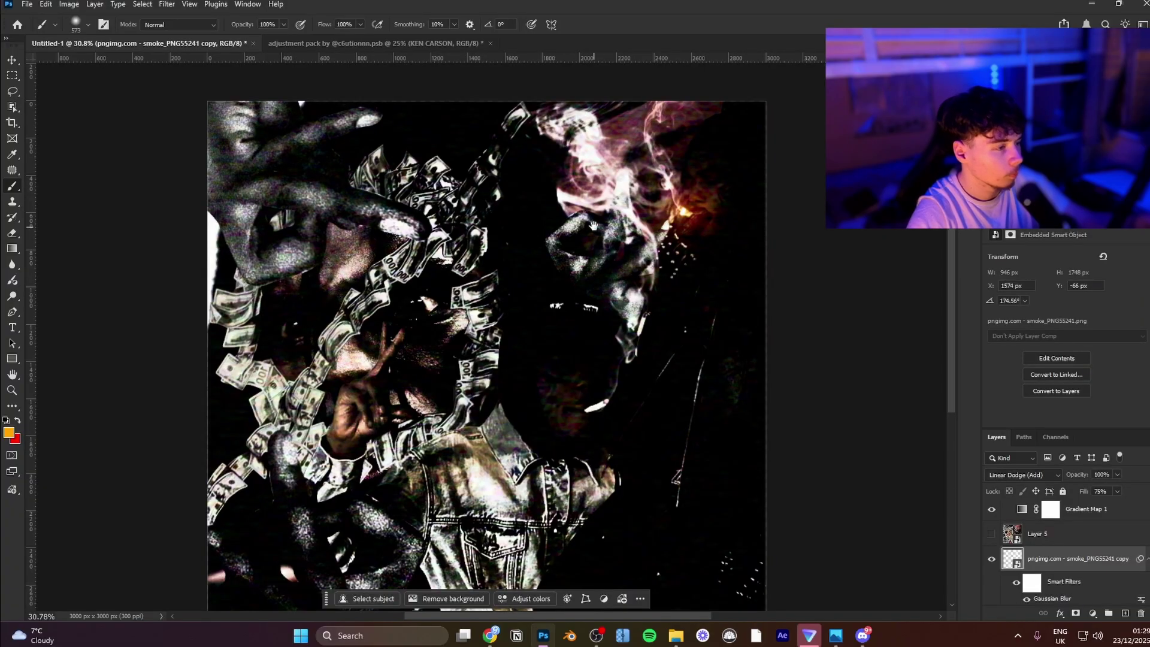
Step: Hide and show the blurred smoke copy in Untitled-1 to compare the artwork without and with it
drag(593, 225, 486, 217)
click(991, 558)
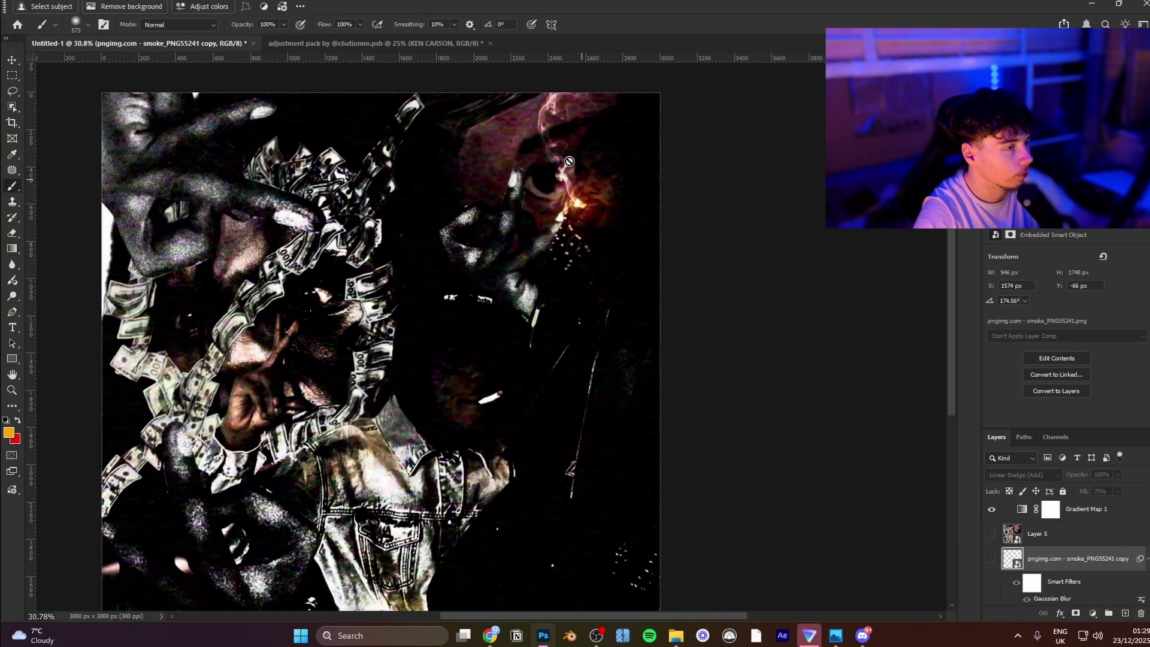
drag(564, 142, 598, 135)
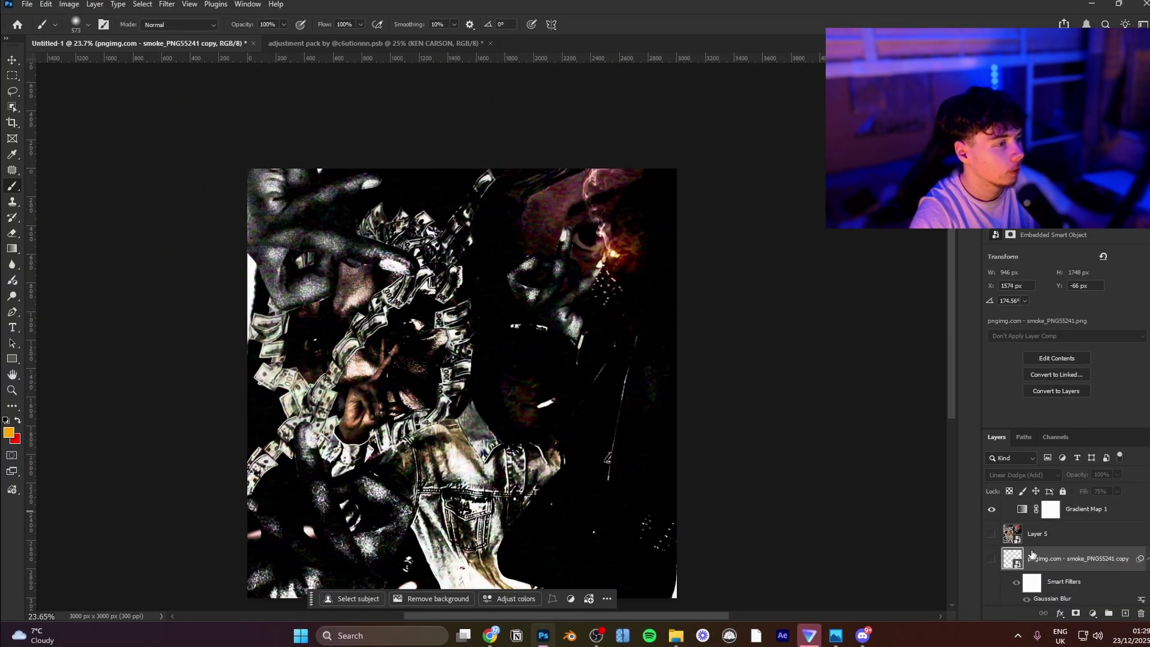
click(992, 559)
Step: Add a new layer above Layer 8, paint a soft orange glow on the hooded man's cigarette tip and change its blend mode
scroll(600, 368, up, 4)
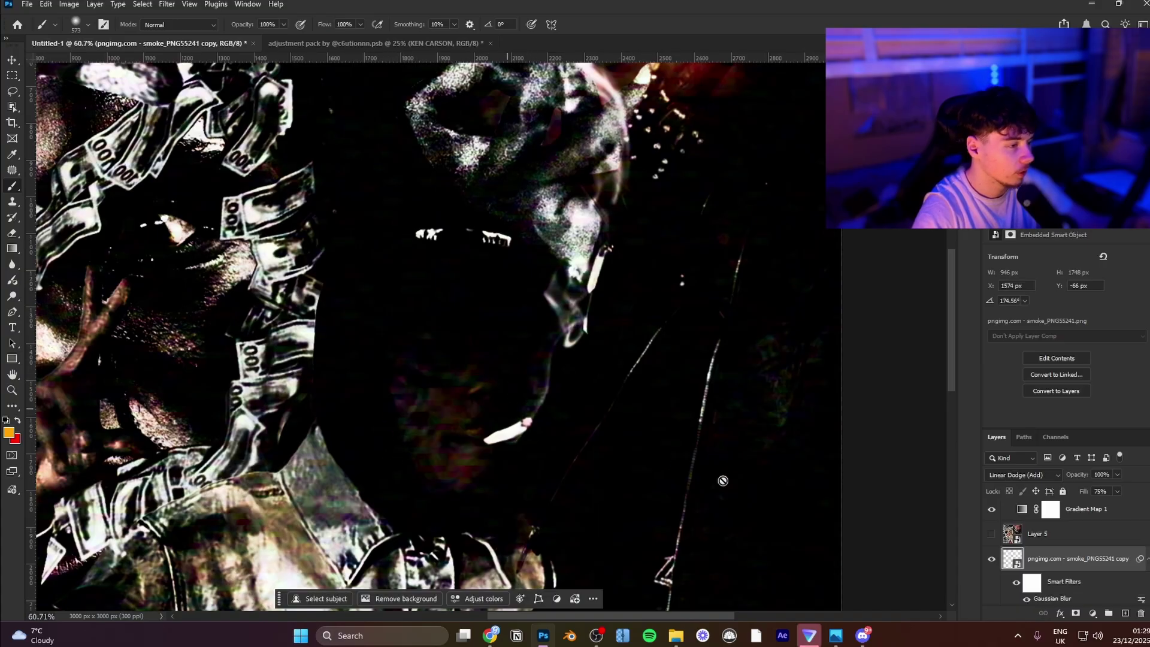
scroll(1066, 567, down, 3)
click(1062, 570)
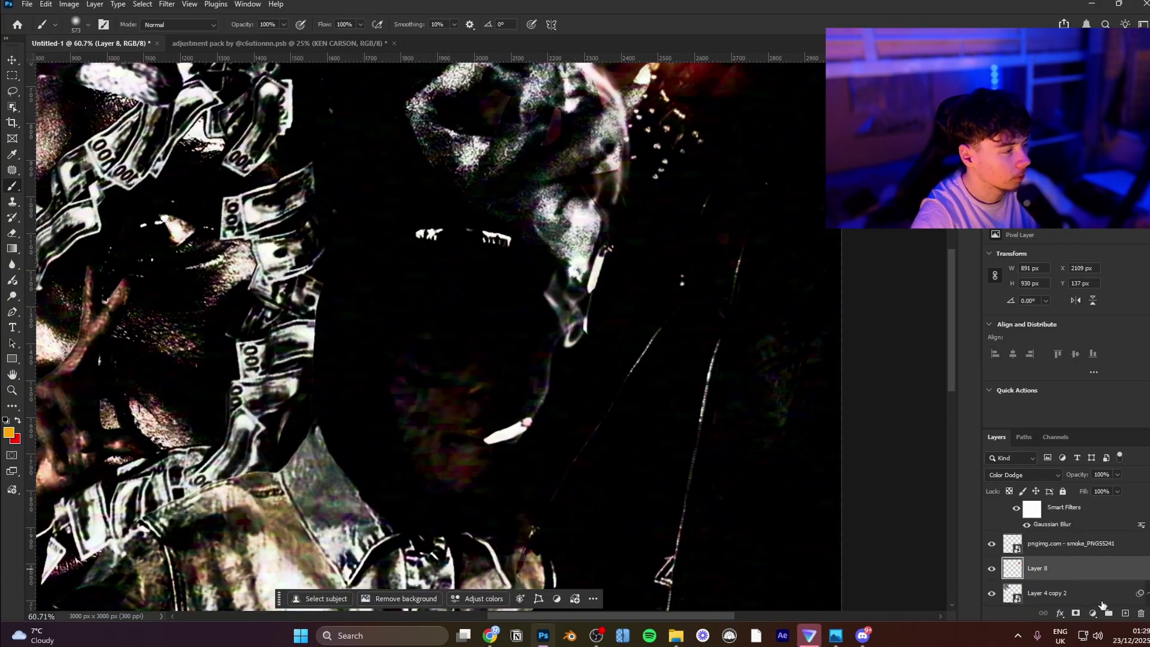
click(1125, 613)
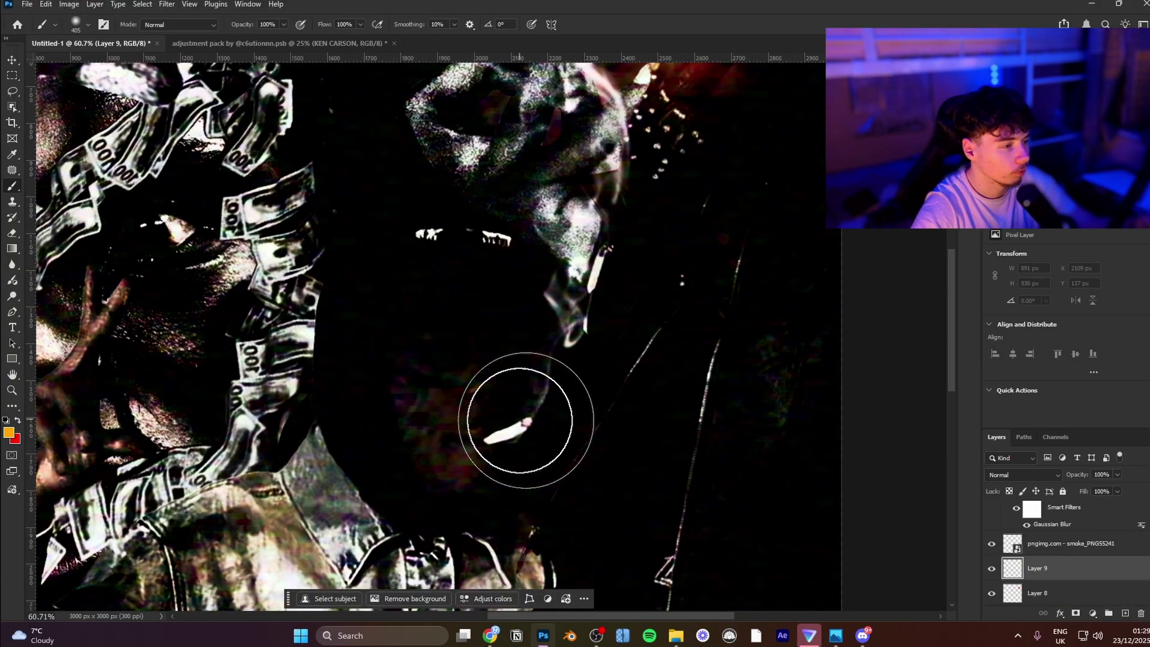
click(532, 424)
click(1031, 475)
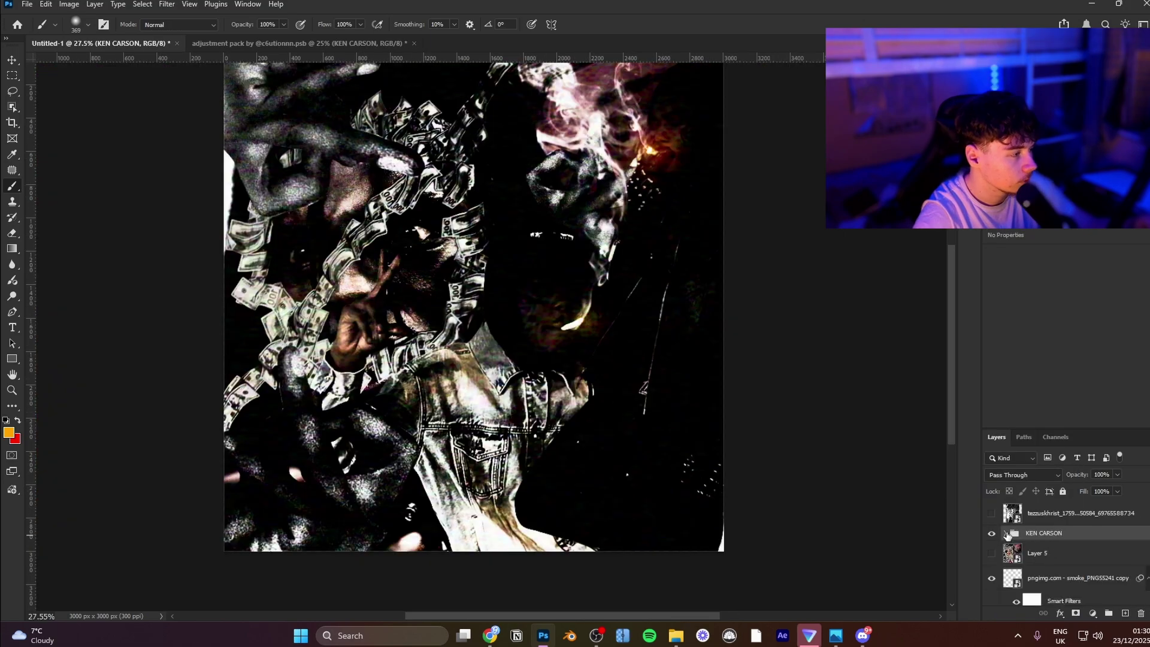
Step: Add a new layer above the blurred smoke copy and paint large soft white spots over the hooded man and the money symbol
scroll(1021, 557, down, 2)
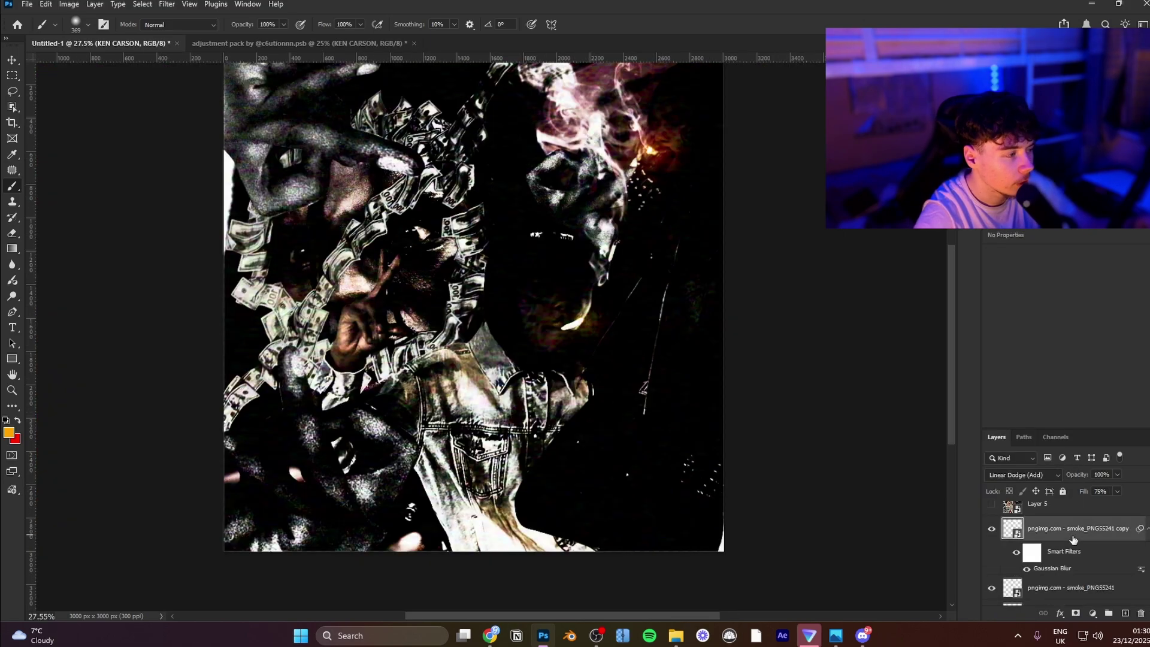
click(1073, 536)
click(1125, 612)
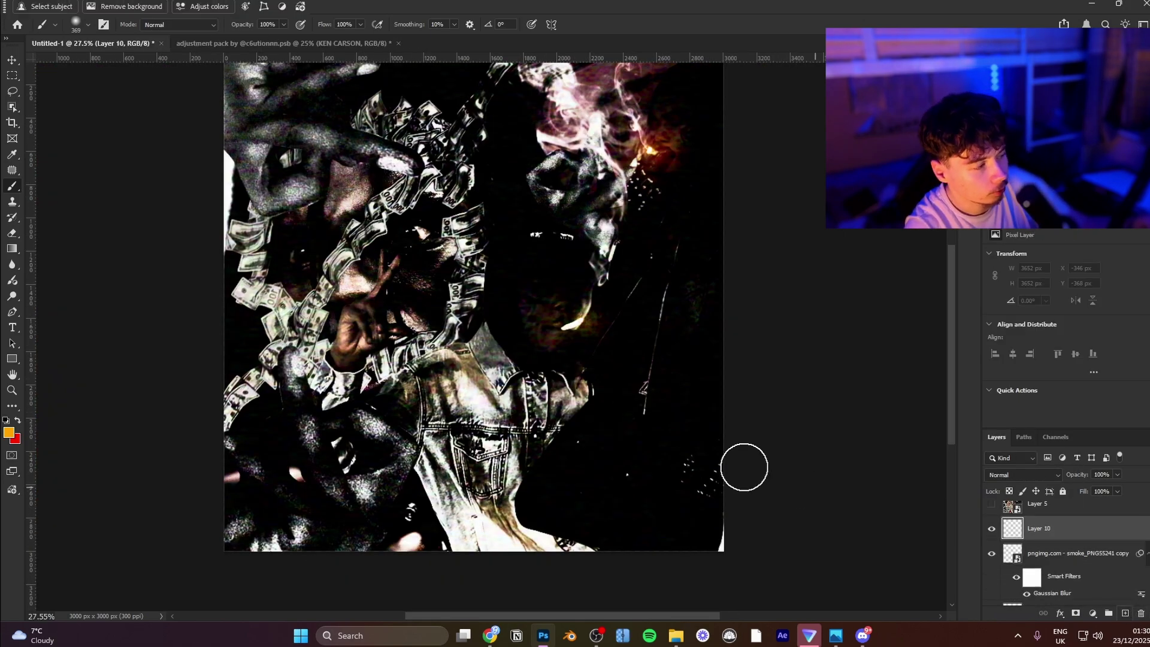
key(d)
key(x)
click(604, 289)
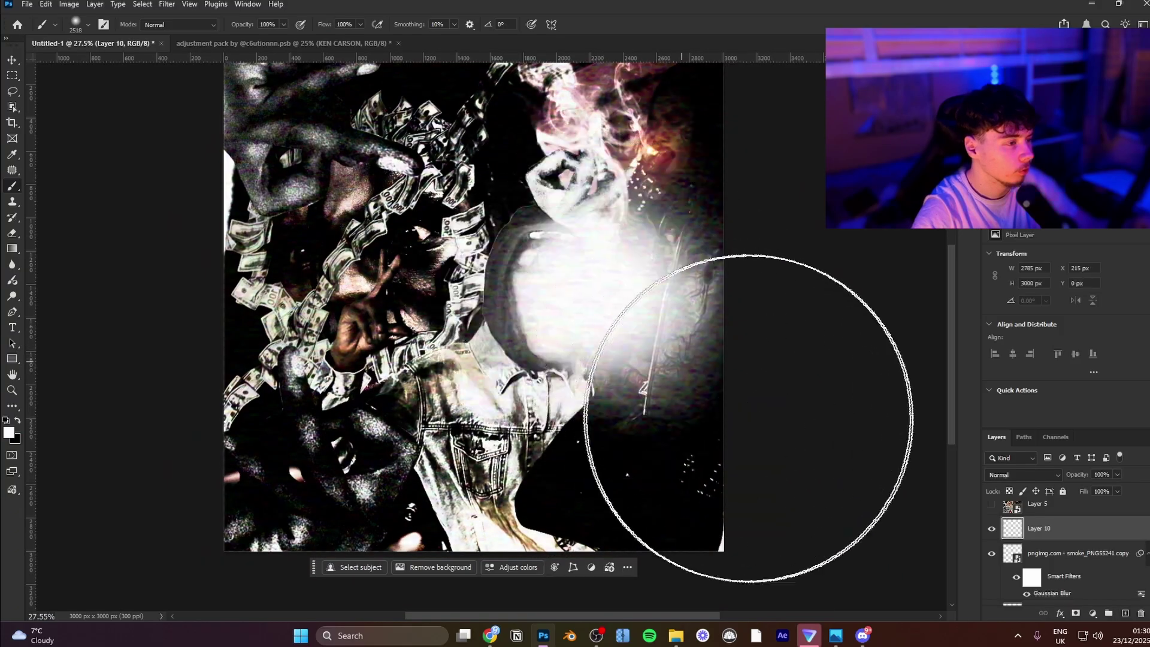
drag(541, 240, 590, 343)
click(490, 224)
Step: Blend the white-painted layer as Linear Dodge (Add) with 23% fill and erase excess light around the large face
click(1014, 475)
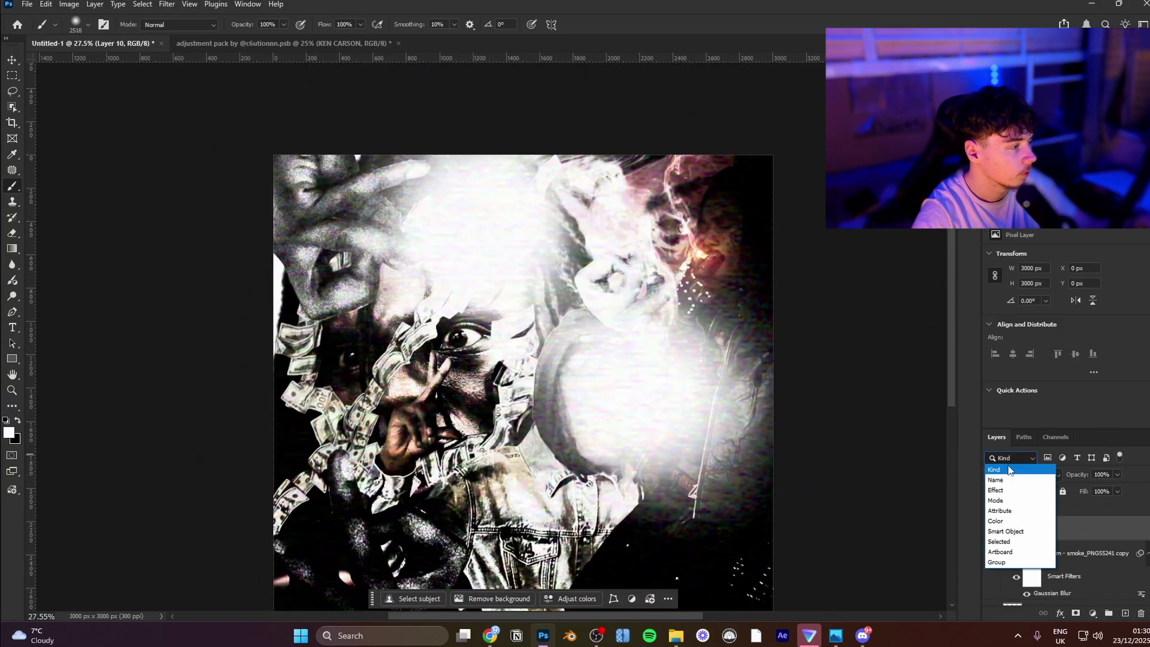
click(999, 443)
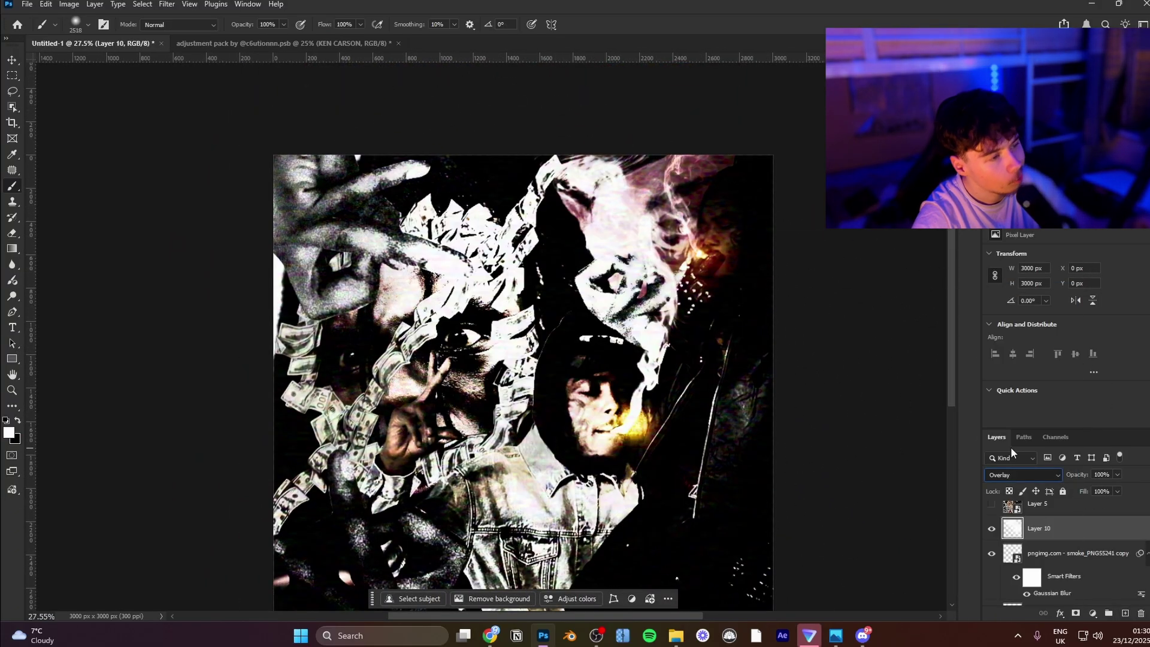
drag(1021, 489, 1034, 496)
click(1013, 476)
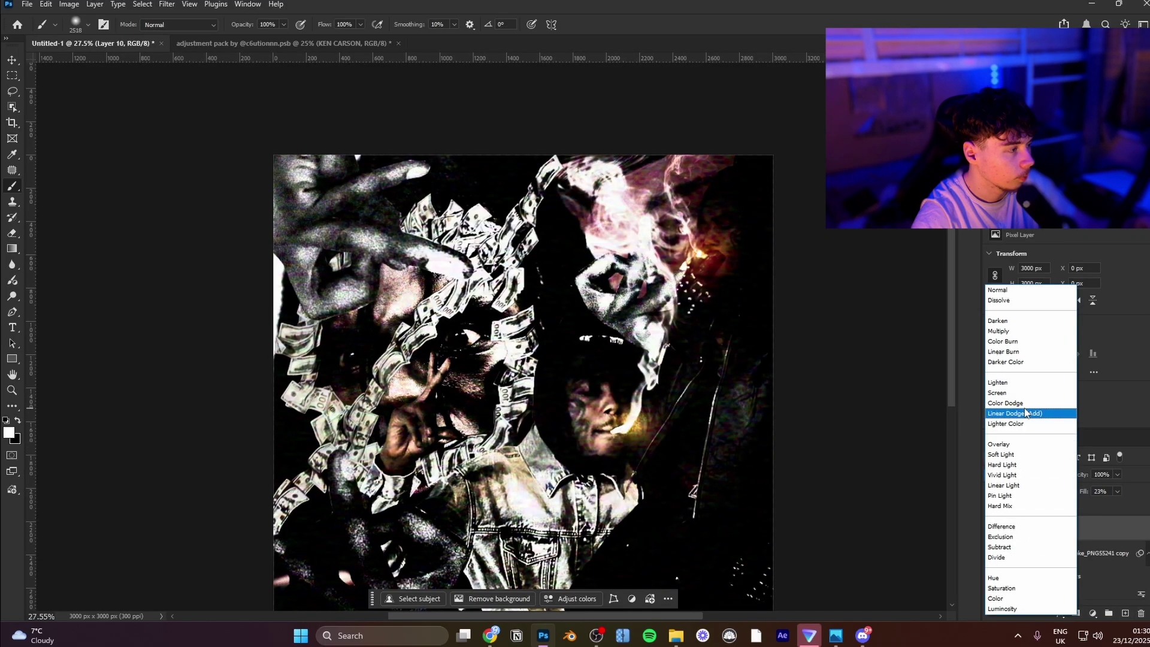
click(1023, 415)
key(e)
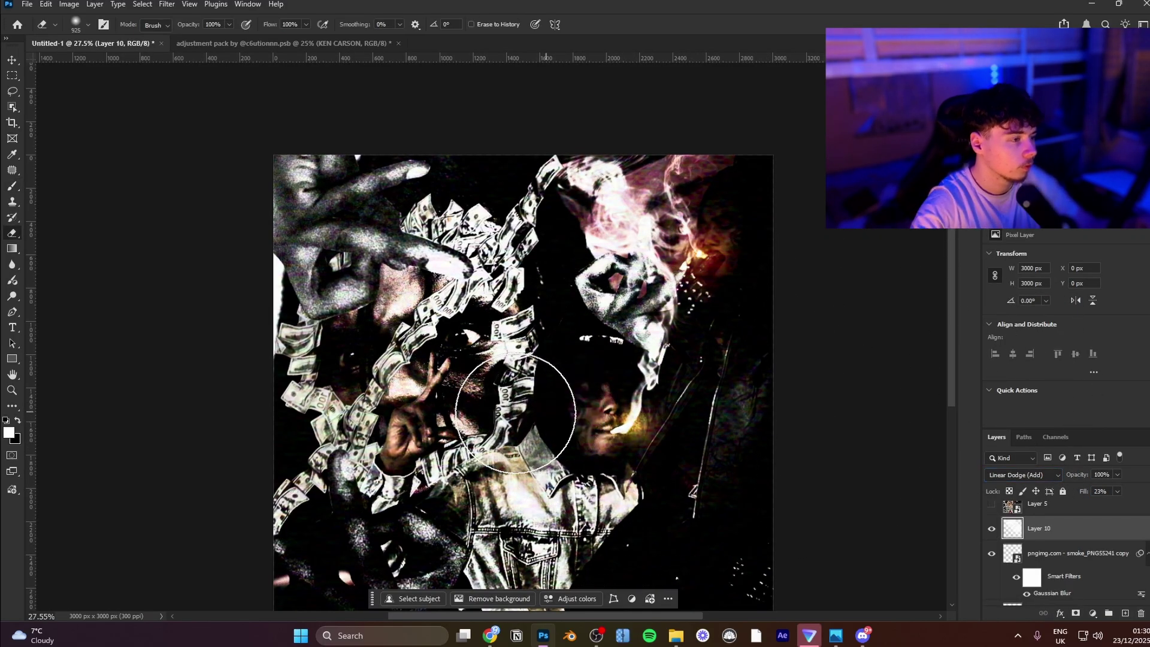
mouse_move(465, 466)
mouse_down()
mouse_move(462, 372)
mouse_move(422, 377)
mouse_move(383, 302)
mouse_move(432, 279)
mouse_move(352, 334)
mouse_up()
Step: Select the collage layers from Layer 10 down to the lowest visible photo and duplicate them
scroll(1088, 551, down, 10)
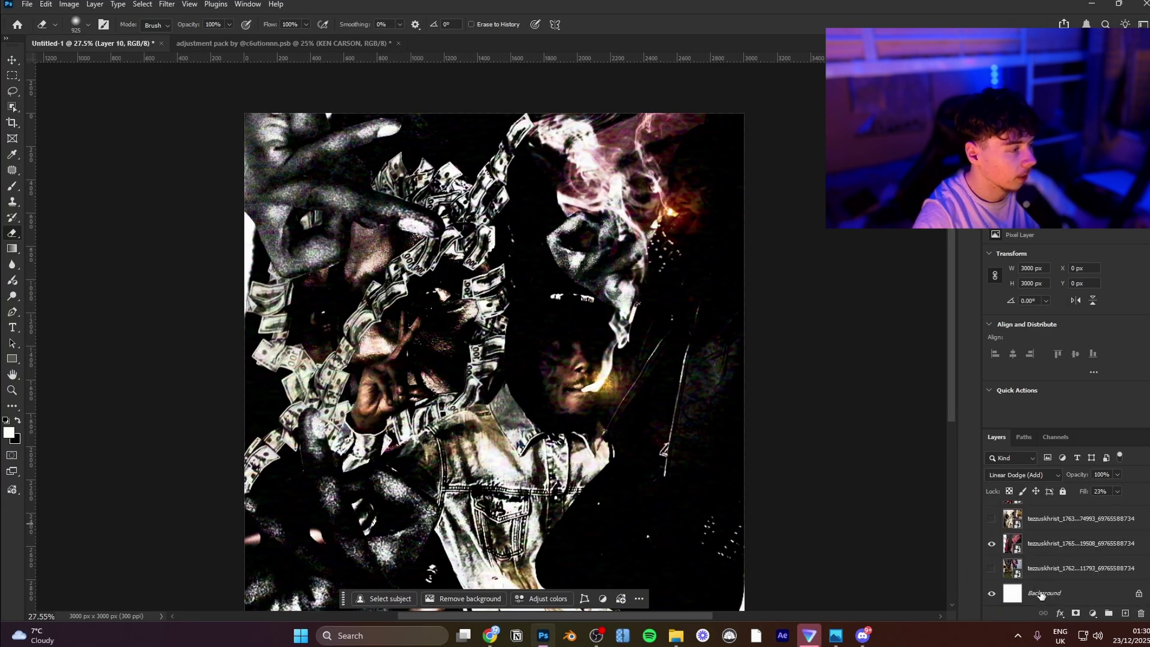
shift+click(1049, 543)
scroll(1029, 574, up, 8)
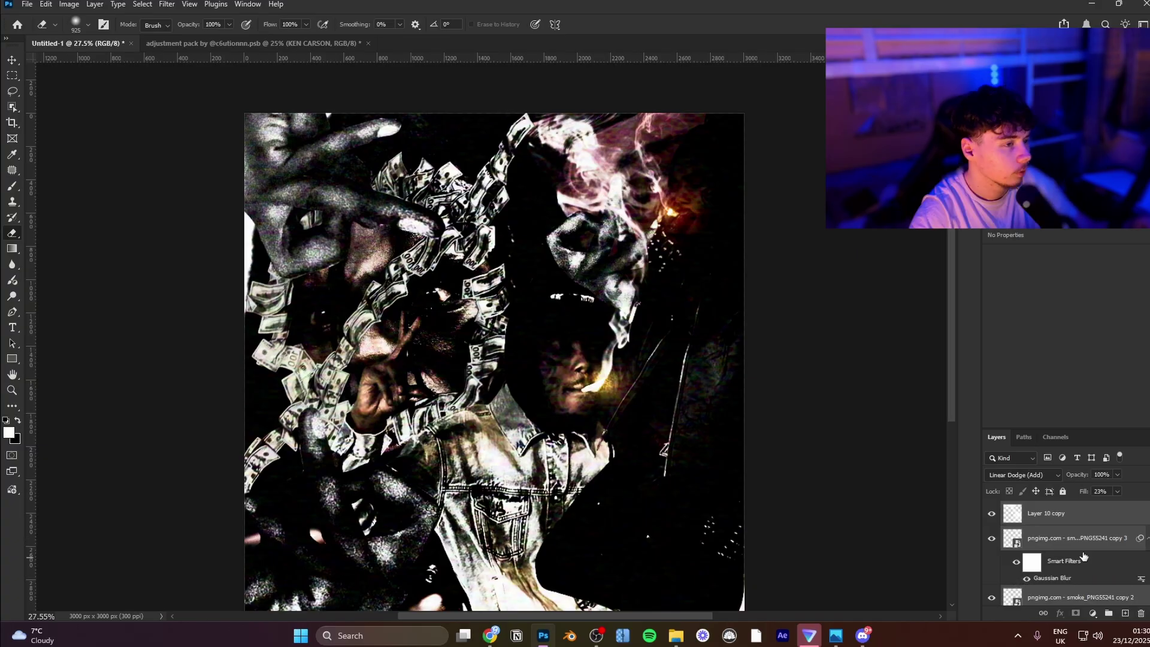
scroll(1081, 550, down, 6)
key(ctrl+z)
scroll(1068, 568, down, 3)
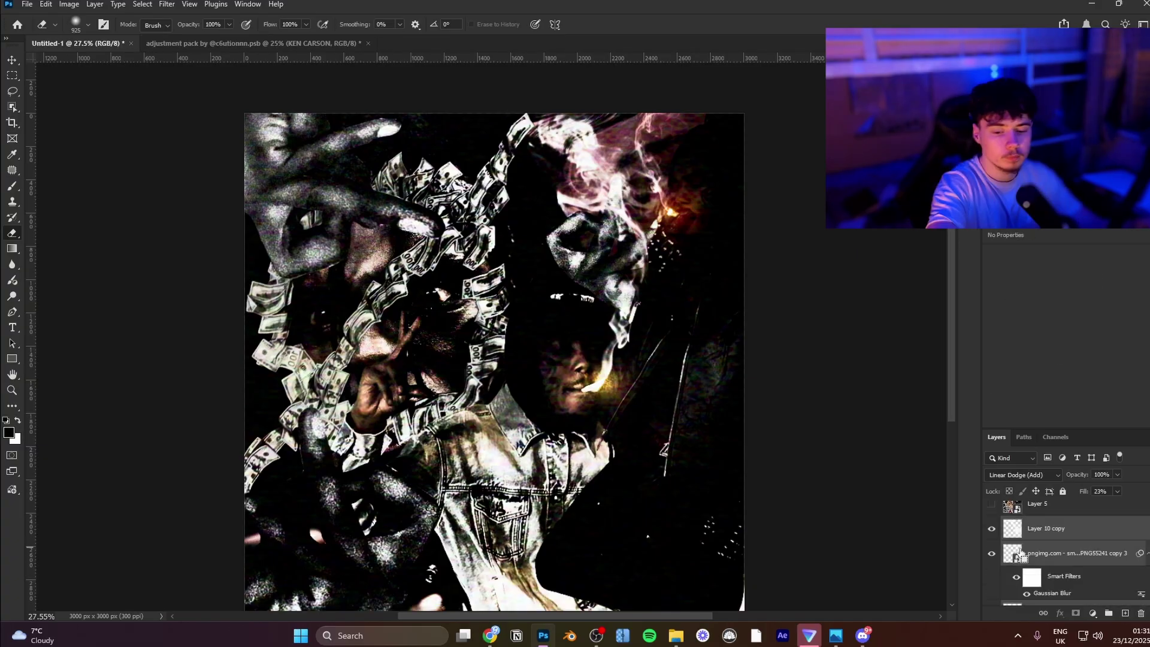
Step: Merge the duplicated layers into one and copy the whole canvas to a new layer
key(ctrl+e)
key(ctrl+a)
key(ctrl+j)
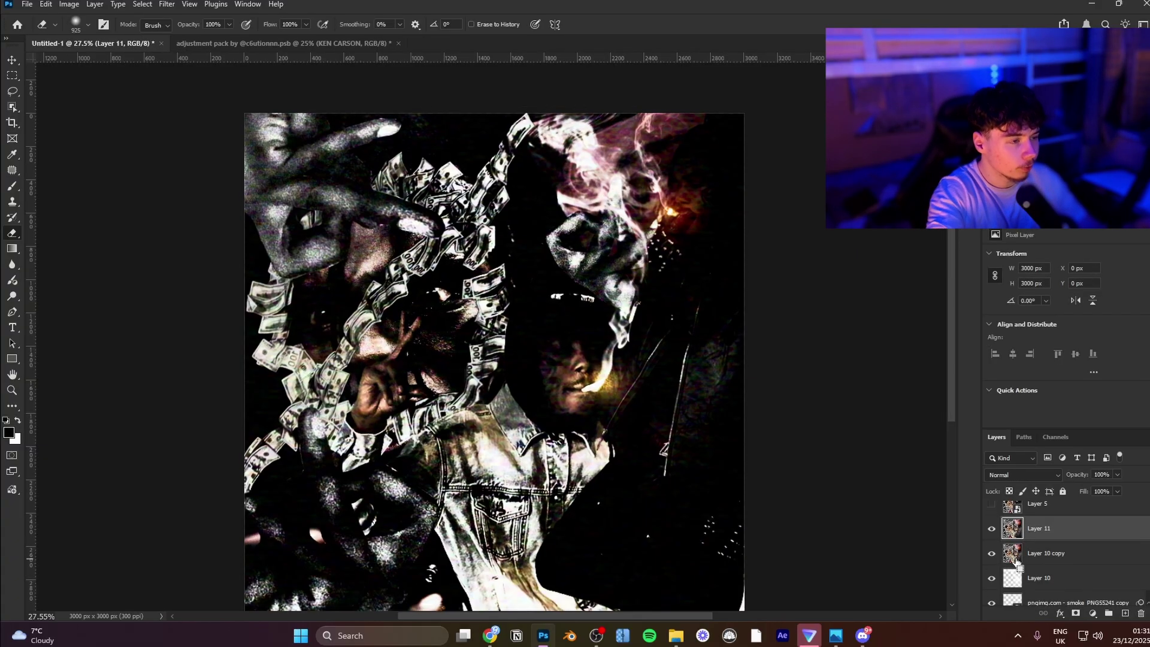
Step: Duplicate Layer 11, flip the copy horizontally and enlarge it to about 3650 px wide
key(ctrl+j)
key(ctrl+t)
right_click(601, 361)
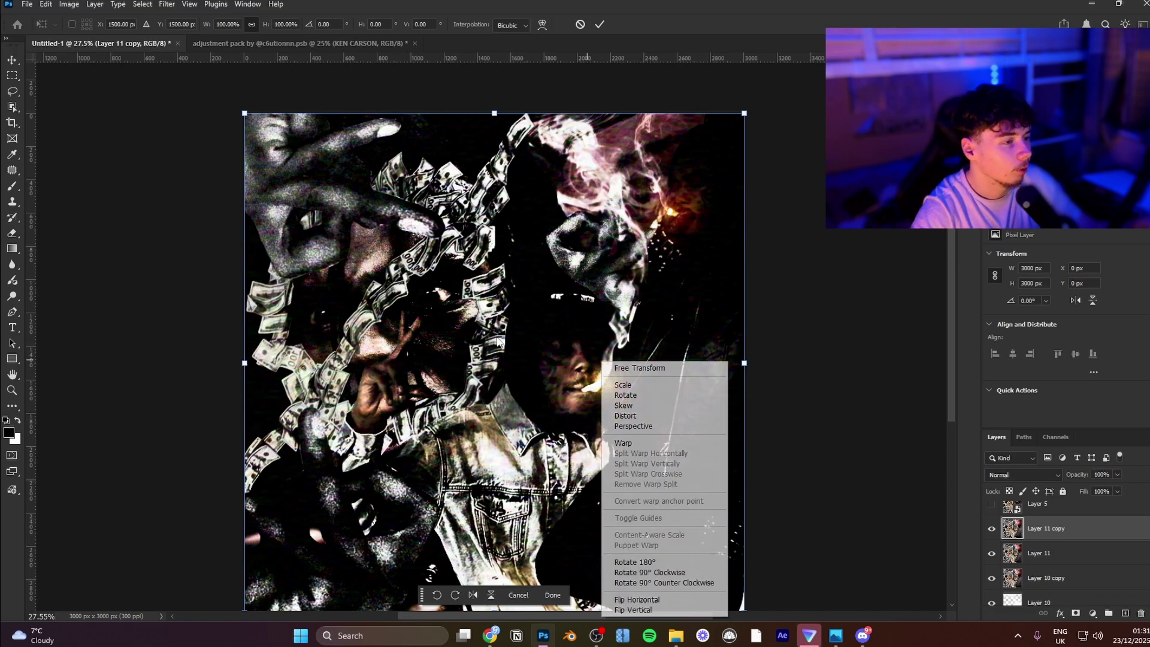
click(656, 601)
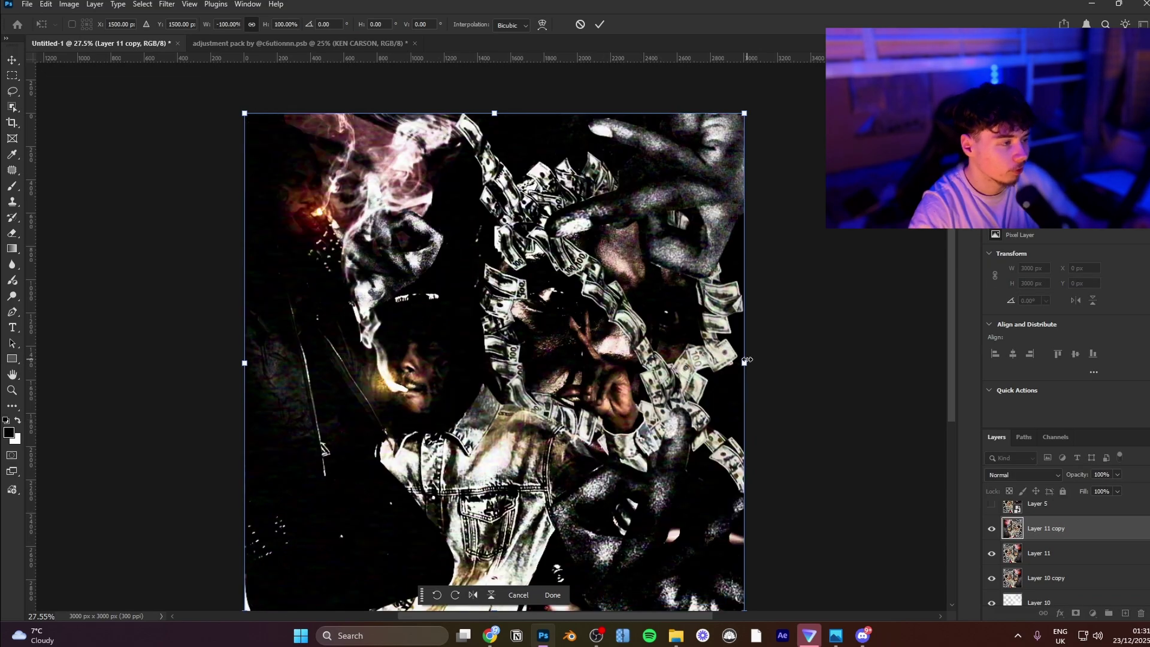
drag(747, 359, 860, 362)
key(Return)
key(e)
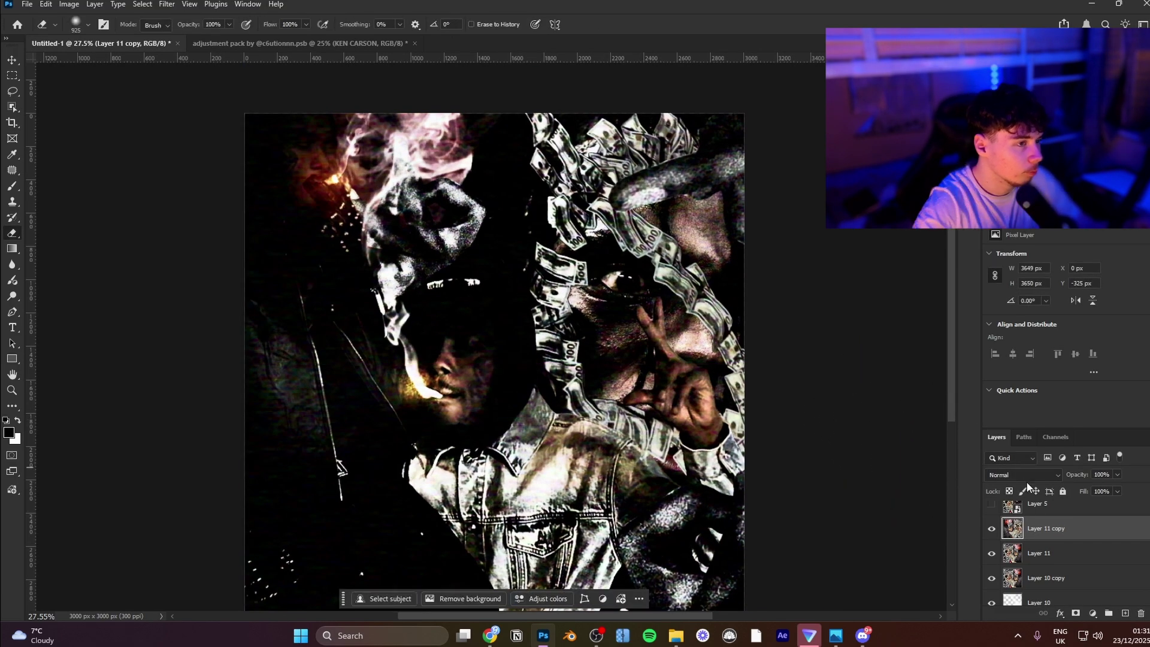
Step: Blend the flipped Layer 11 copy as Lighten and paint a layer mask that hides it over the central figures
click(1025, 476)
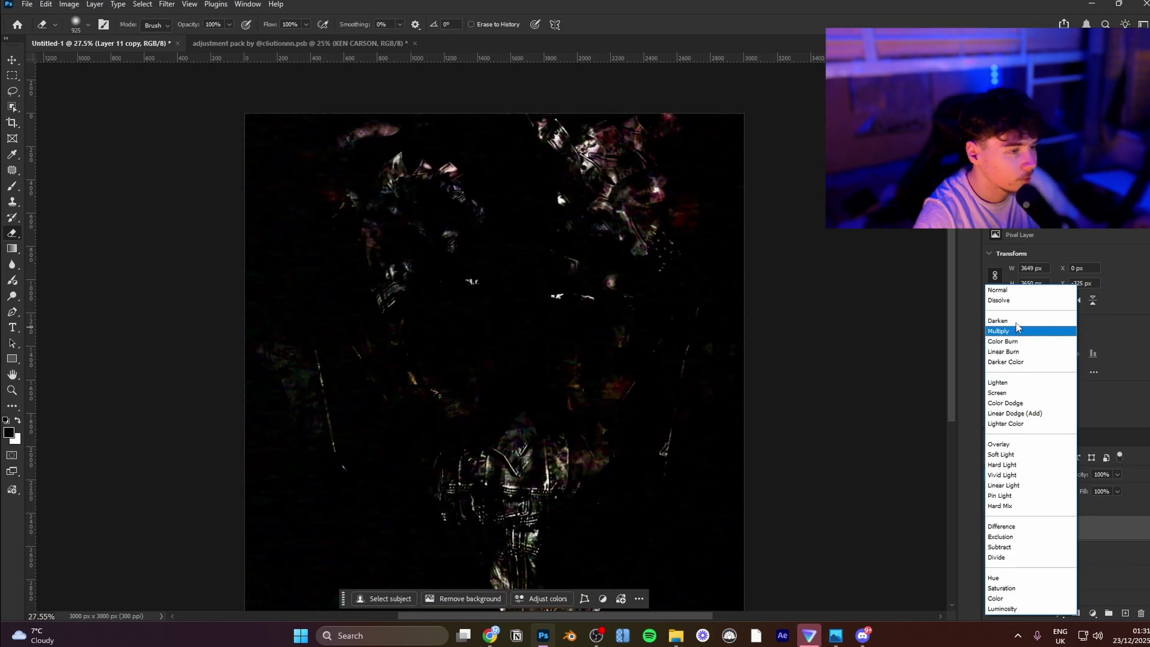
click(999, 405)
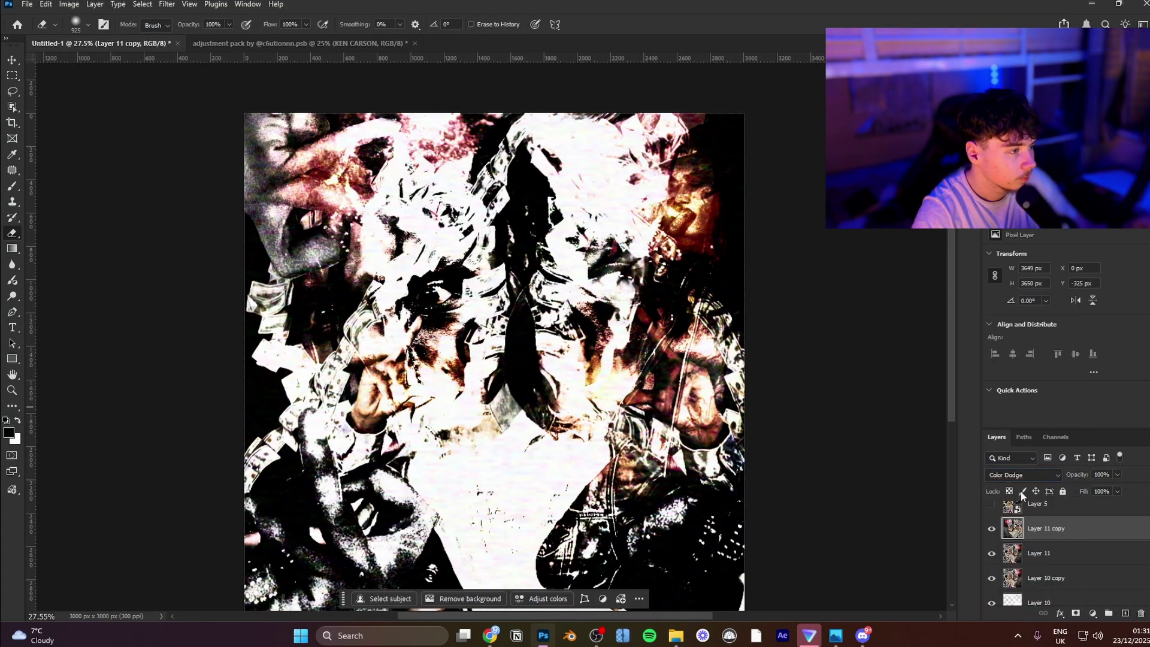
click(1074, 611)
drag(413, 313, 482, 312)
key(x)
mouse_move(428, 270)
mouse_down()
mouse_move(407, 307)
mouse_move(399, 285)
mouse_move(415, 368)
mouse_move(539, 299)
mouse_move(400, 388)
mouse_move(520, 395)
mouse_move(535, 338)
mouse_up()
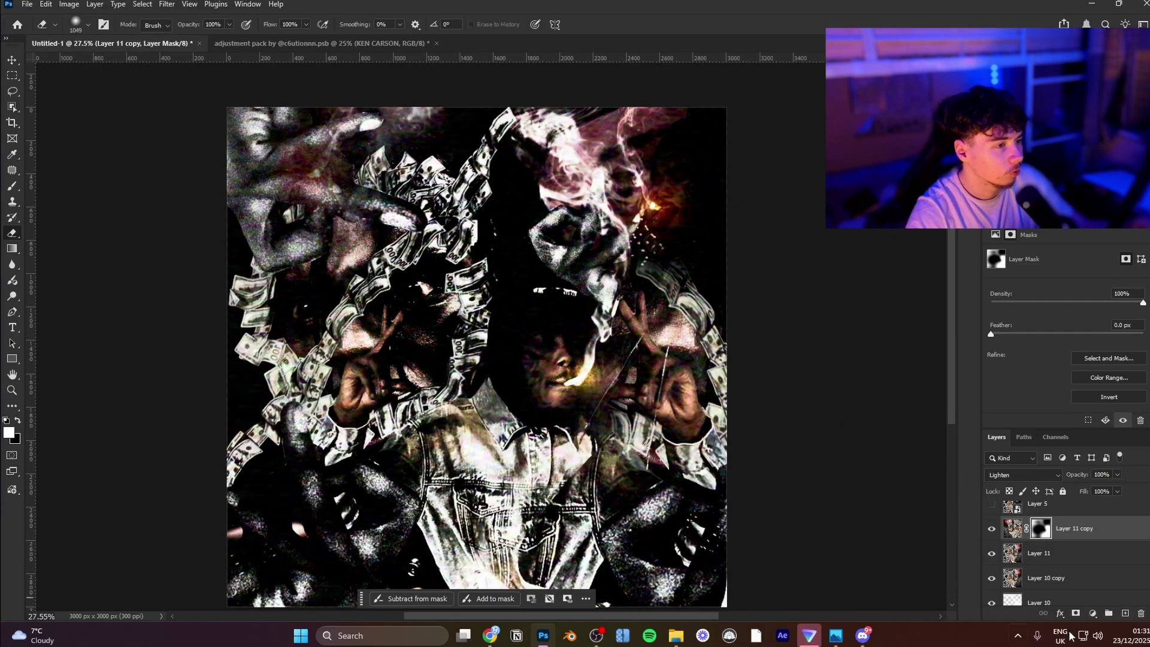
Step: Duplicate and merge Layer 11 and its masked copy, and stamp the whole canvas to a new layer
ctrl+click(1034, 552)
key(ctrl+j)
key(ctrl+e)
key(ctrl+alt+shift+e)
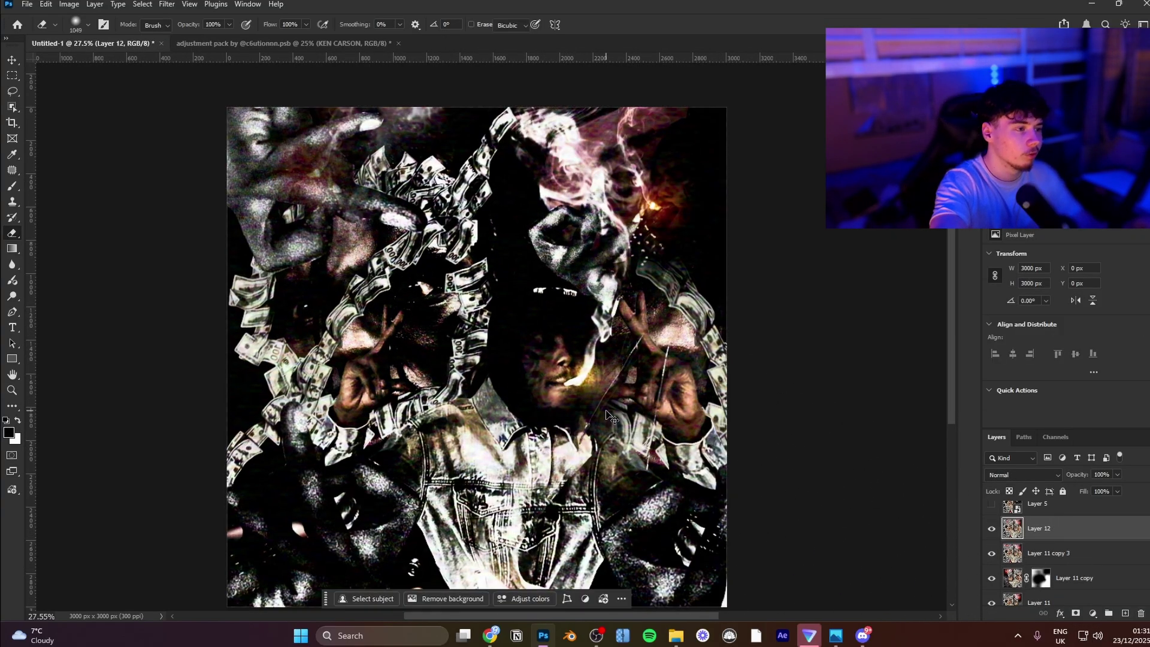
key(ctrl+t)
right_click(613, 382)
click(662, 362)
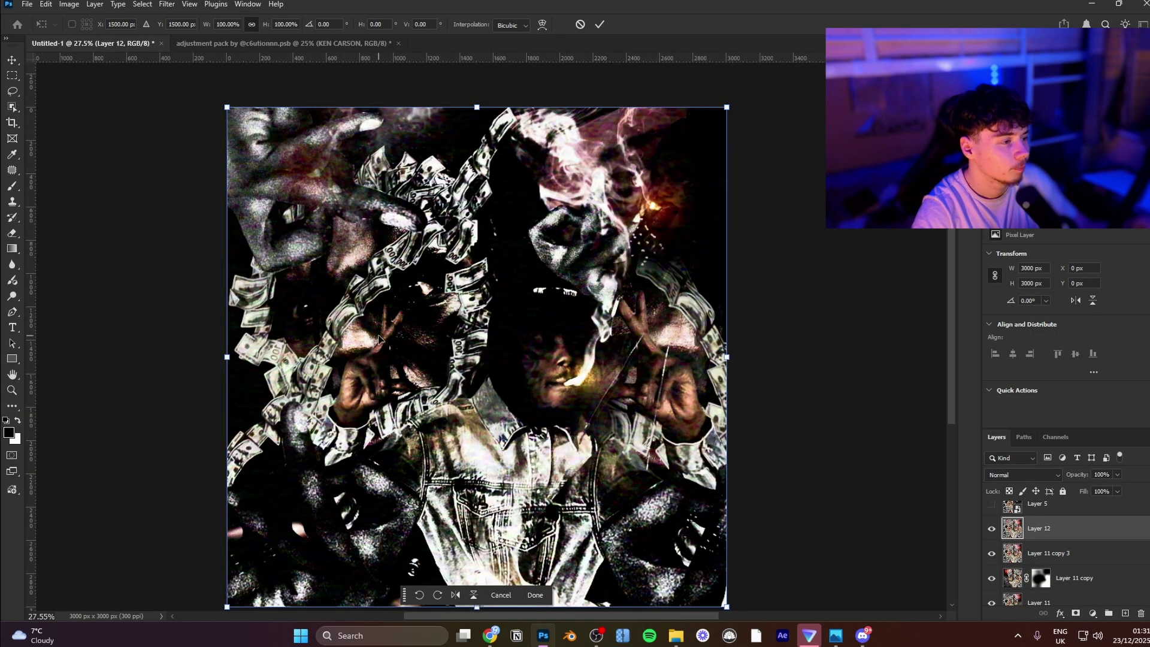
key(Return)
key(e)
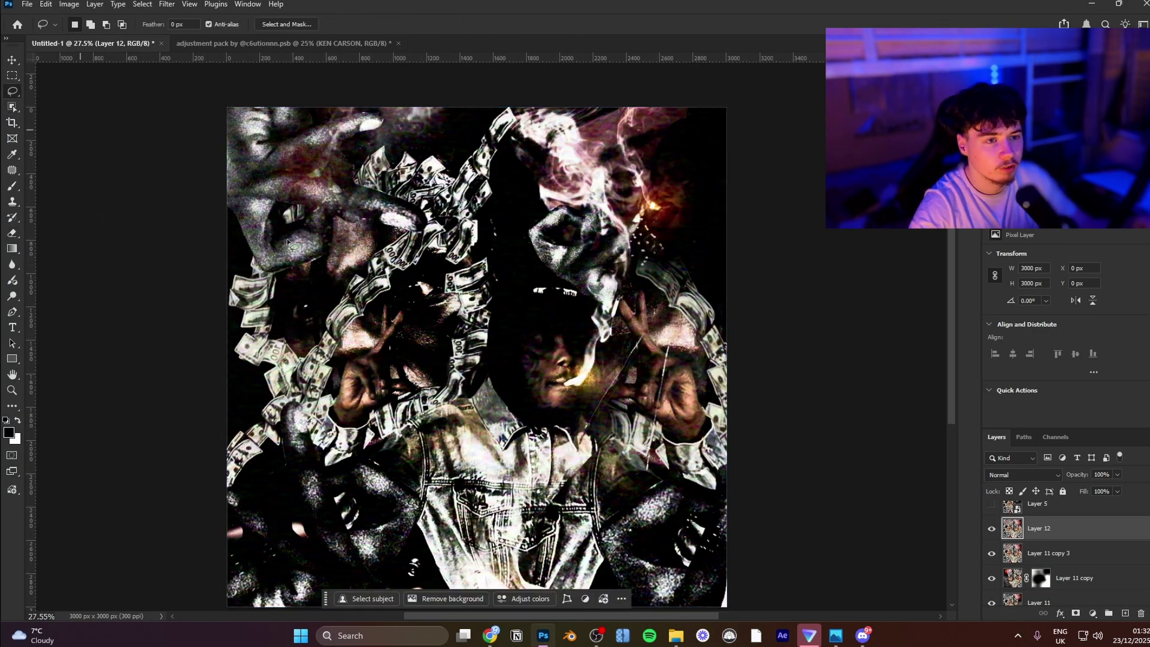
Step: Lasso the large face's eye, copy it to a new layer and enlarge it to about 858 x 503 px over the upper-left hand
drag(422, 289, 384, 288)
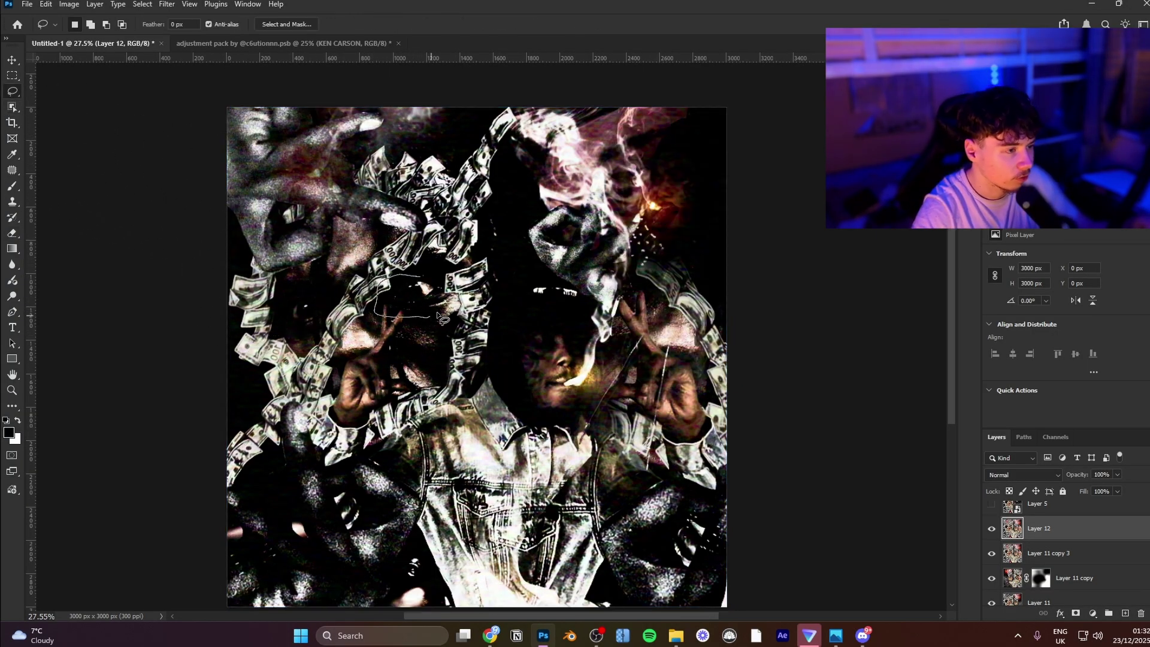
mouse_move(438, 313)
mouse_down()
mouse_move(447, 298)
mouse_move(537, 287)
mouse_move(517, 295)
mouse_move(639, 129)
mouse_move(594, 269)
mouse_move(605, 166)
mouse_move(520, 219)
mouse_move(520, 201)
mouse_move(293, 217)
mouse_up()
key(ctrl+j)
key(ctrl+t)
right_click(520, 201)
click(521, 202)
key(Return)
key(l)
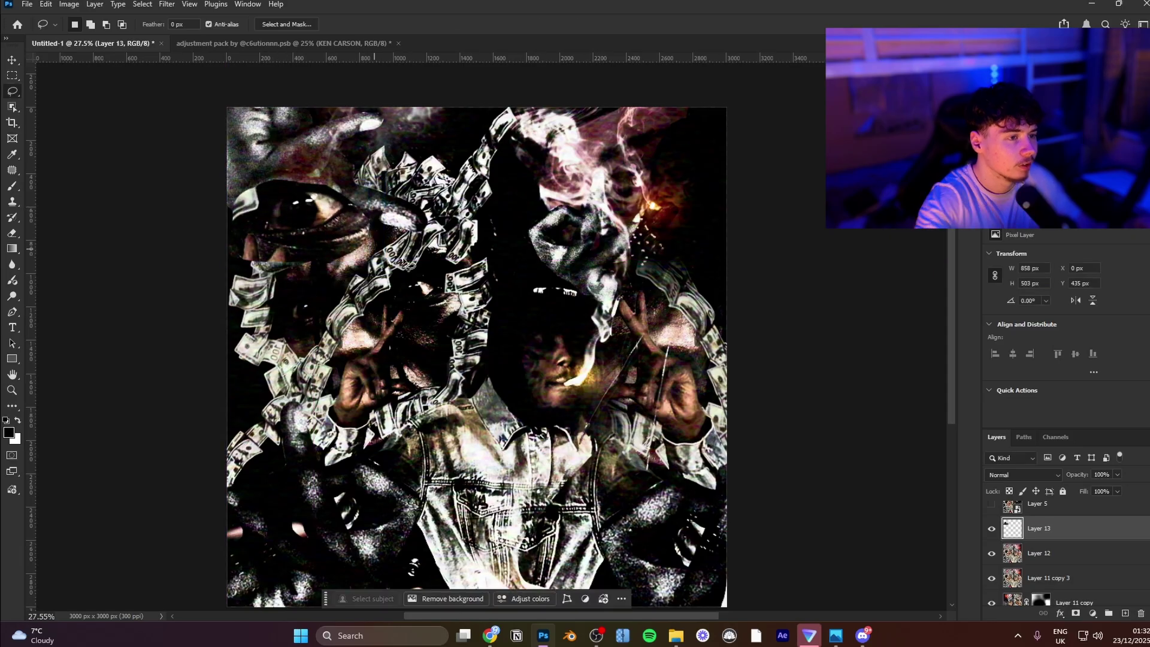
Step: Try the Dissolve and Linear Light blend modes on the enlarged eye layer
click(1020, 474)
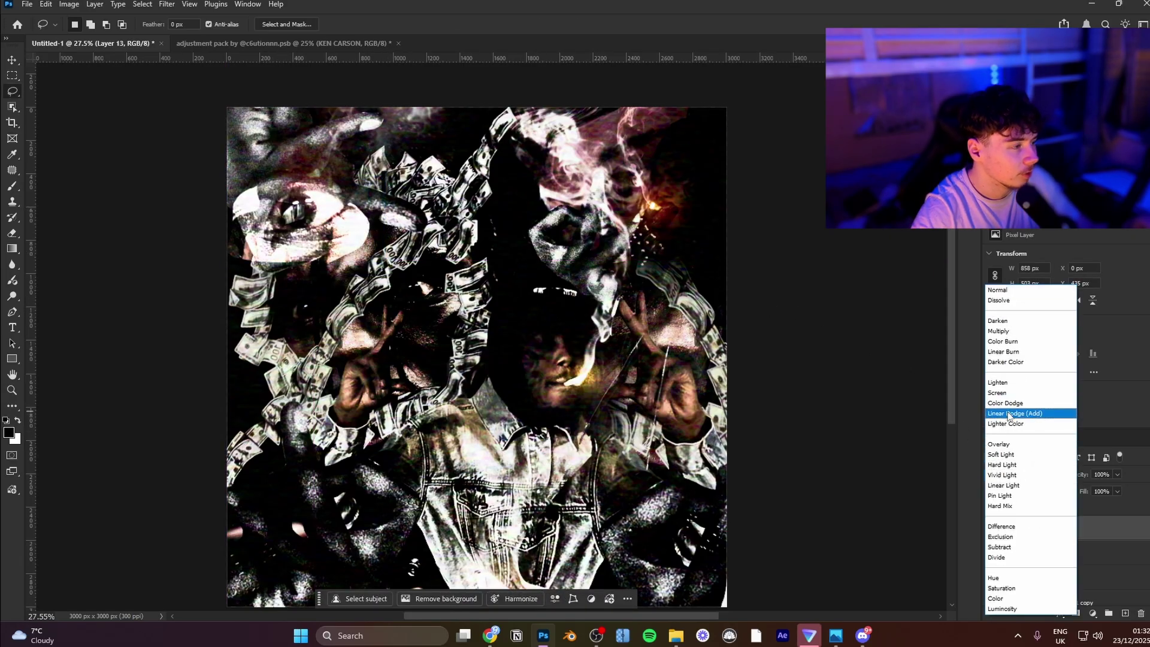
click(1006, 307)
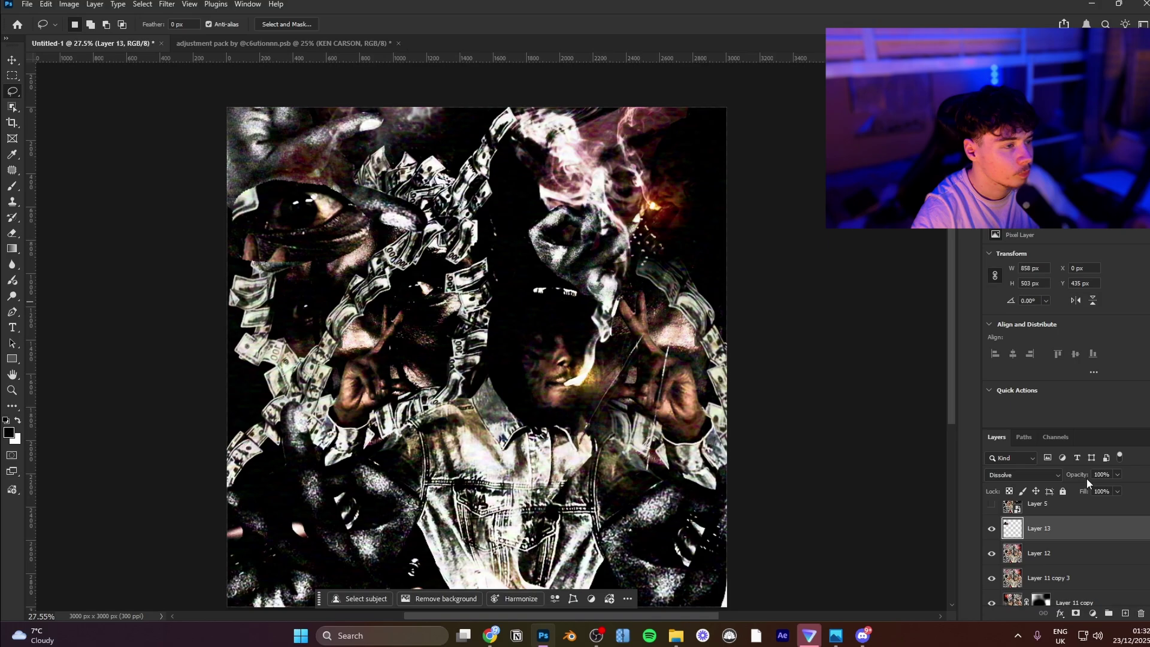
click(1043, 474)
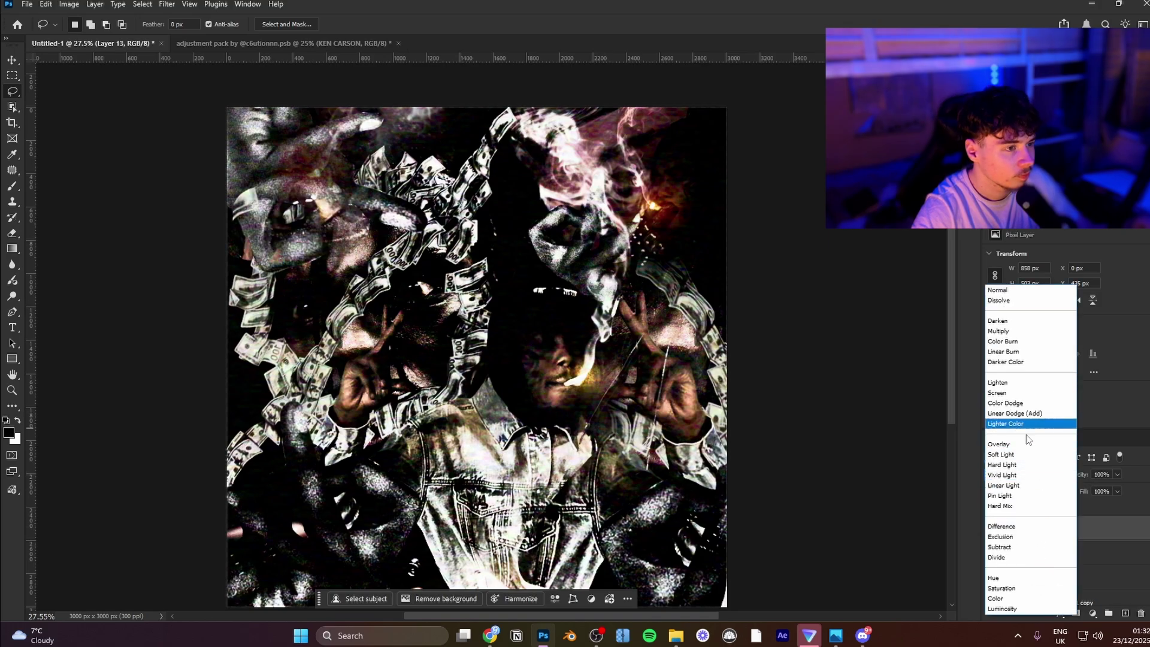
click(1021, 489)
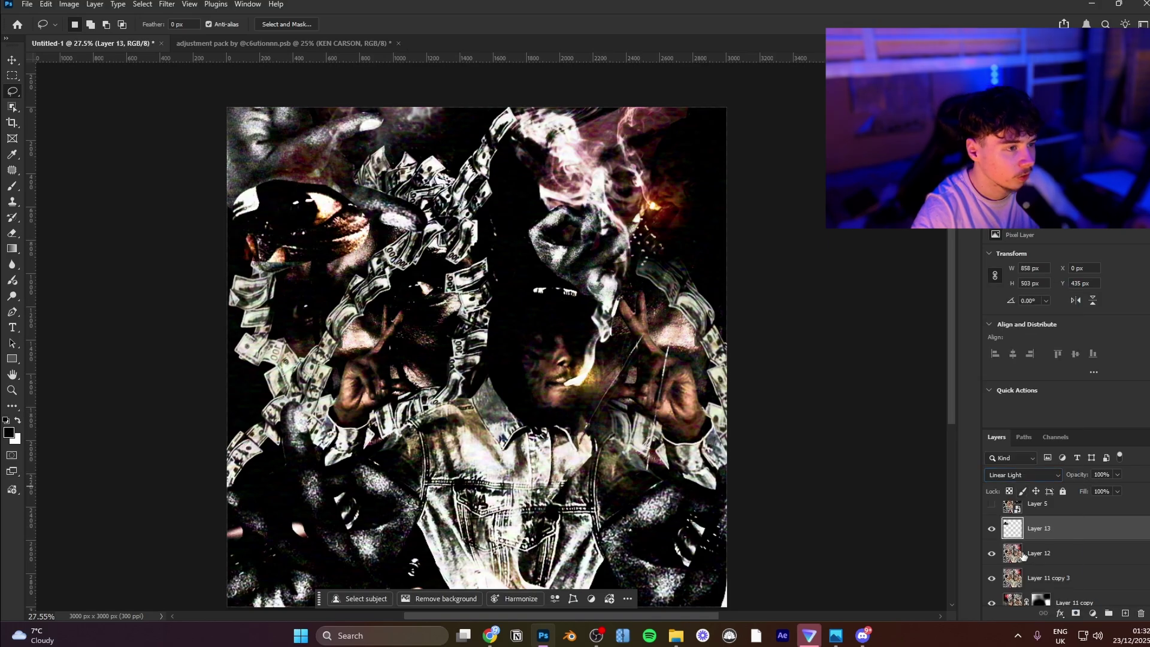
Step: Mask the edges of the eye layer with a soft black brush and set its blend mode to Normal
click(1075, 612)
key(b)
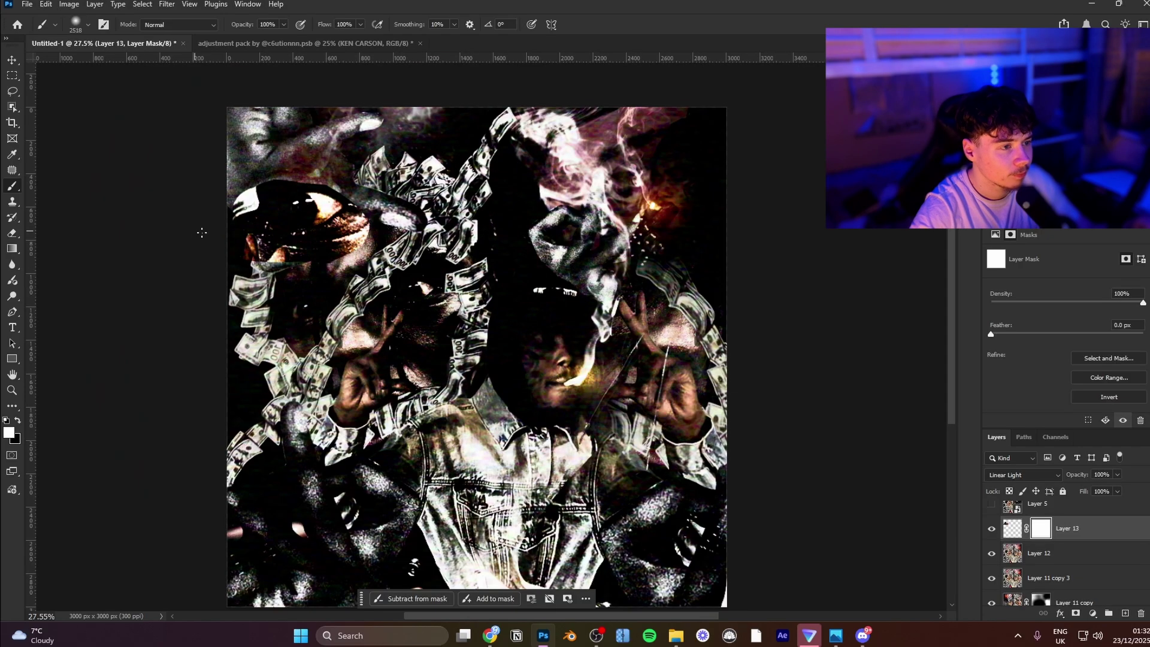
drag(300, 256, 346, 265)
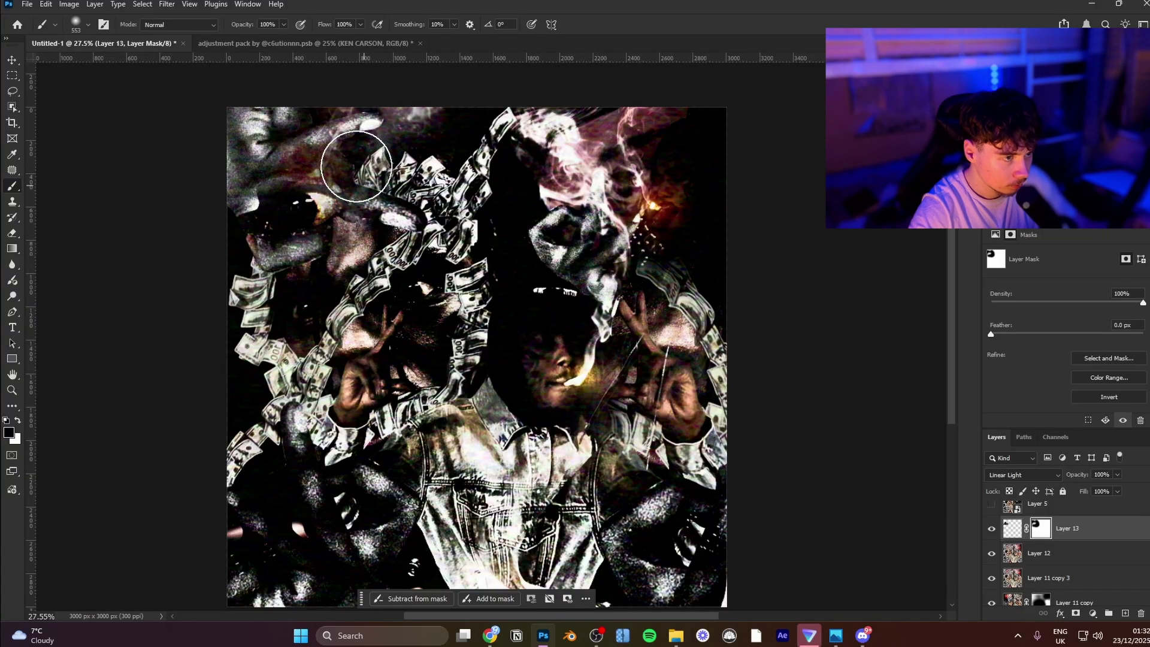
click(1009, 460)
click(1009, 460)
click(1012, 474)
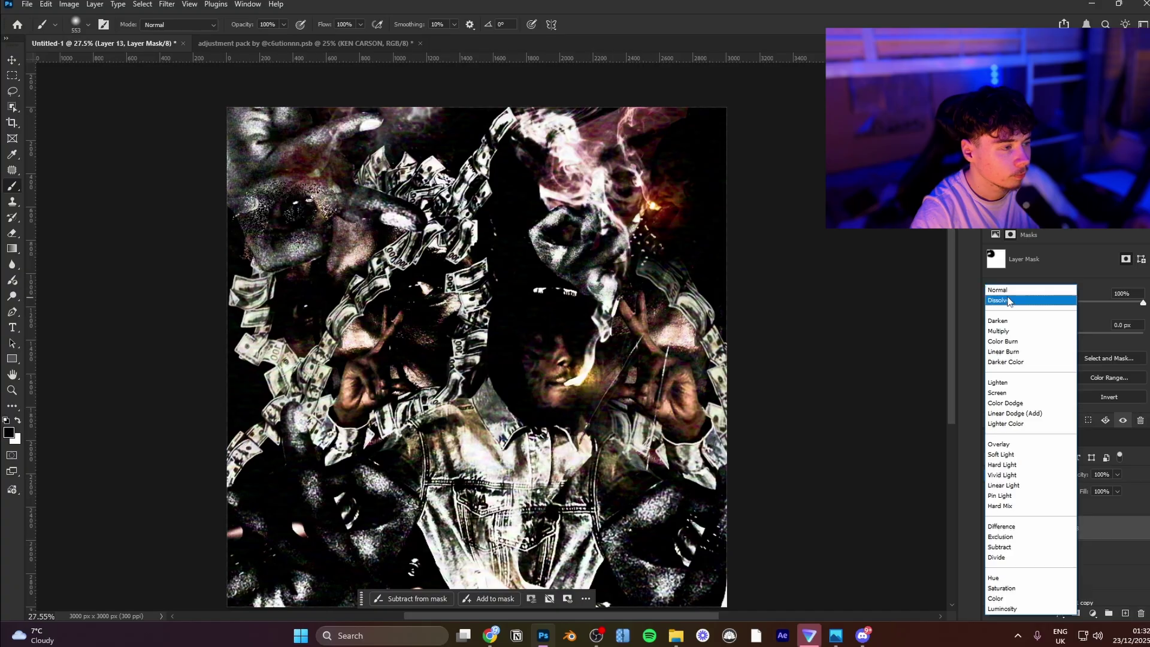
click(1009, 293)
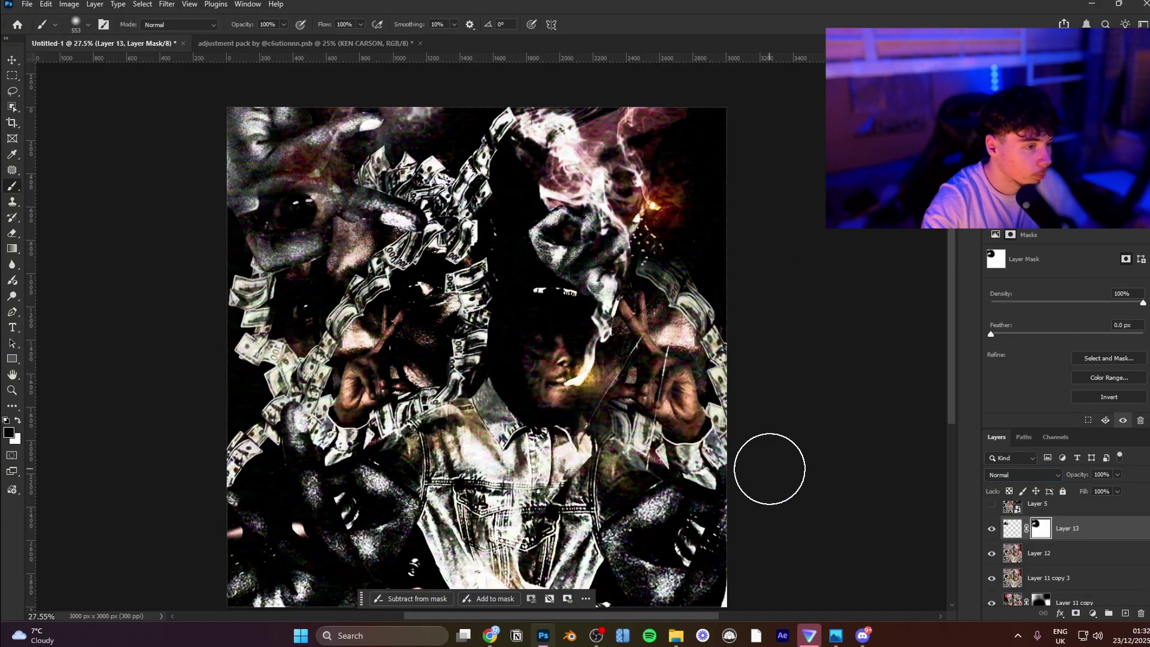
Step: Merge copies of Layers 12 and 13, and stamp the canvas to a new layer flipped horizontally and enlarged to about 4356 px
click(1054, 554)
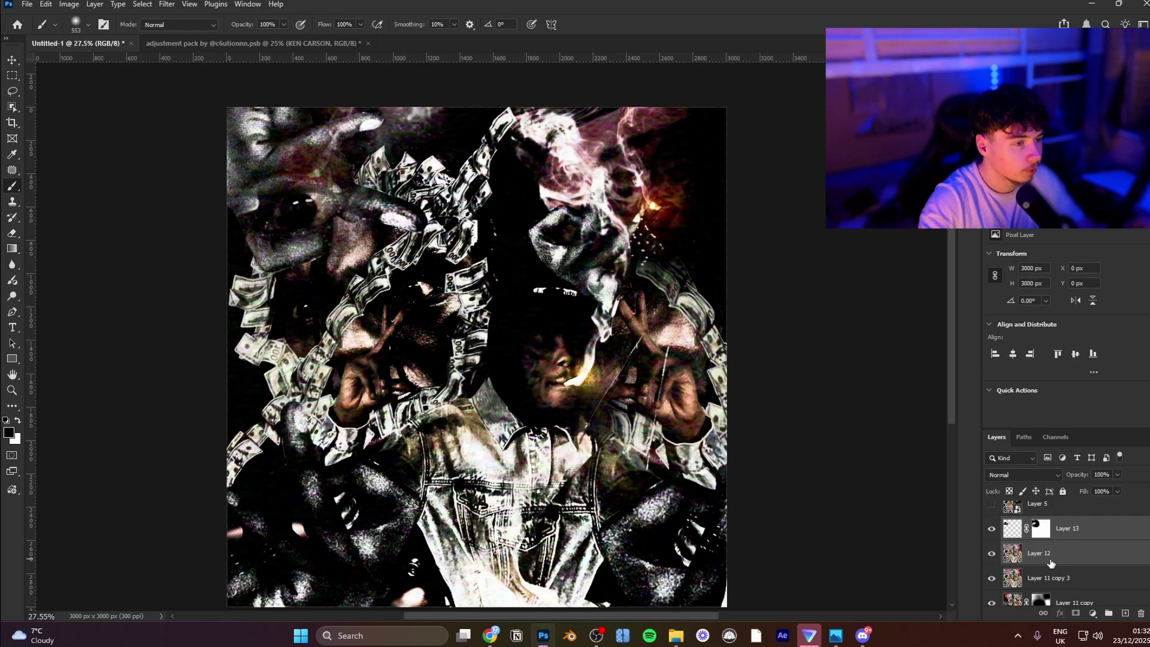
key(ctrl+alt+shift+e)
key(ctrl+t)
right_click(550, 293)
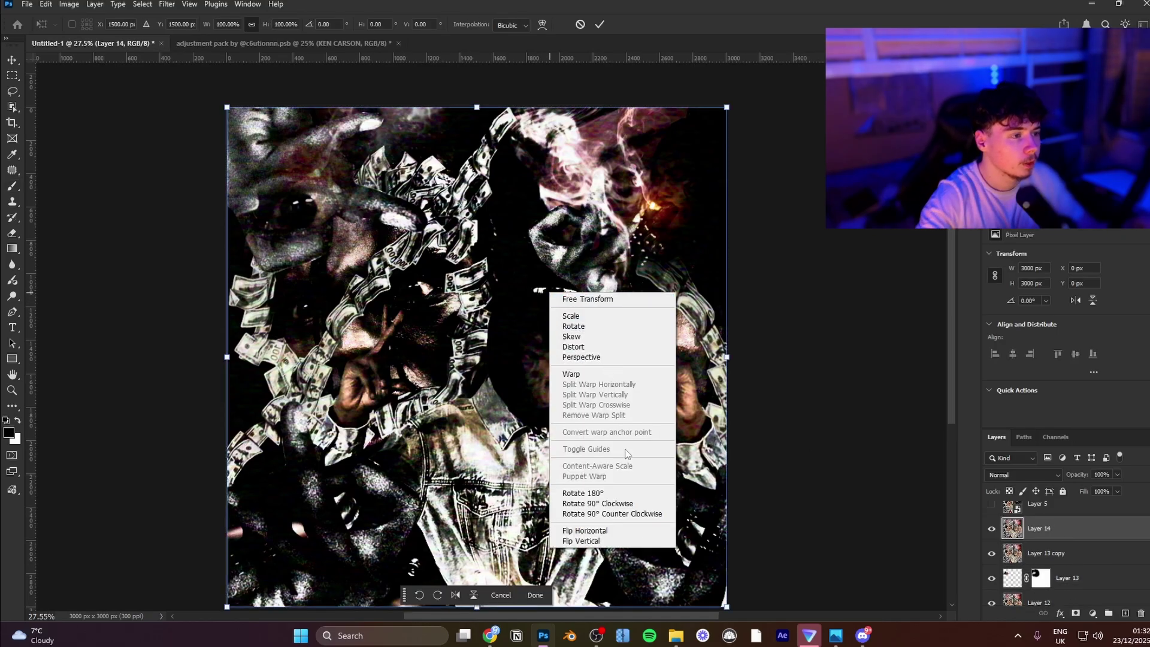
click(630, 533)
drag(728, 367, 601, 374)
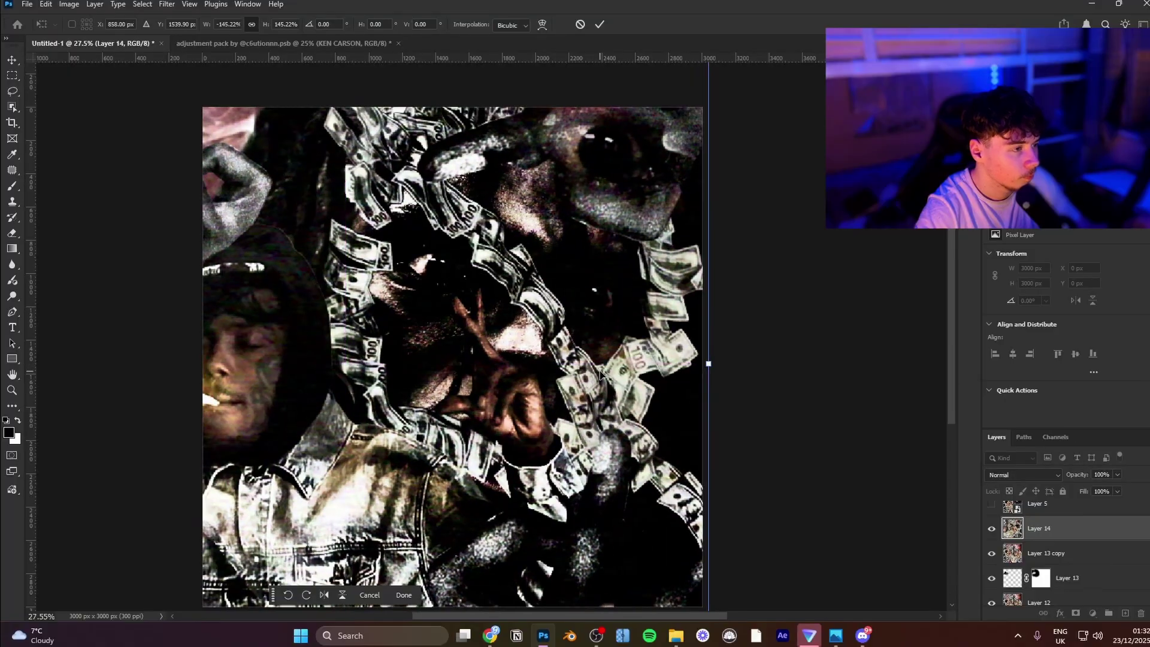
key(Return)
Step: Blend Layer 14 as Hard Light and paint a layer mask that hides most of it over the faces and outer areas
click(1020, 475)
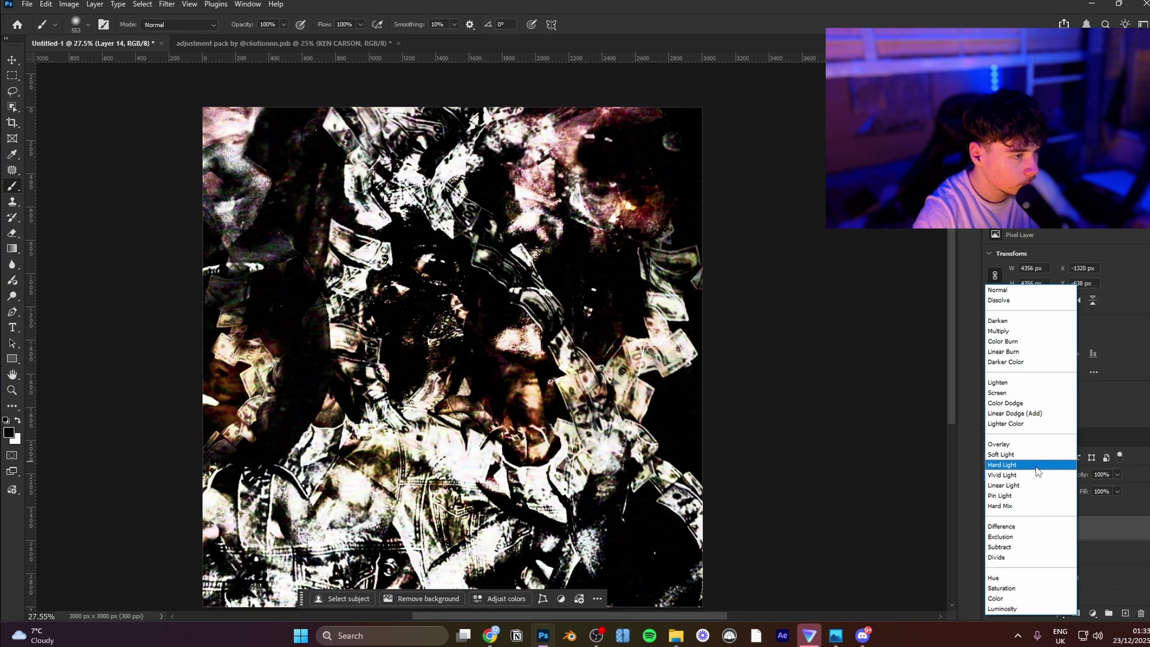
click(1037, 465)
click(1075, 613)
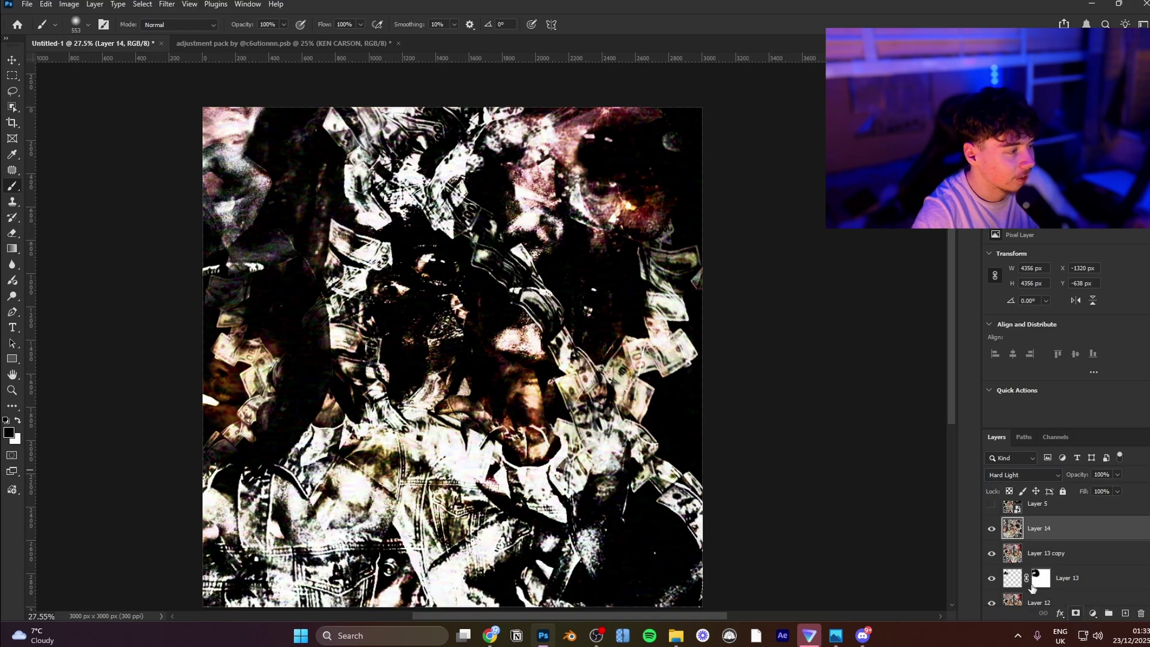
mouse_move(621, 423)
mouse_down()
mouse_move(631, 334)
mouse_move(587, 488)
mouse_move(185, 482)
mouse_move(185, 174)
mouse_move(264, 257)
mouse_move(318, 272)
mouse_move(295, 403)
mouse_move(238, 240)
mouse_up()
mouse_move(276, 299)
mouse_down()
mouse_move(326, 289)
mouse_move(297, 346)
mouse_move(335, 360)
mouse_move(397, 301)
mouse_move(429, 314)
mouse_up()
mouse_move(652, 214)
mouse_down()
mouse_move(513, 128)
mouse_move(781, 366)
mouse_up()
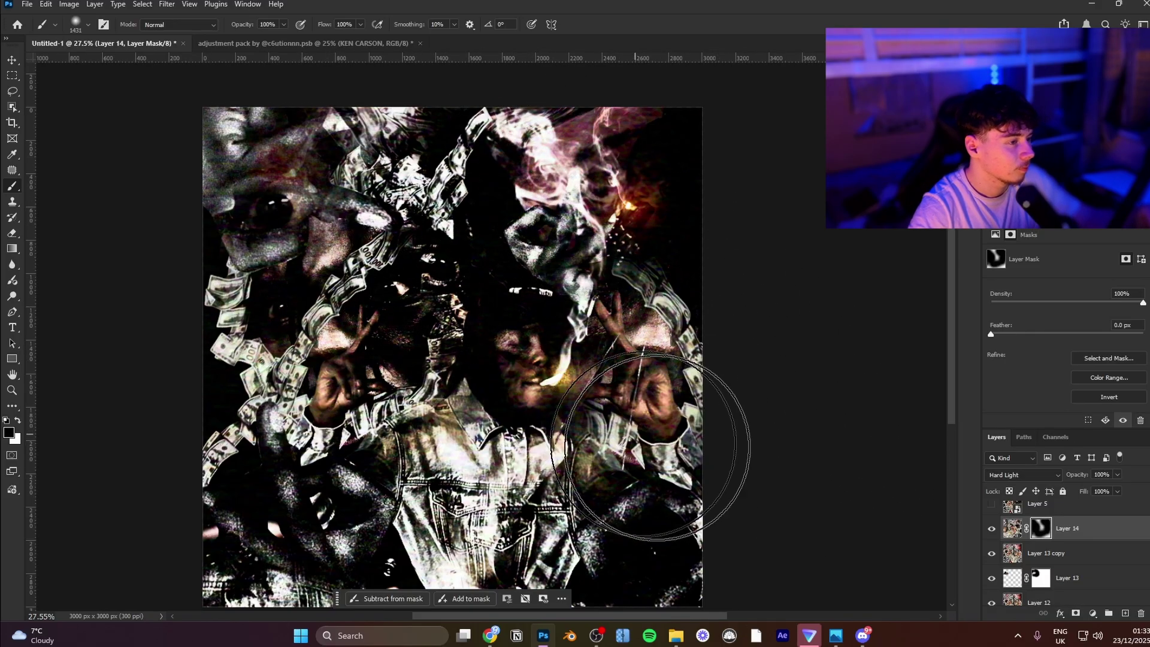
Step: Duplicate and merge Layer 14 with Layer 13 copy, and stamp the whole canvas to a new layer
shift+click(1075, 557)
key(ctrl+e)
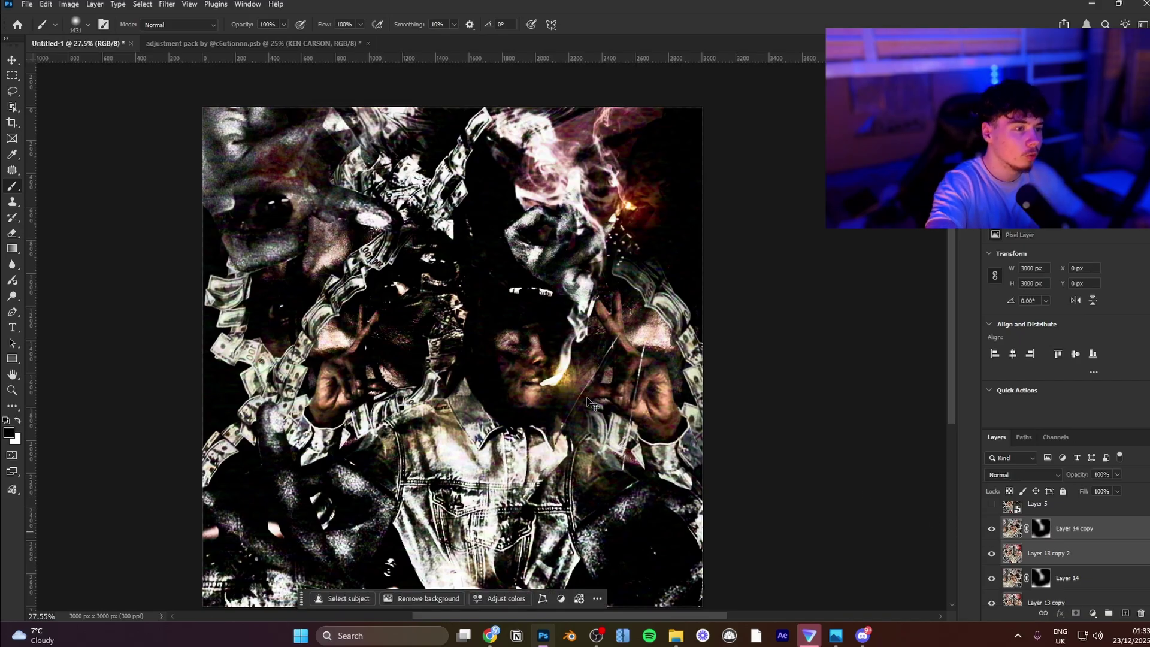
key(ctrl+shift+alt+e)
Step: Flip Layer 15 vertically, rotate it about -12.3° and enlarge it to about 147%
key(ctrl+t)
drag(568, 397, 546, 378)
right_click(546, 378)
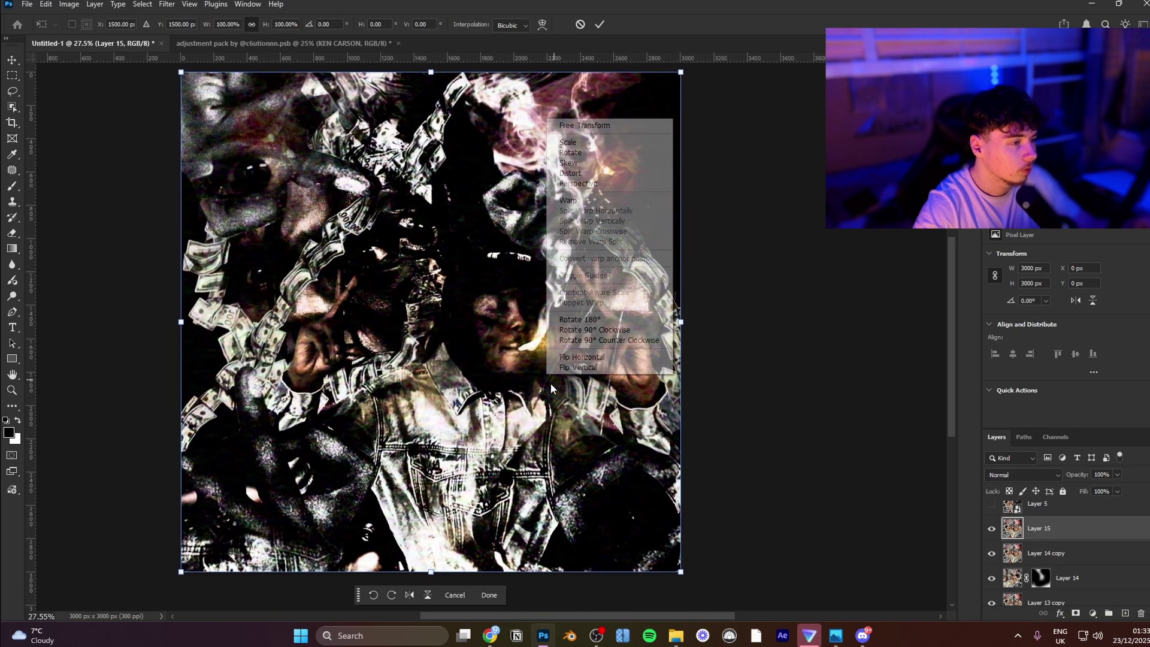
click(570, 367)
key(Return)
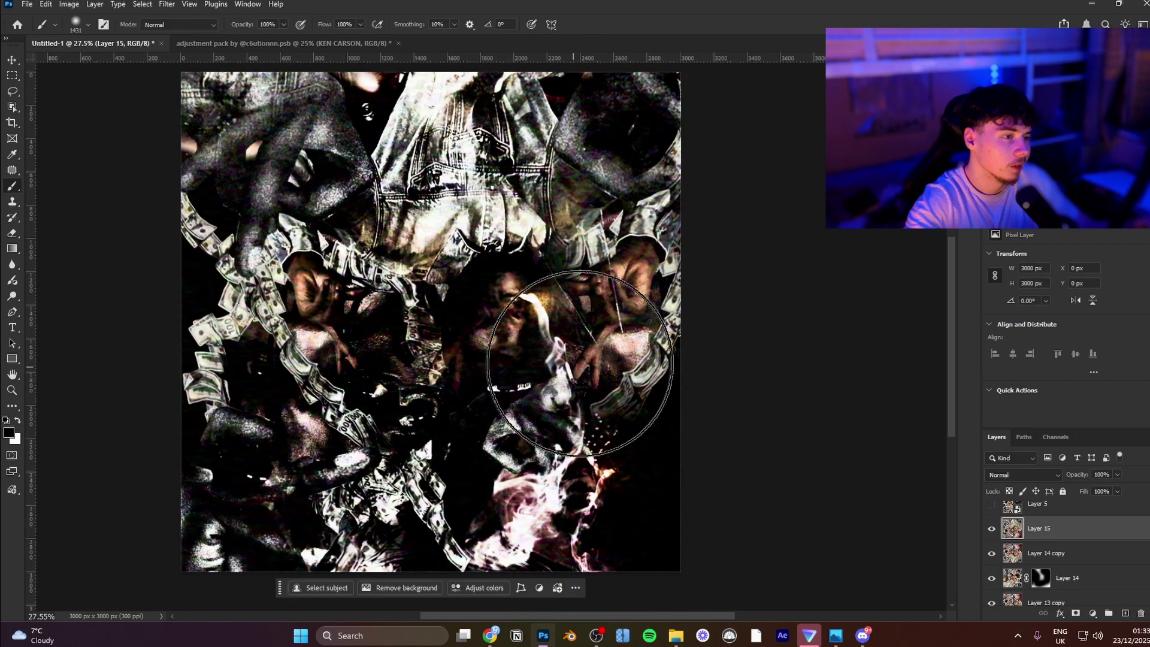
key(ctrl+t)
drag(764, 315, 758, 246)
drag(682, 298, 798, 274)
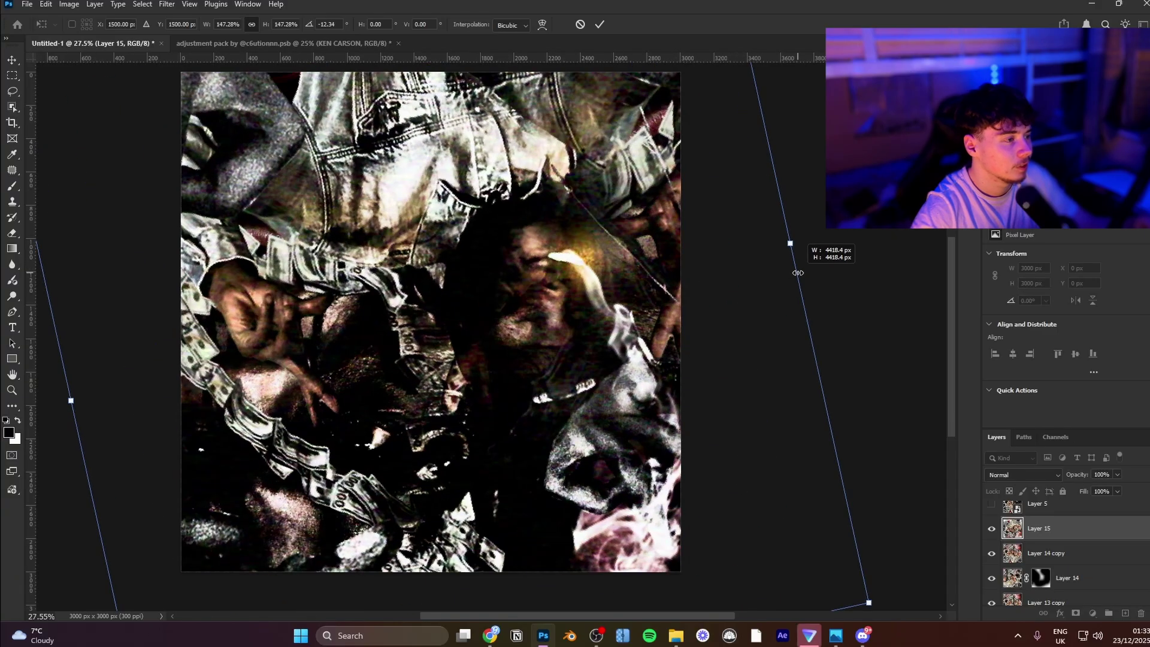
drag(708, 305, 661, 232)
key(Return)
Step: Blend Layer 15 as Lighter Color and mask it so only its lower part shows
mouse_move(647, 452)
mouse_down()
mouse_move(672, 398)
mouse_move(640, 378)
mouse_up()
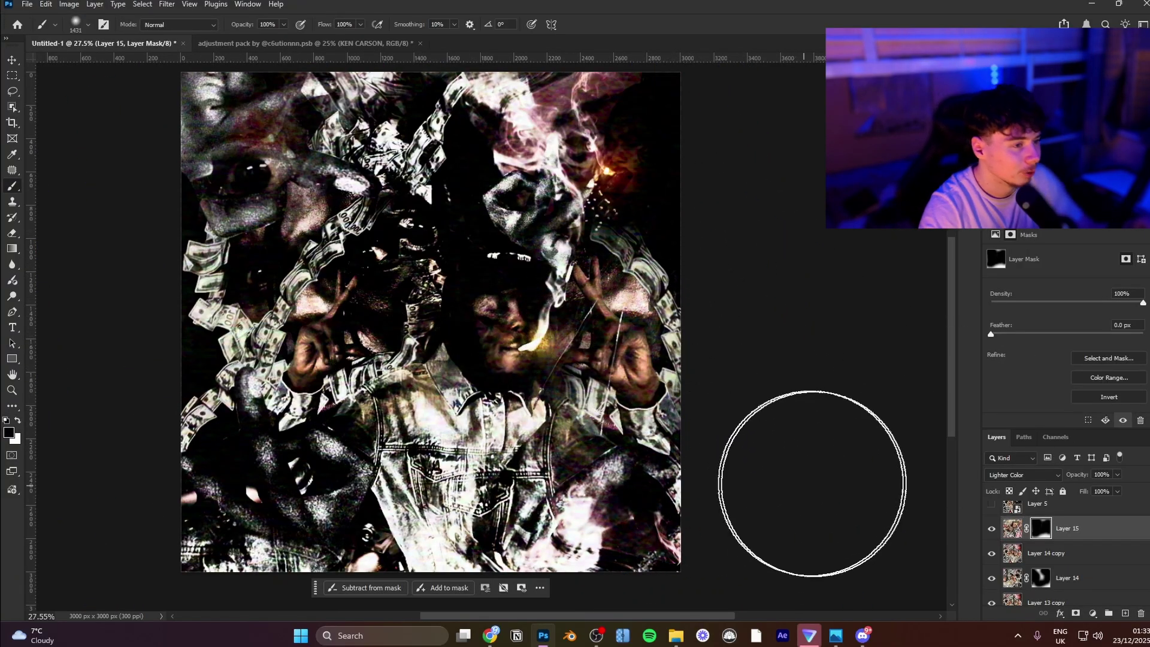
Step: Duplicate and merge Layer 15 with Layer 14 copy, and stamp the whole canvas to a new layer
scroll(1059, 561, up, 2)
click(1008, 535)
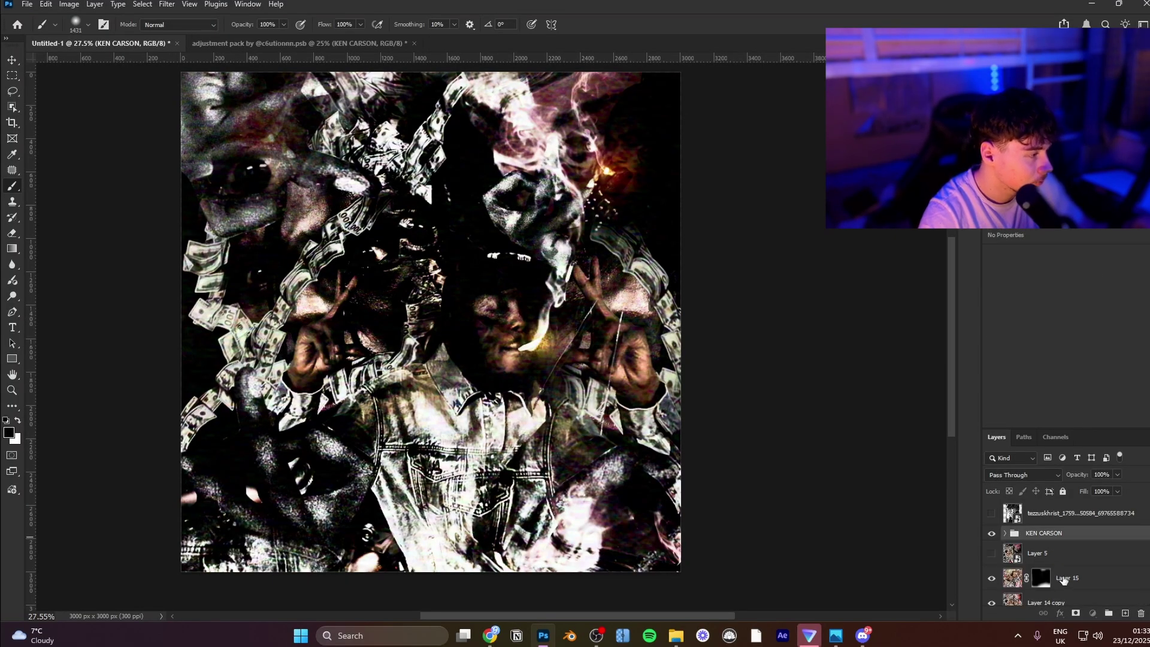
click(1060, 578)
scroll(1064, 560, down, 1)
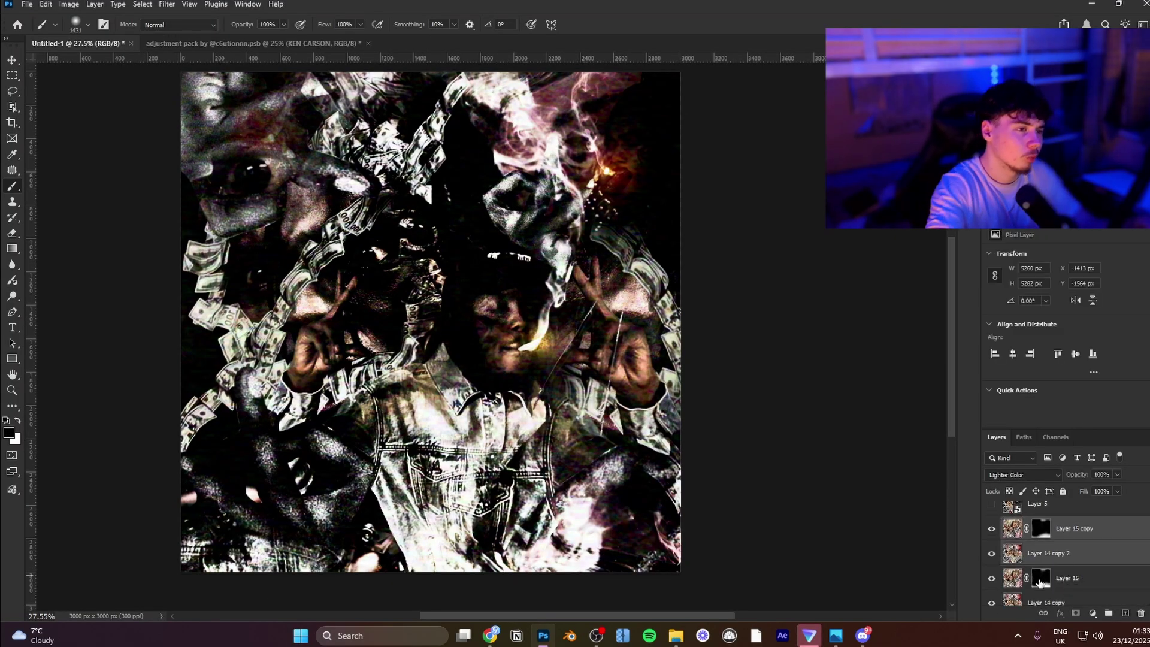
key(ctrl+e)
key(ctrl+shift+alt+e)
Step: Pixelate Layer 16 by shrinking it to about 4.4% and scaling it back up to 3000 px wide
key(ctrl+t)
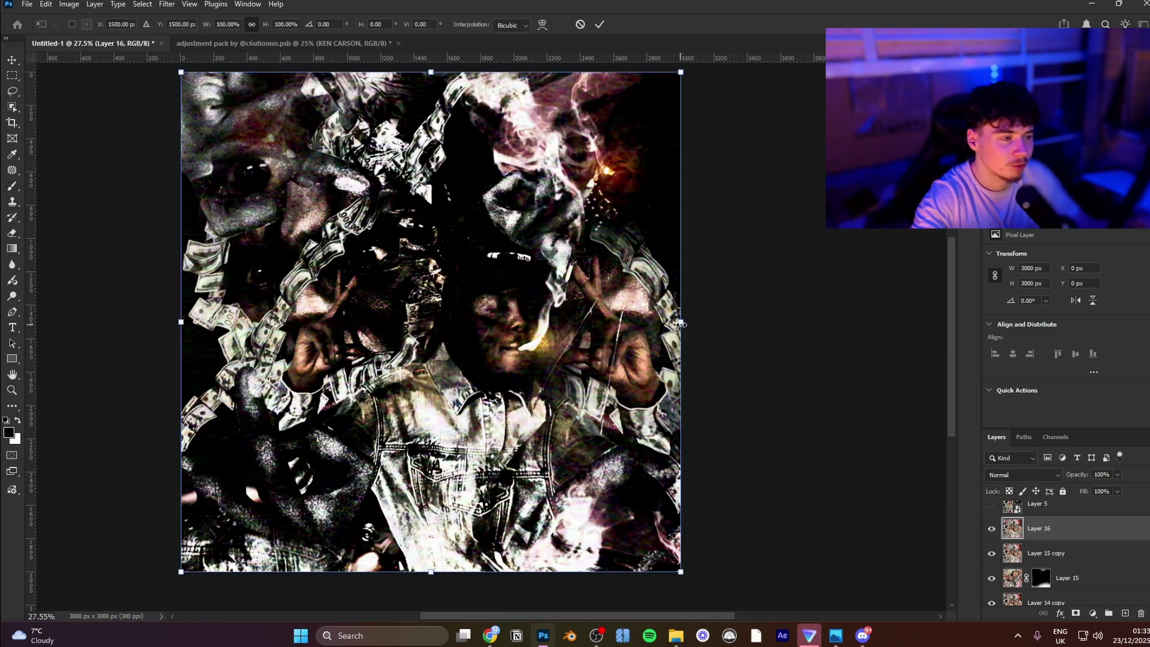
drag(681, 324, 442, 322)
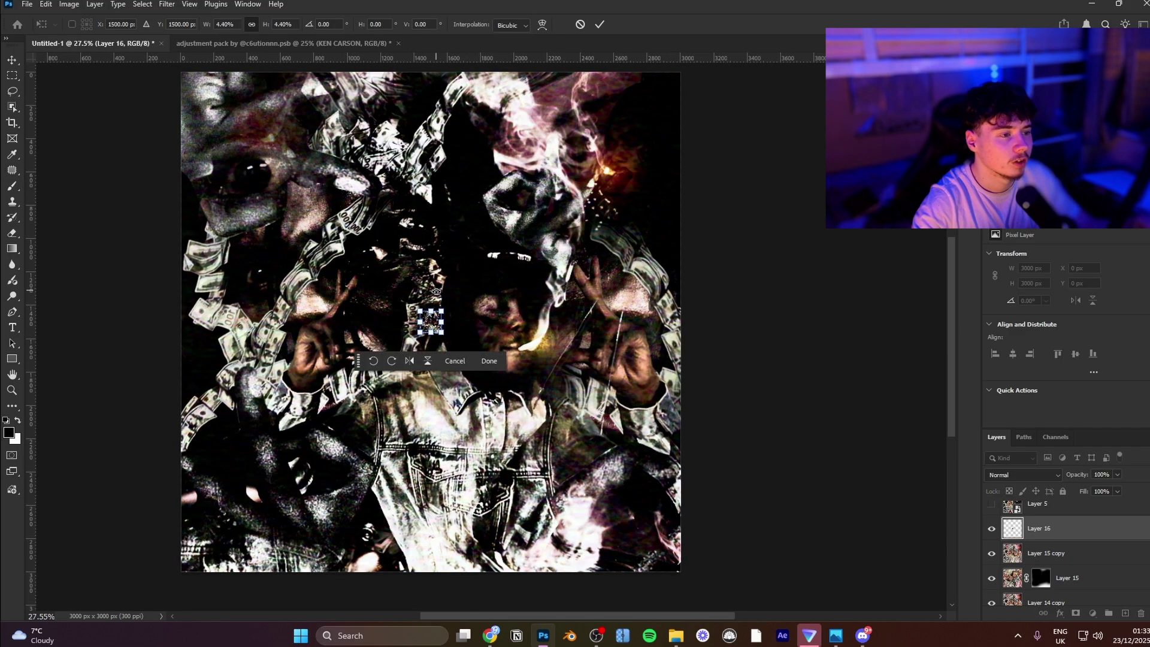
key(Return)
key(ctrl+t)
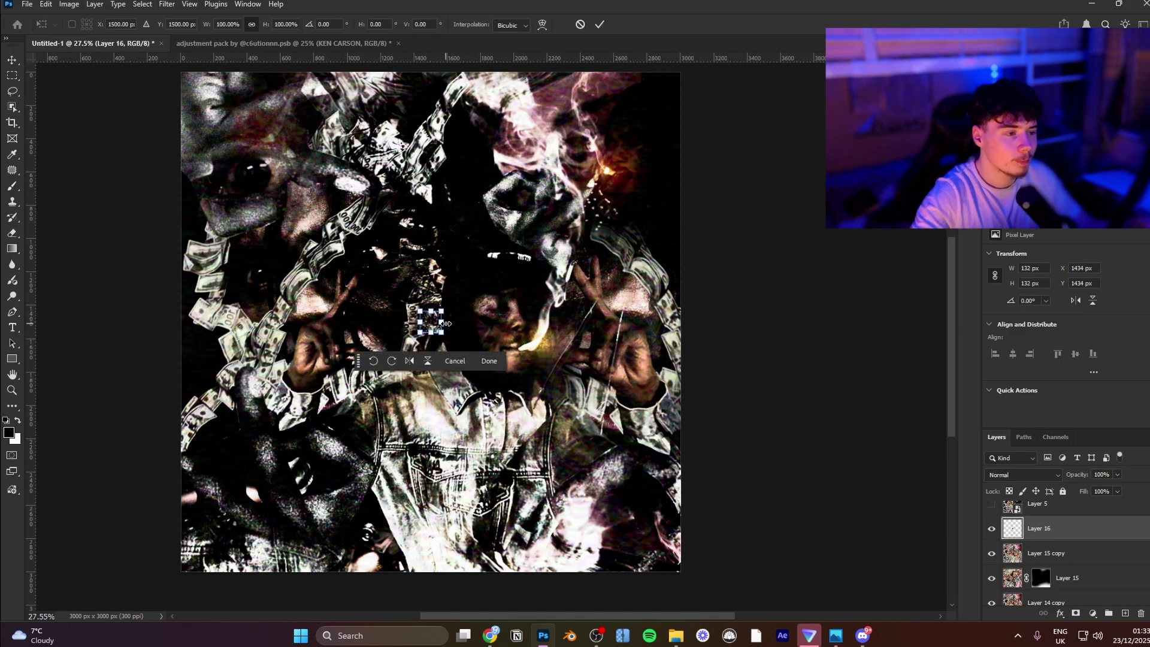
drag(446, 324, 679, 367)
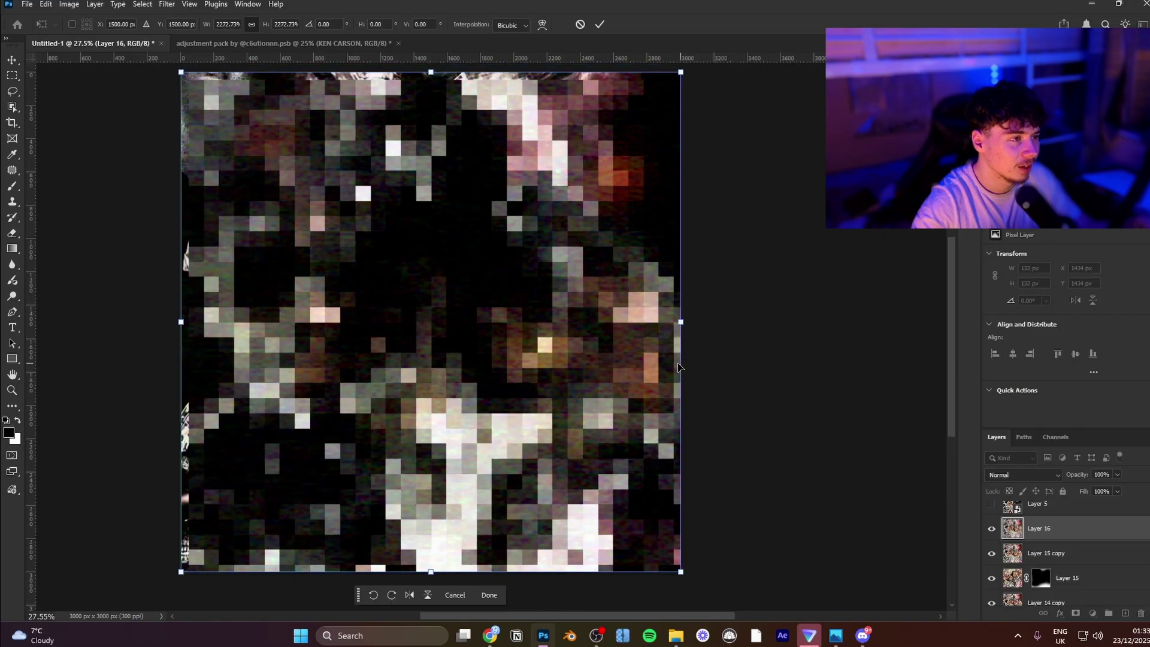
key(Return)
key(b)
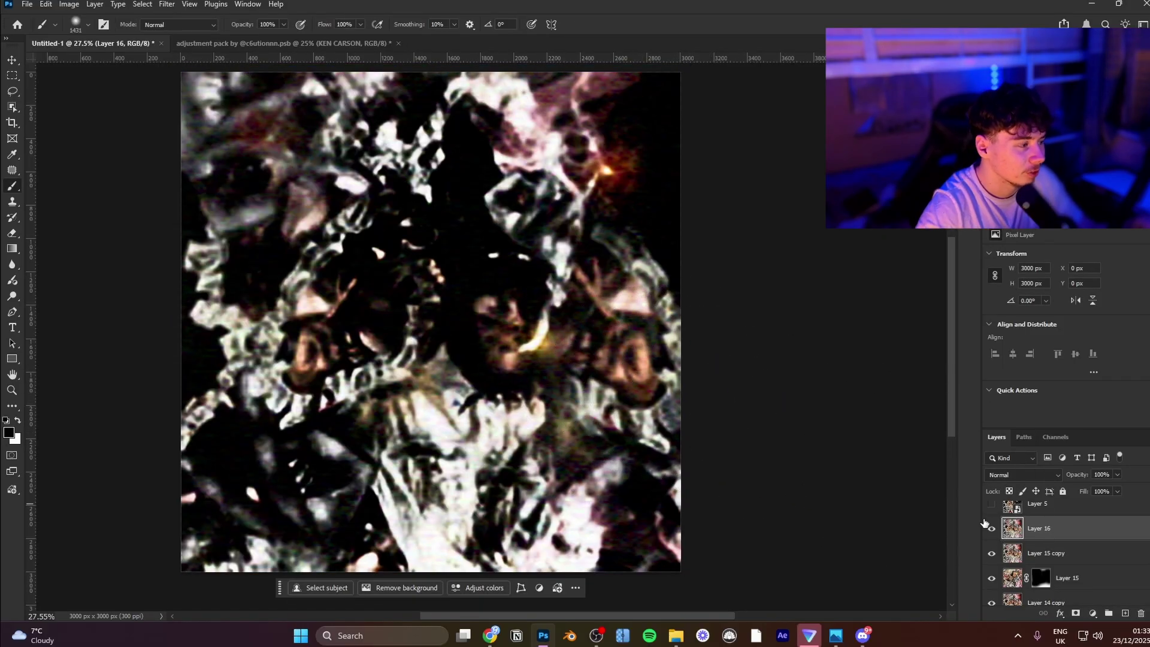
Step: Hide Layer 16, stamp the visible canvas to a new layer, then shrink it and scale it back up to 3000 px wide
click(991, 527)
key(ctrl+shift+alt+e)
key(ctrl+t)
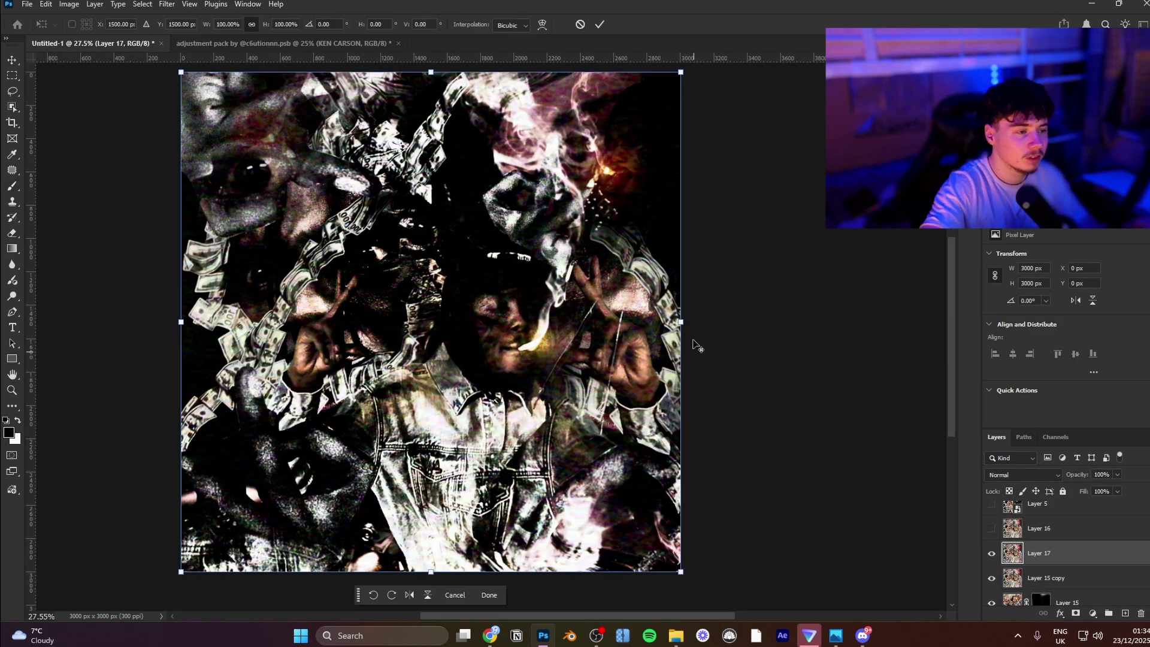
mouse_move(682, 324)
mouse_down()
mouse_move(462, 306)
mouse_move(681, 324)
mouse_up()
key(Return)
key(ctrl+t)
key(Return)
key(b)
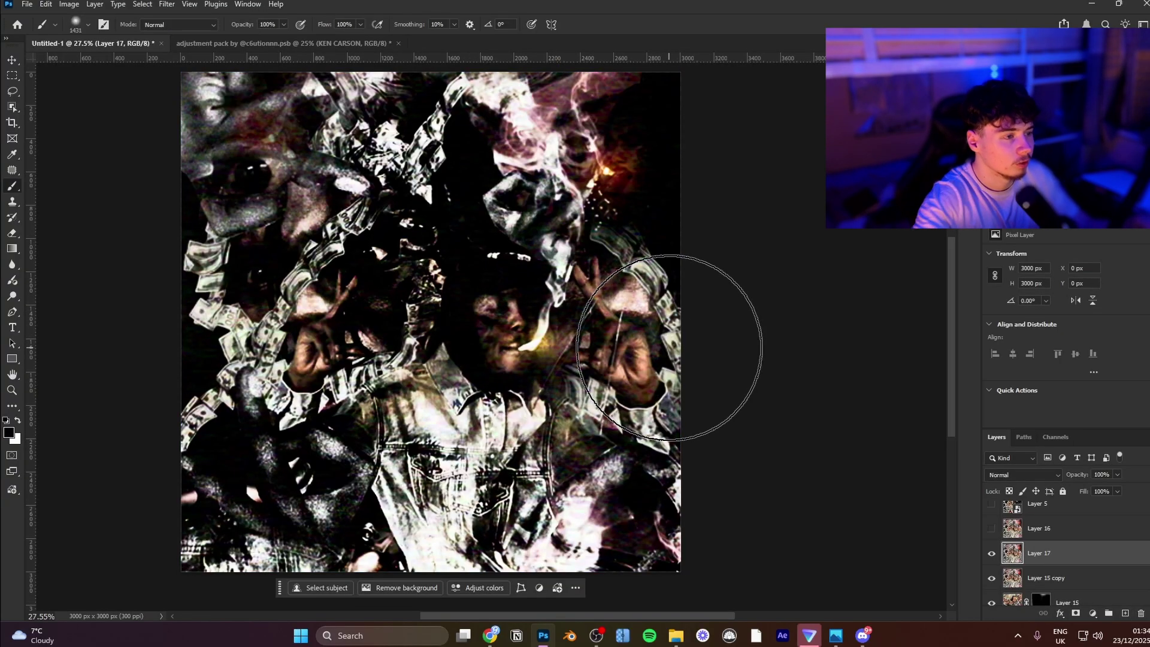
Step: Sharpen Layer 17 with Smart Sharpen at a 500% amount
click(166, 4)
mouse_move(266, 280)
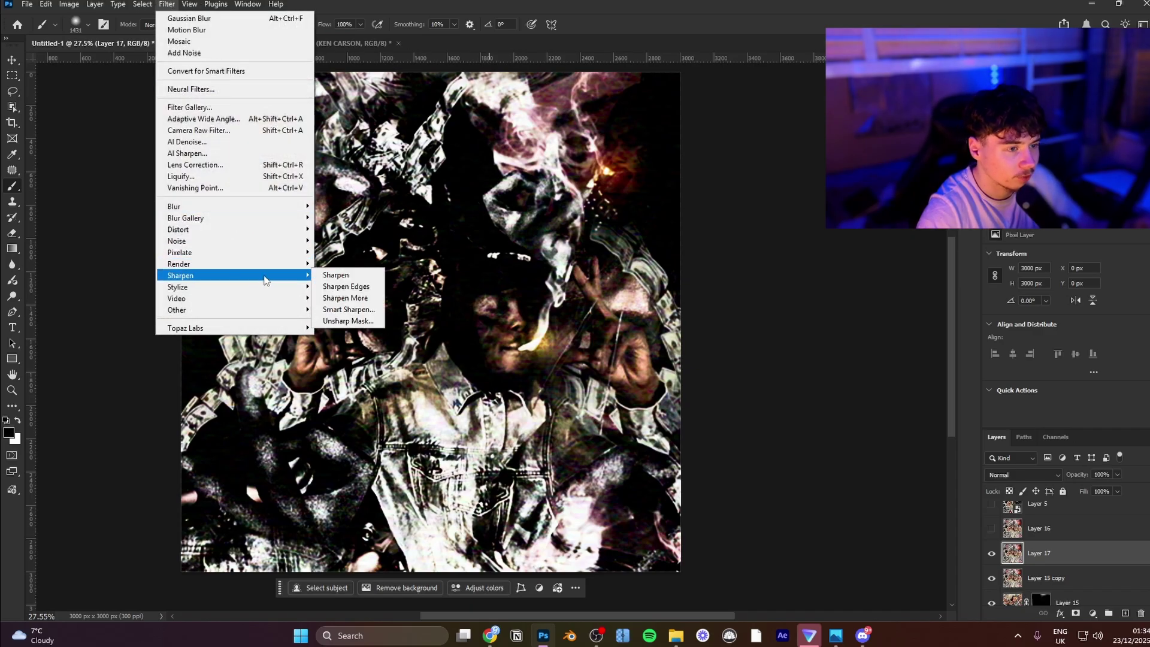
click(354, 309)
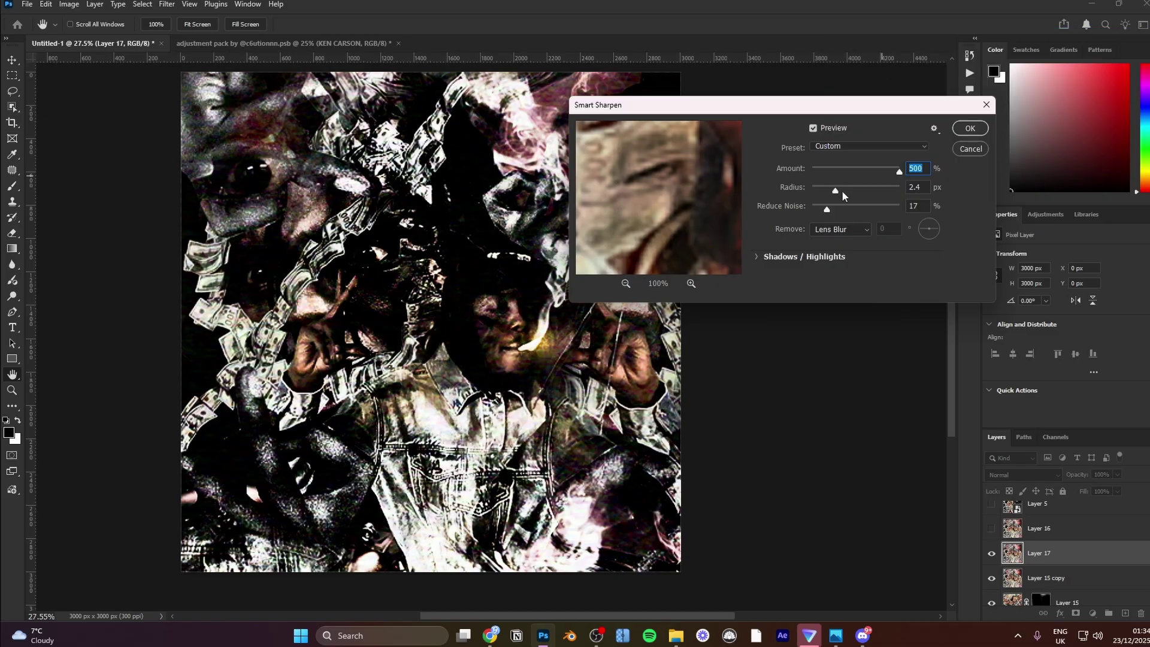
drag(838, 193, 884, 190)
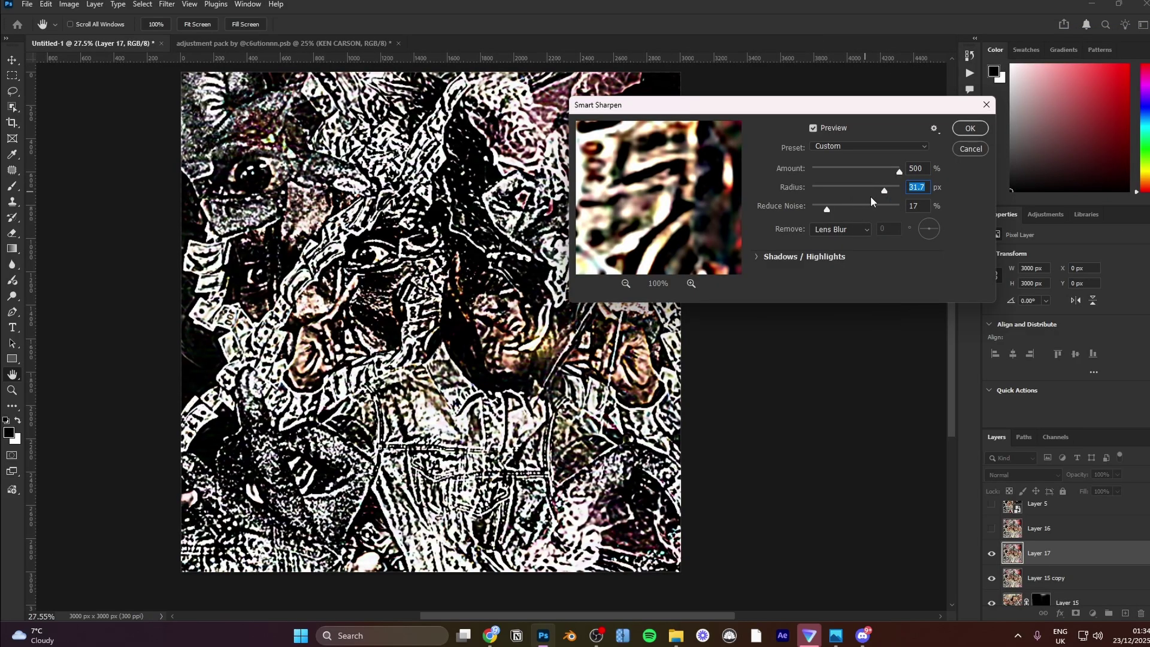
click(850, 189)
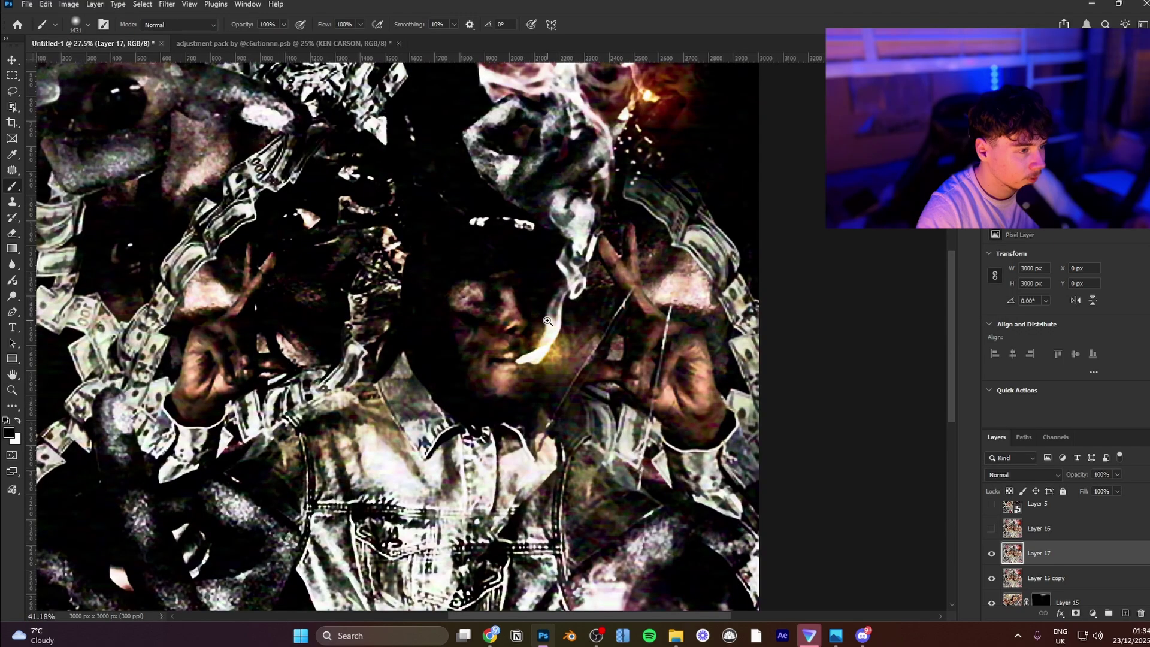
scroll(730, 373, up, 3)
scroll(730, 373, down, 3)
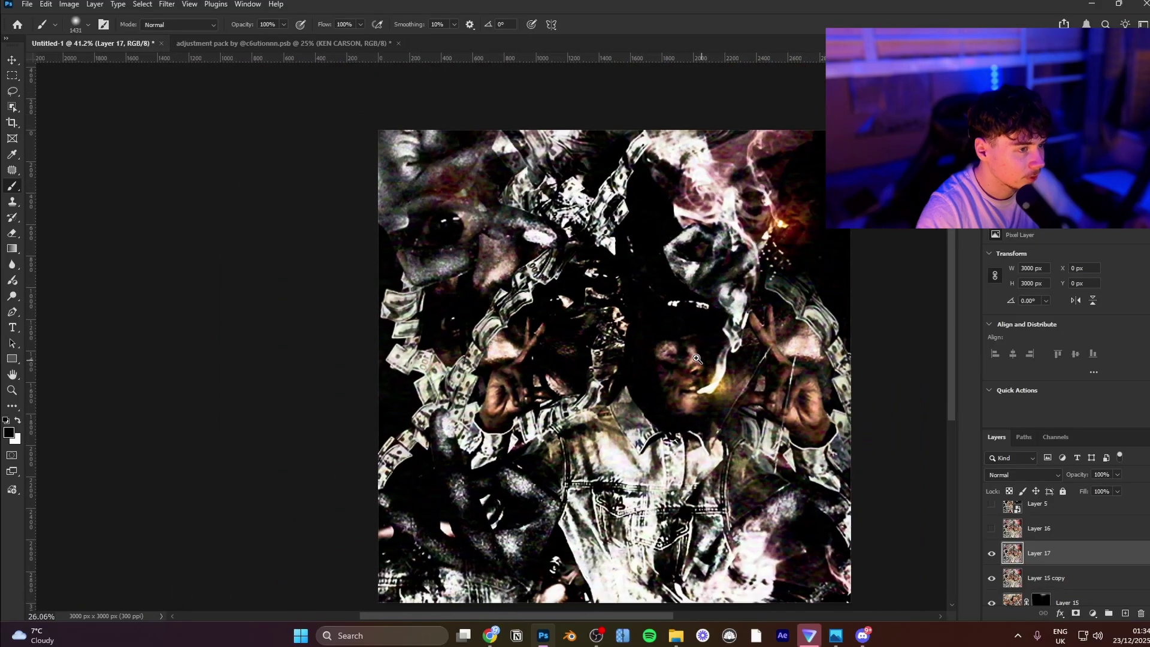
Step: Stamp the canvas above Layer 17 as Layer 18, rotate it about -2.6° and enlarge it to about 3462 px wide
key(v)
click(866, 367)
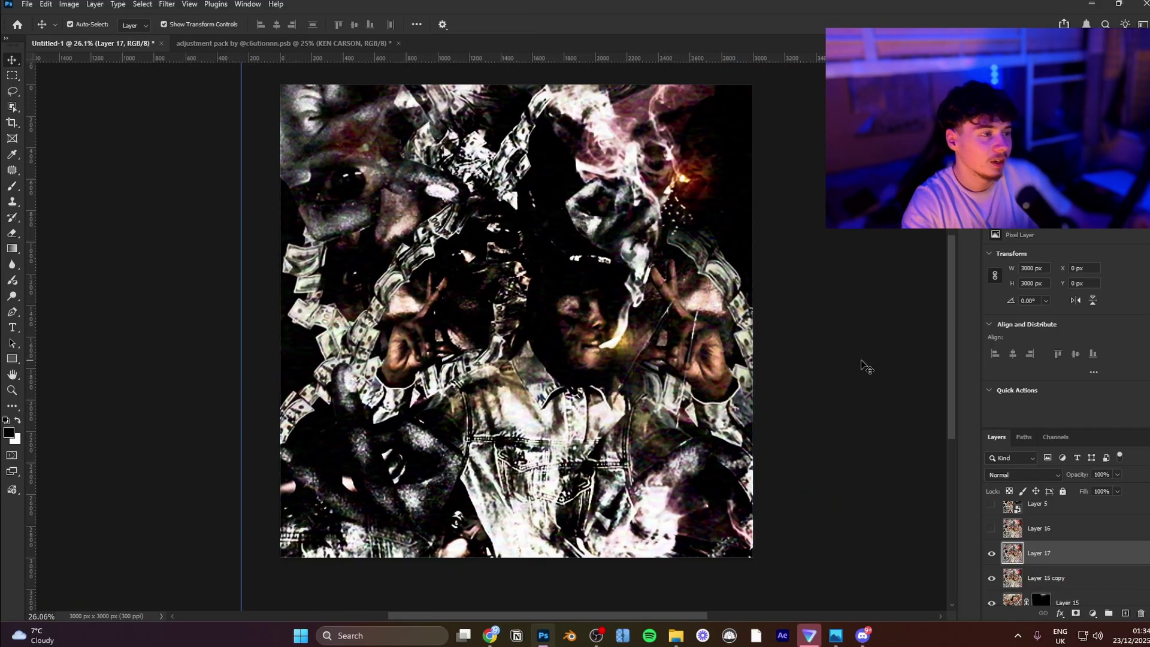
click(1038, 553)
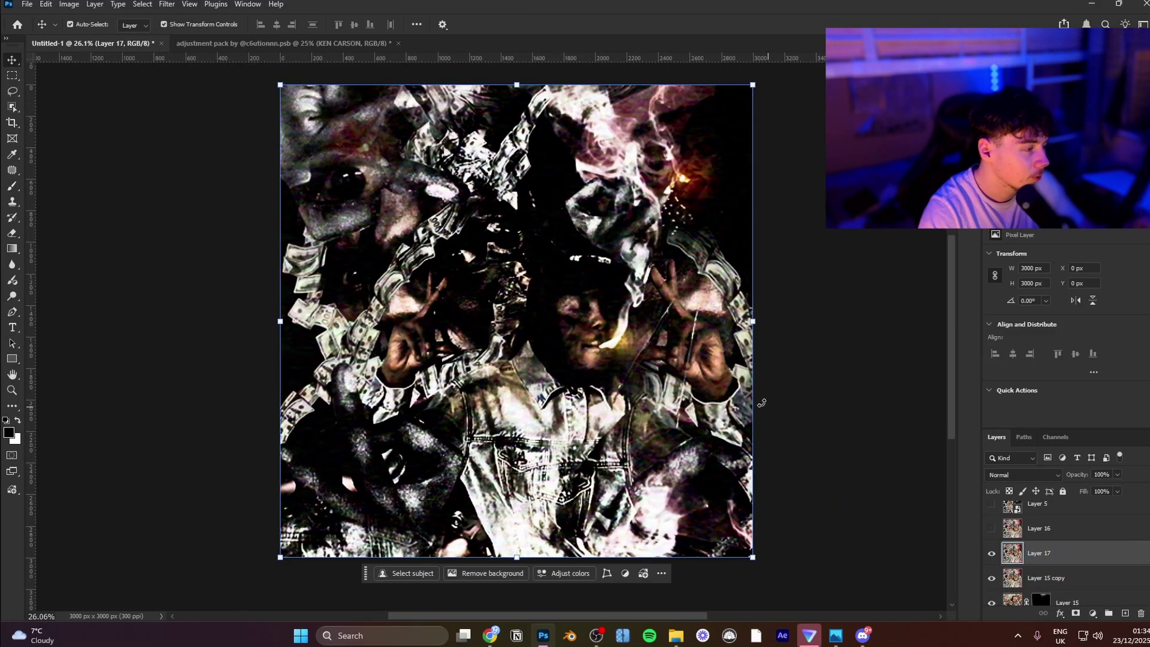
drag(762, 403, 698, 401)
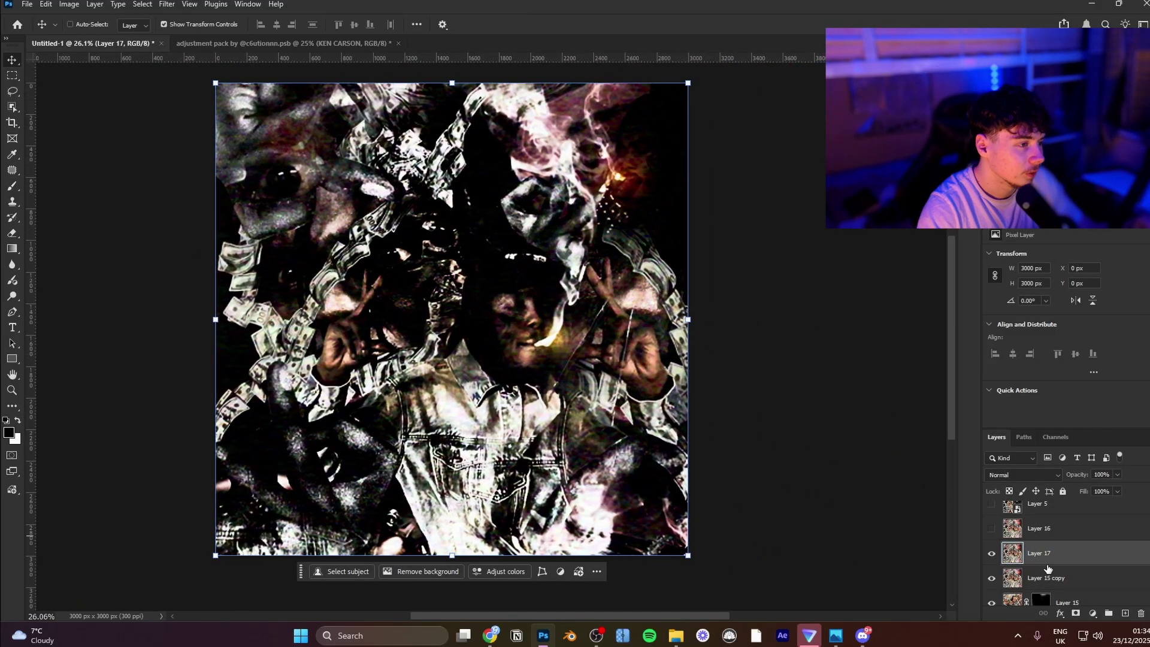
right_click(566, 326)
click(752, 286)
drag(743, 287, 746, 274)
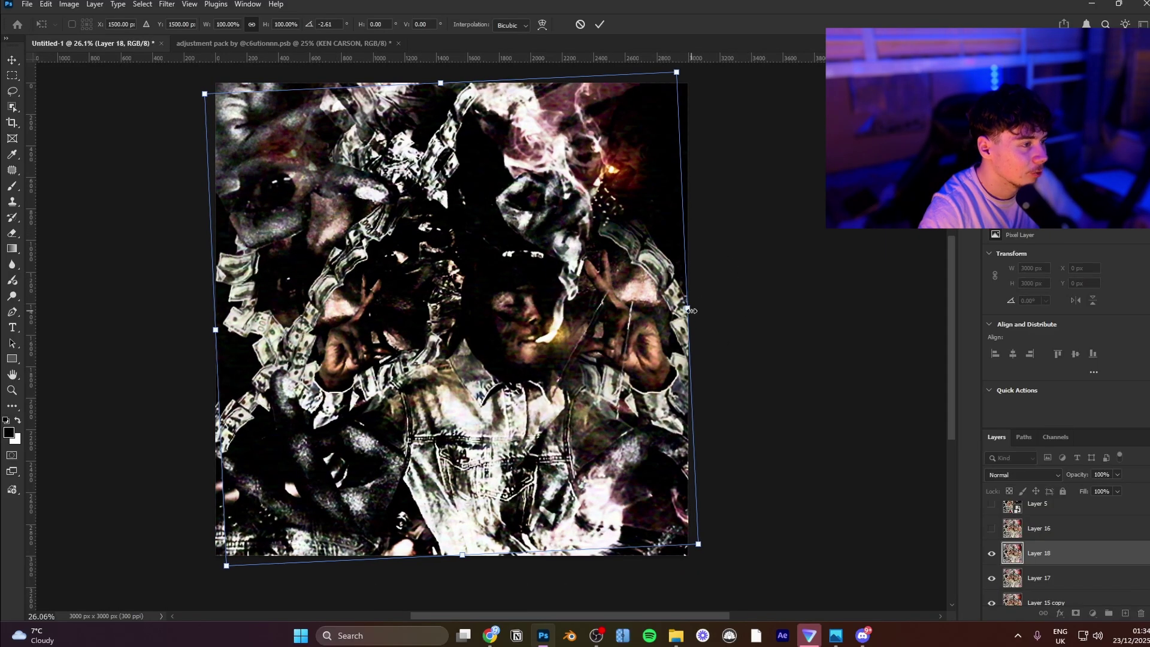
drag(690, 310, 716, 311)
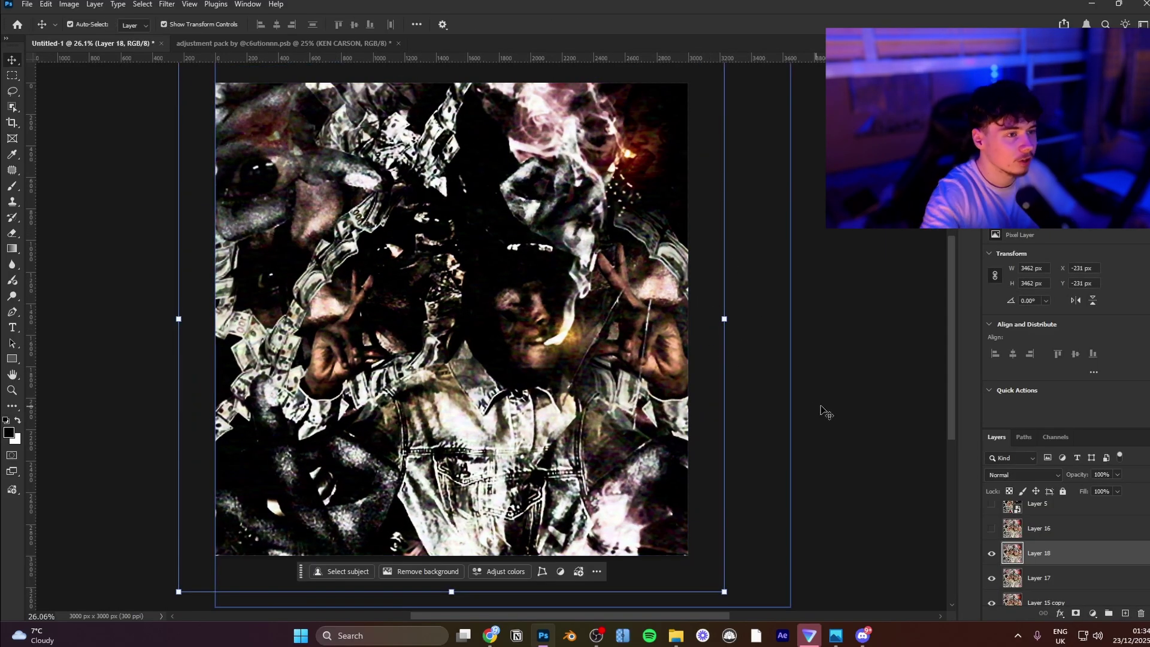
key(Return)
drag(605, 342, 611, 382)
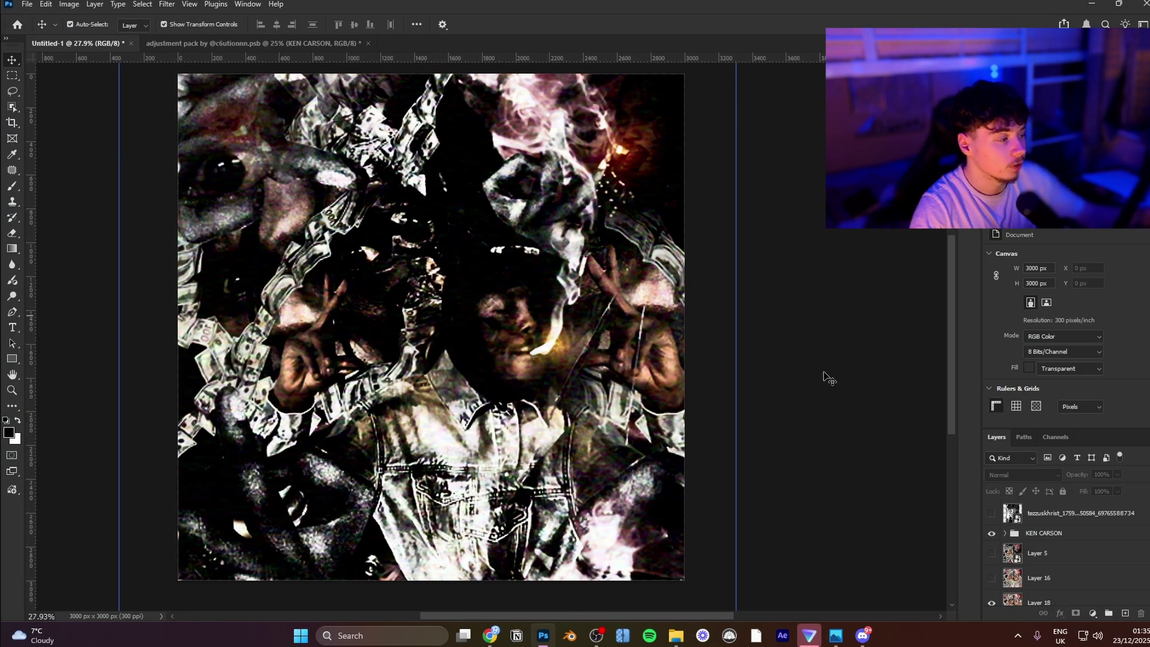
Step: Place the smiling portrait photo from the Downloads folder above the collage and enlarge it to about 64.25% so it covers the canvas
click(992, 533)
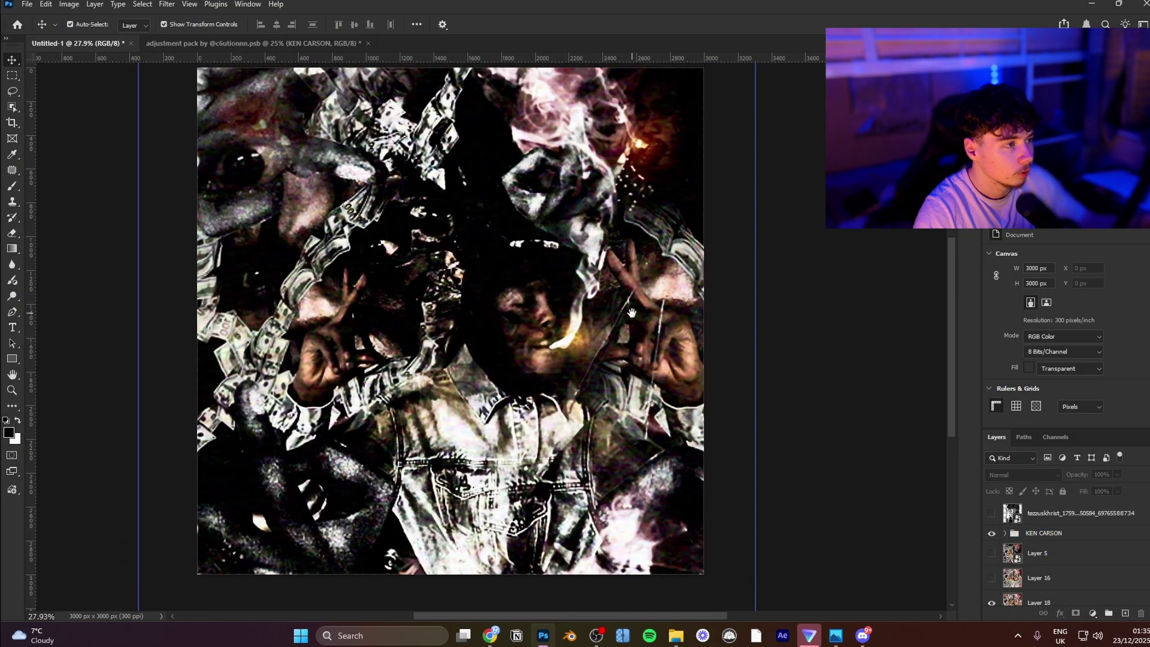
click(1031, 557)
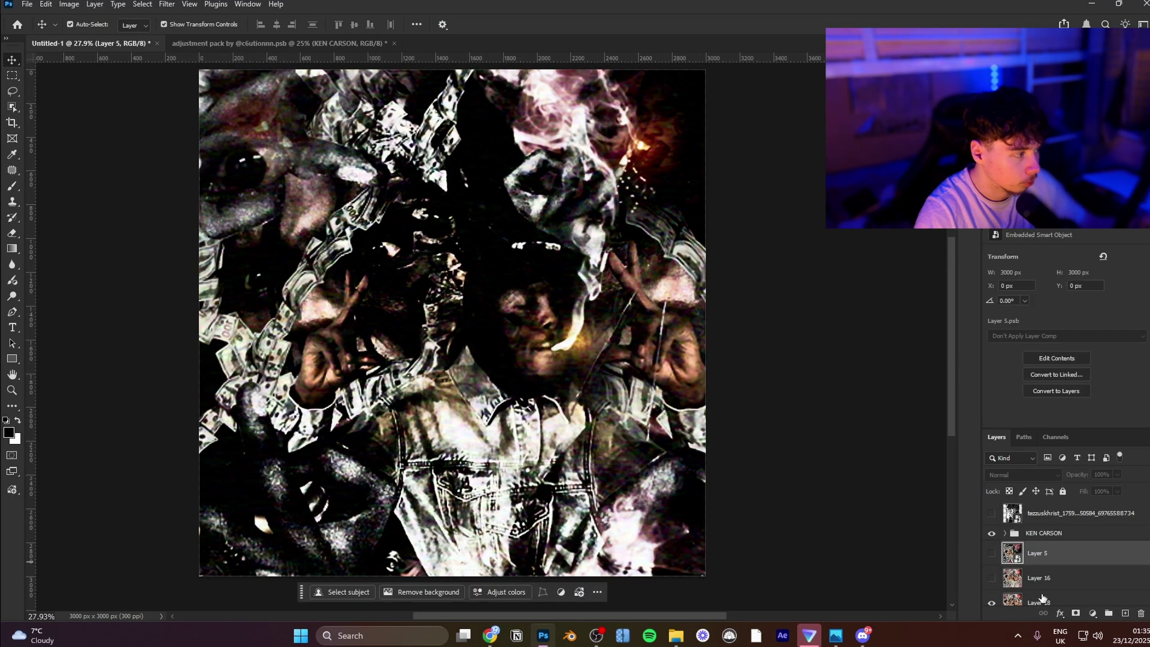
click(1024, 595)
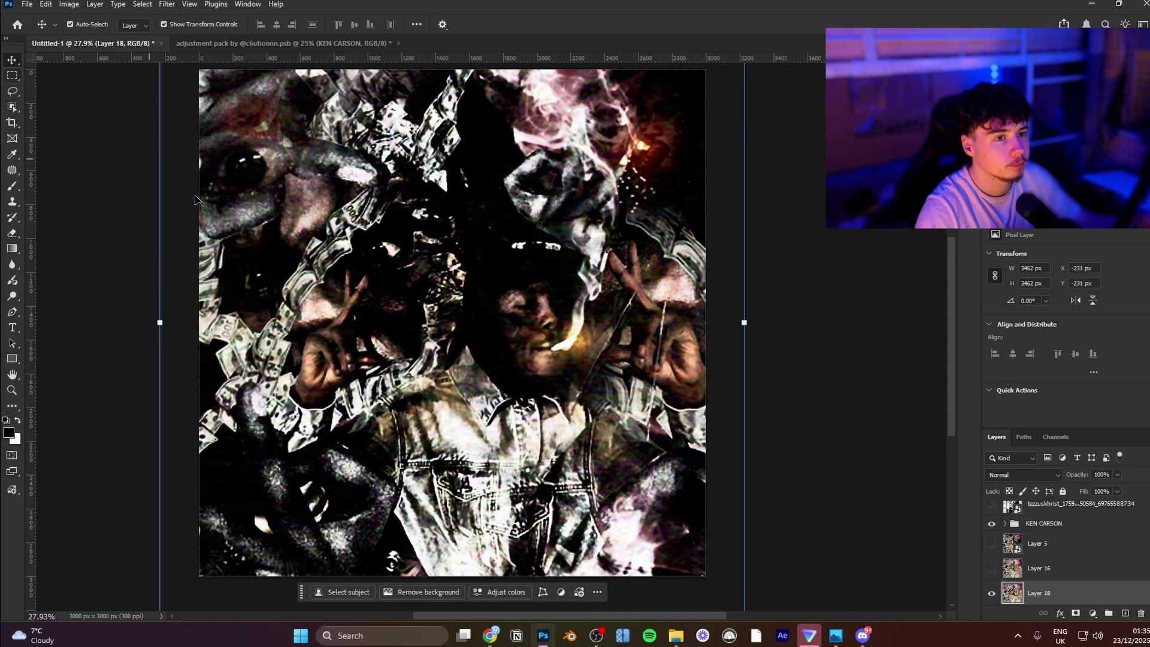
click(676, 635)
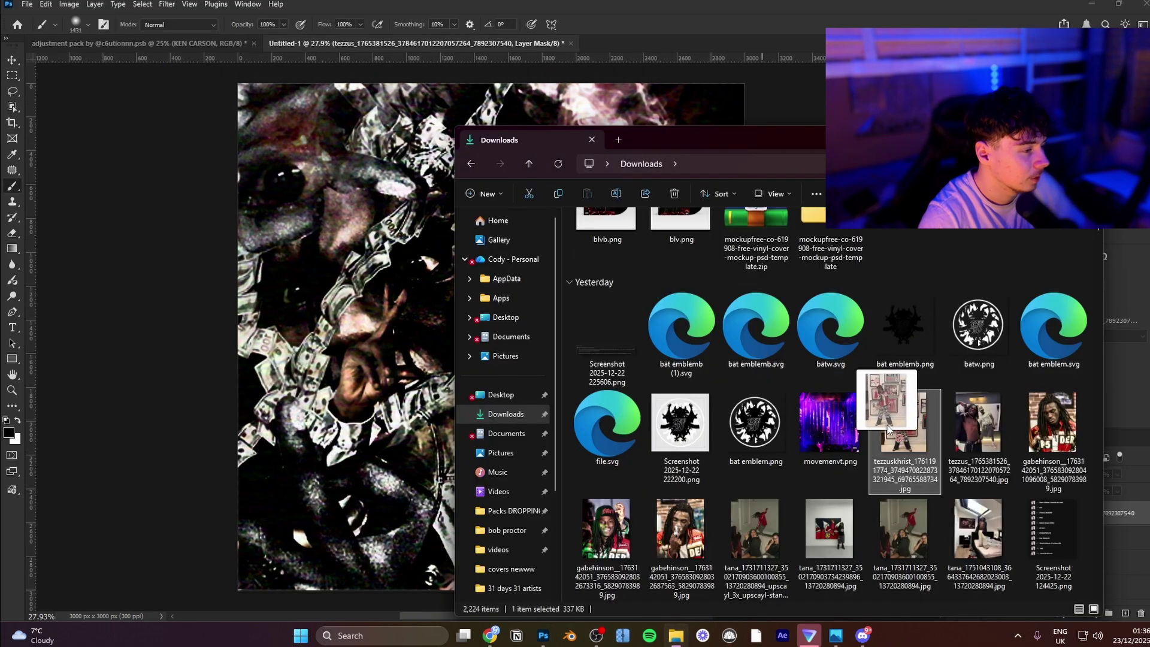
drag(599, 539, 426, 381)
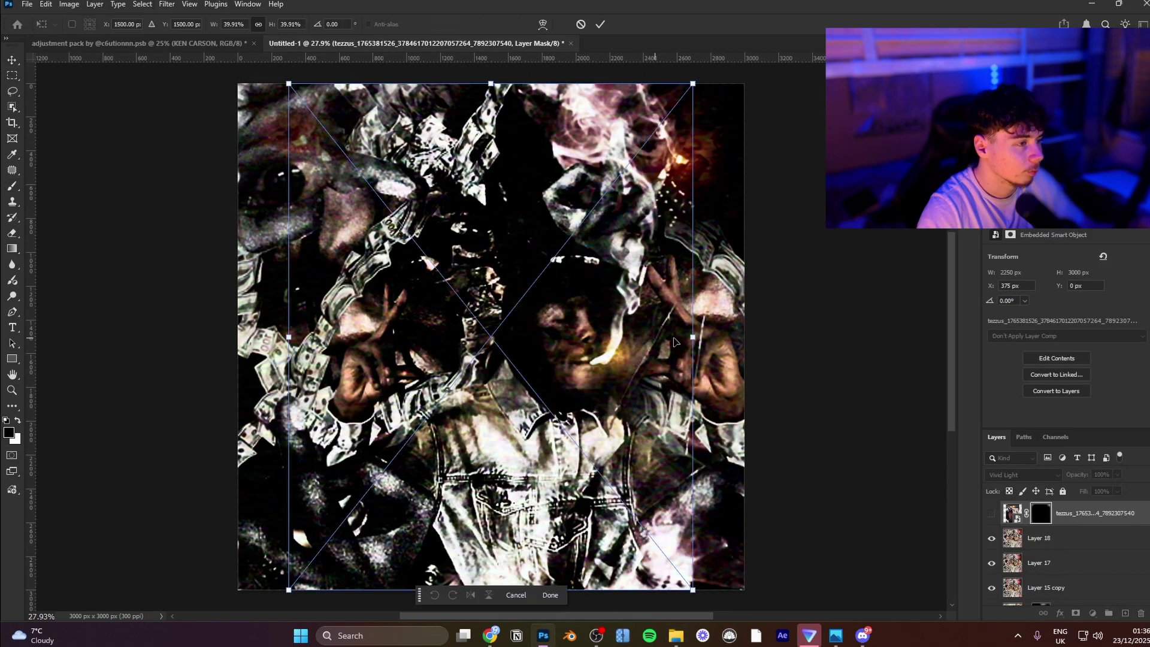
drag(693, 336, 819, 363)
key(Return)
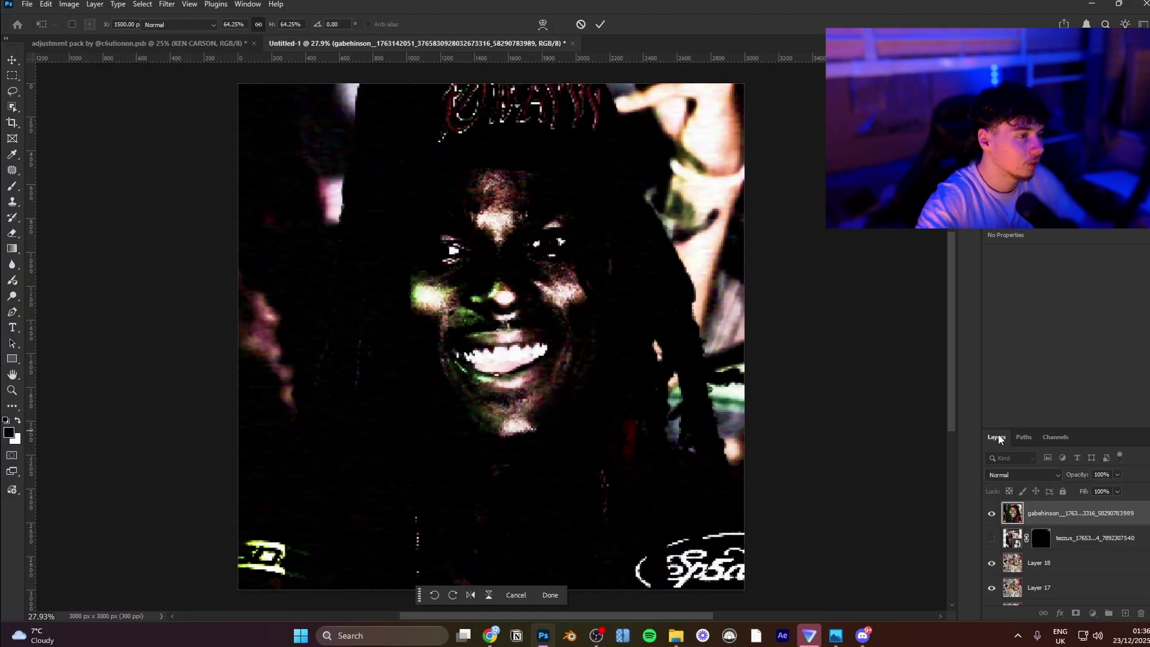
Step: Blend the smiling portrait as Pin Light, add a layer mask and paint out its left side and the upper-right hand
click(1024, 474)
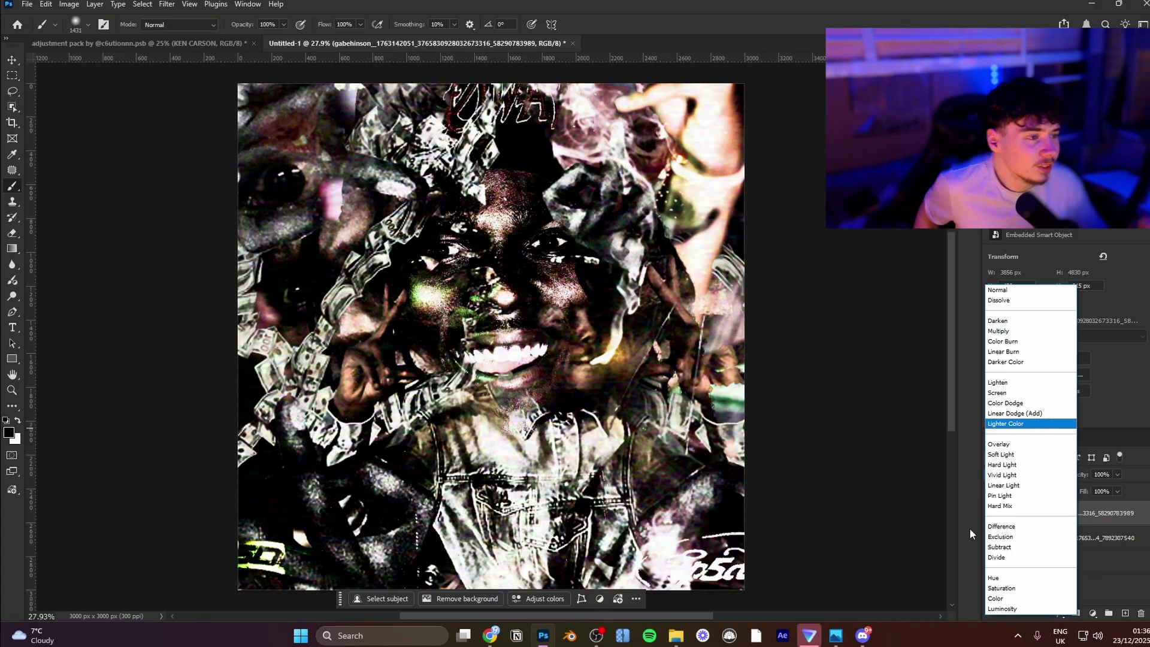
click(998, 497)
click(1076, 613)
mouse_move(281, 170)
mouse_down()
mouse_move(359, 328)
mouse_move(365, 264)
mouse_move(328, 333)
mouse_move(463, 454)
mouse_move(411, 442)
mouse_move(347, 475)
mouse_move(398, 487)
mouse_up()
mouse_move(689, 281)
mouse_down()
mouse_move(698, 235)
mouse_move(668, 220)
mouse_move(660, 228)
mouse_move(716, 316)
mouse_move(720, 103)
mouse_move(693, 144)
mouse_up()
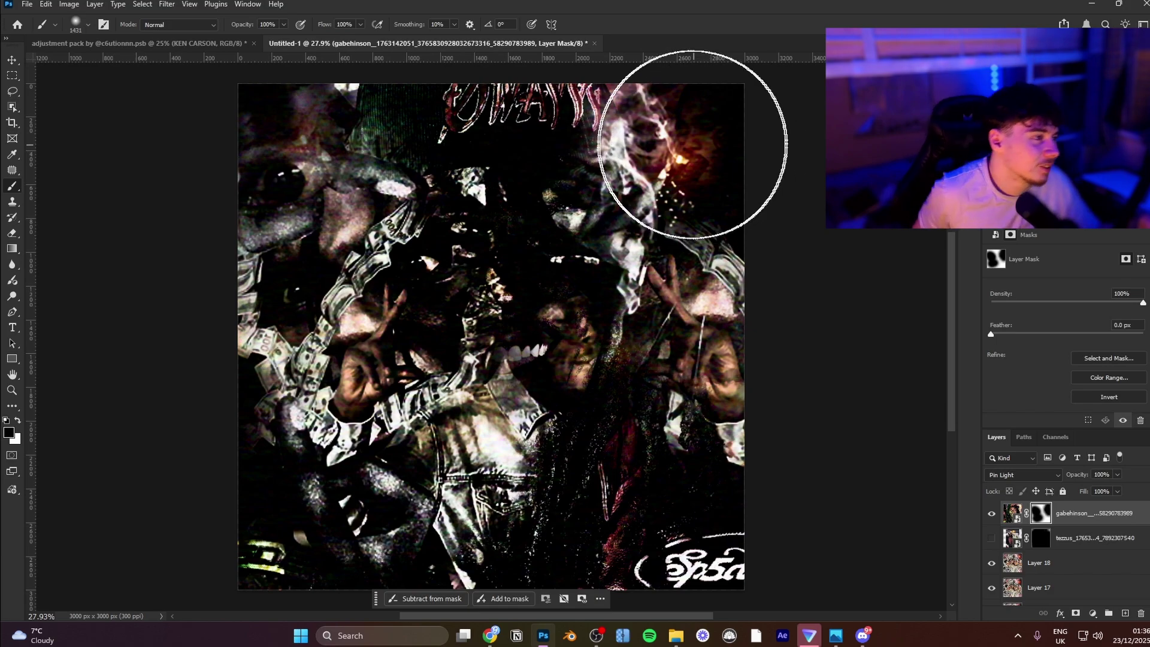
Step: Refine the portrait's mask with smaller soft brushes, bringing back the teeth and clearing the smoking man's face and denim jacket
key(x)
alt+right_click(547, 251)
drag(566, 247, 576, 246)
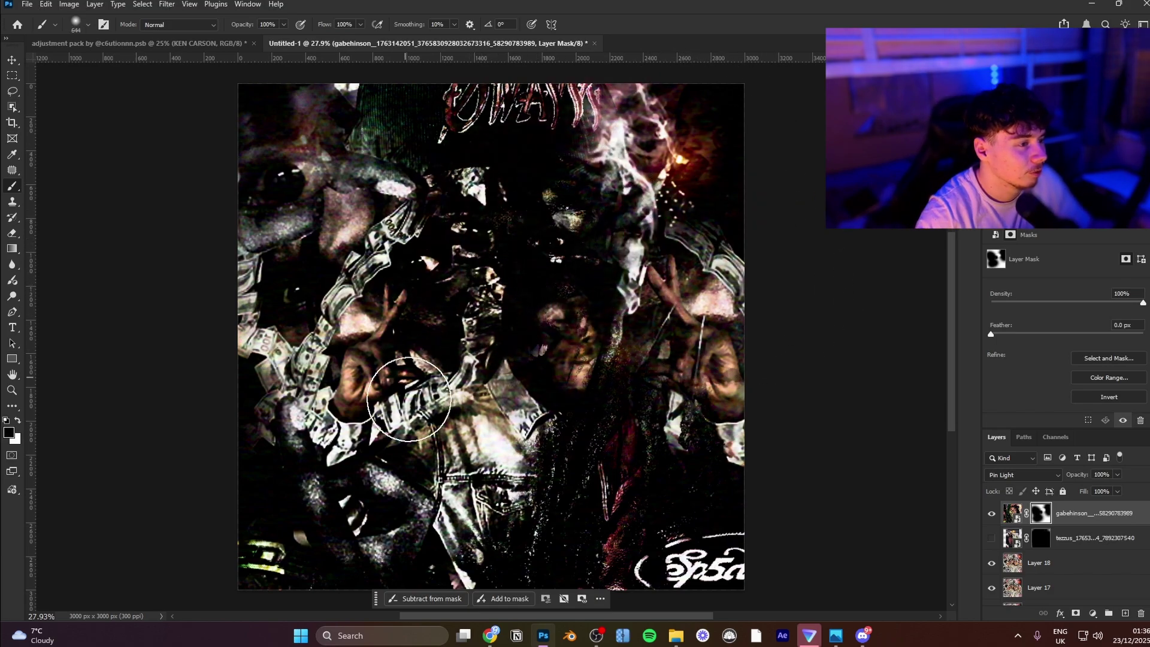
key(x)
drag(554, 479, 568, 437)
key(x)
mouse_move(617, 373)
mouse_down()
mouse_move(552, 366)
mouse_move(567, 317)
mouse_up()
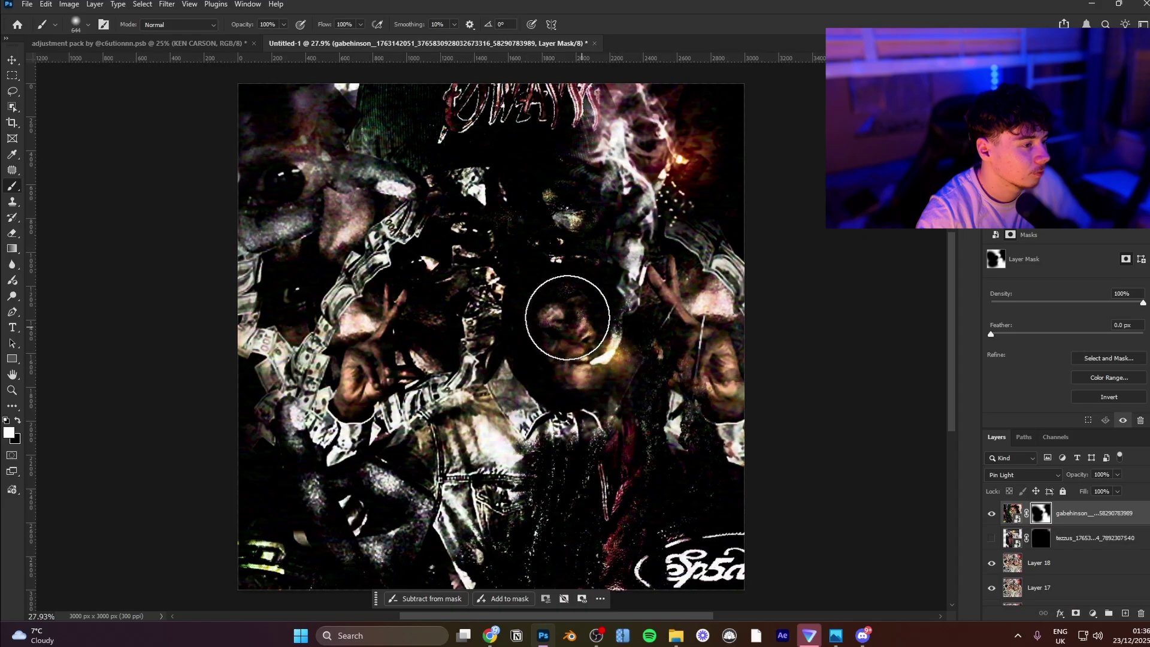
alt+right_click(527, 264)
drag(487, 275, 516, 371)
mouse_move(606, 342)
mouse_down()
mouse_move(639, 388)
mouse_move(669, 392)
mouse_move(645, 391)
mouse_move(593, 451)
mouse_move(554, 473)
mouse_move(533, 520)
mouse_move(469, 452)
mouse_move(517, 461)
mouse_move(444, 489)
mouse_move(385, 492)
mouse_move(359, 524)
mouse_move(478, 479)
mouse_move(465, 436)
mouse_move(377, 439)
mouse_move(570, 487)
mouse_move(480, 464)
mouse_move(495, 531)
mouse_move(378, 510)
mouse_move(581, 541)
mouse_move(484, 532)
mouse_up()
Step: Desaturate the smiling portrait image with Hue/Saturation at a saturation of -100
click(1012, 513)
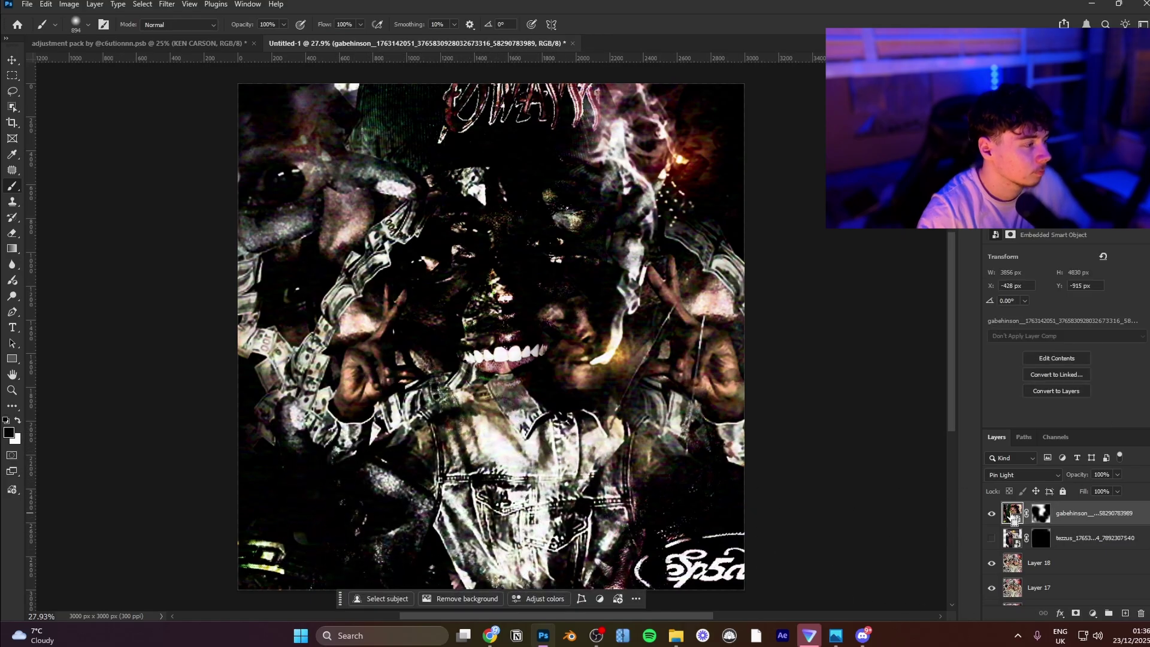
key(ctrl+u)
drag(546, 236, 478, 241)
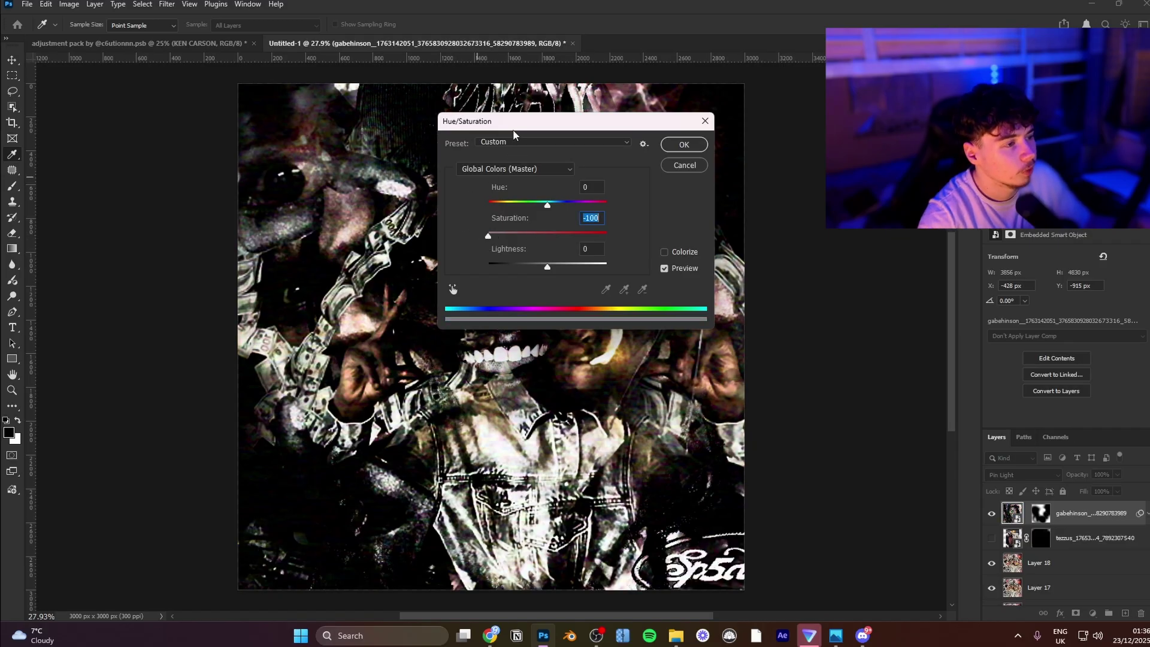
drag(508, 129, 699, 273)
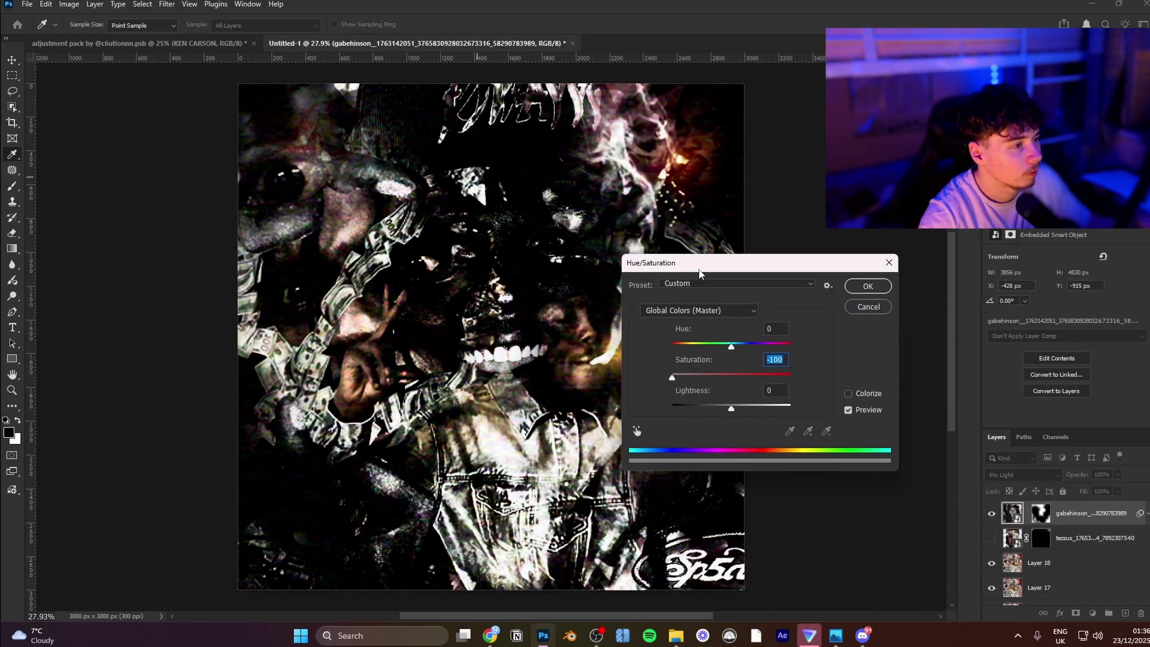
click(869, 287)
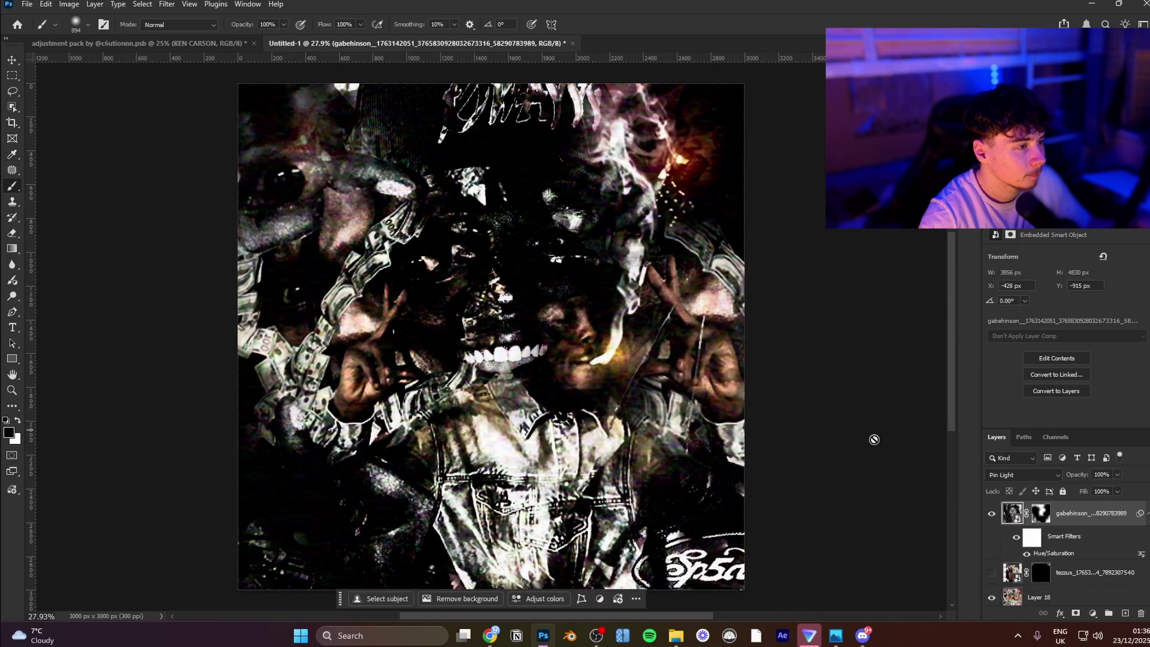
Step: Duplicate and merge the portrait and the layers beneath it into one copy, and create a full-canvas Layer 19 above it
scroll(1065, 601, down, 2)
click(1063, 548)
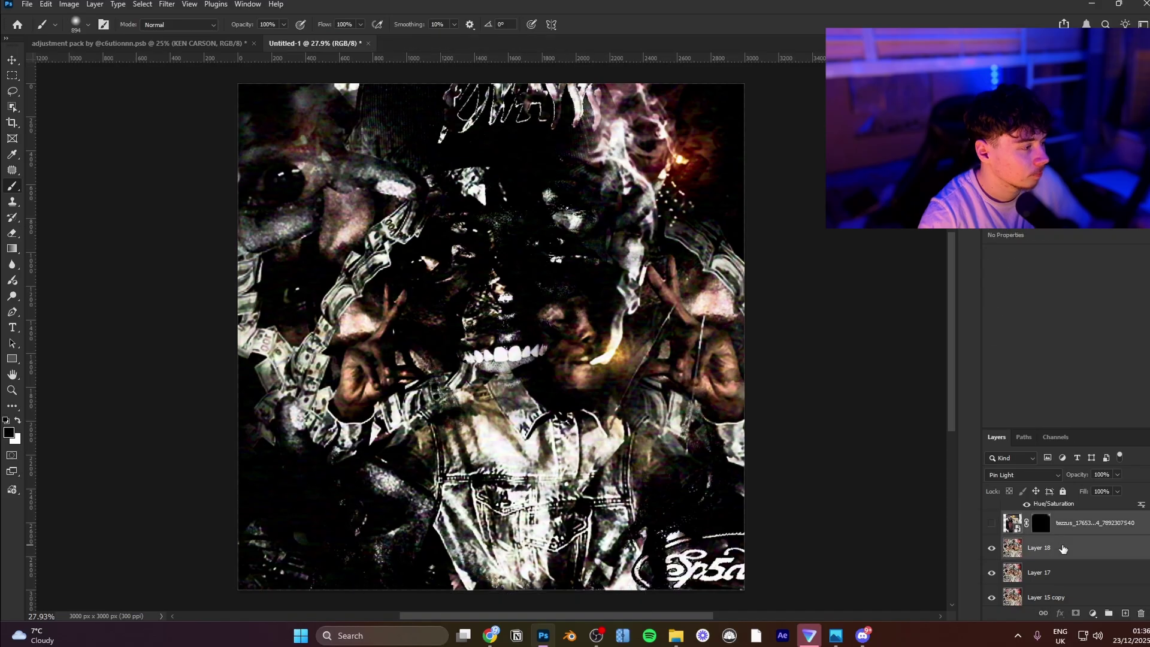
key(ctrl+a)
key(ctrl+j)
key(ctrl+e)
key(ctrl+j)
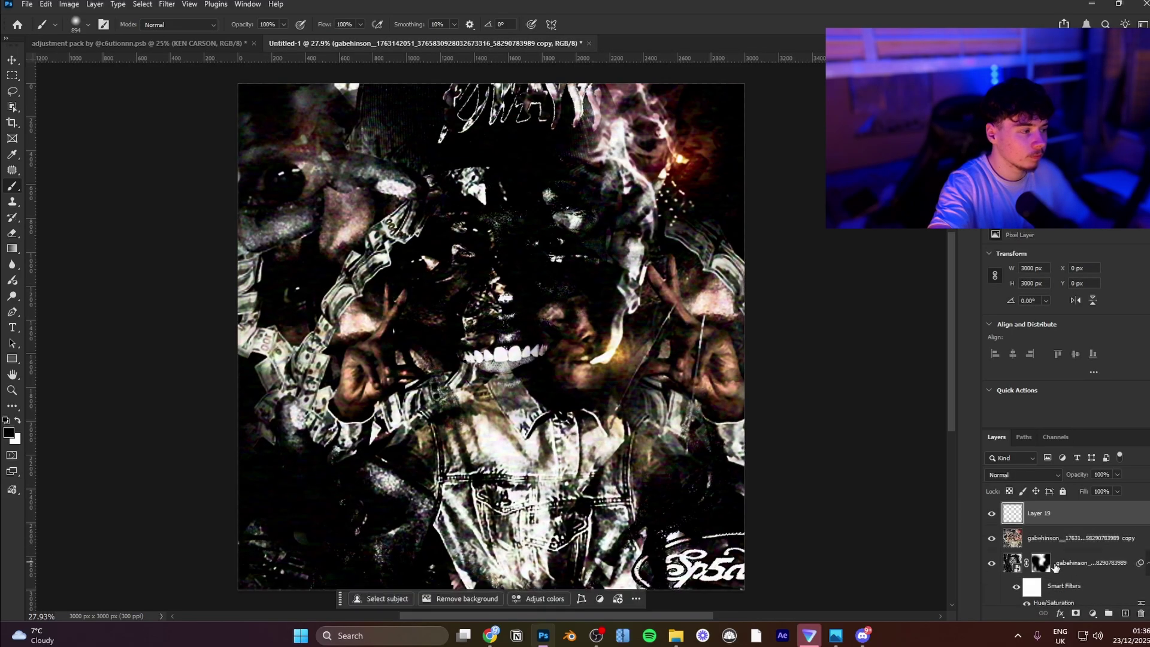
scroll(61, 64, down, 1)
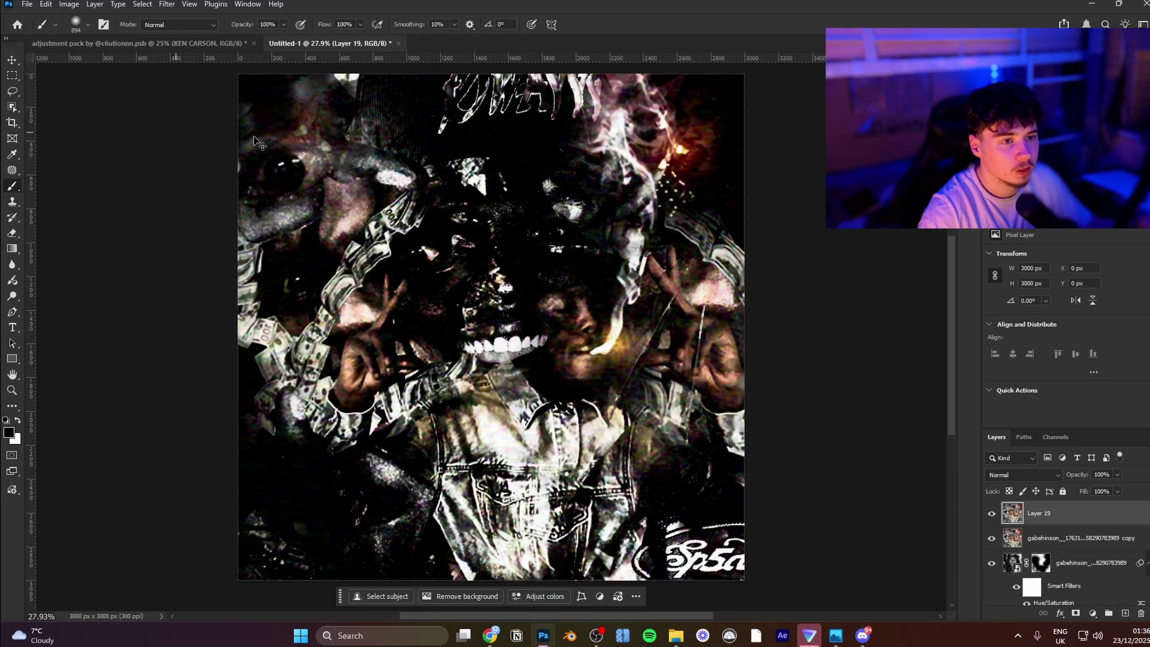
Step: Enlarge Layer 19 to about 3612 px wide and hide it completely with an inverted layer mask
key(ctrl+t)
drag(745, 326, 794, 326)
key(Return)
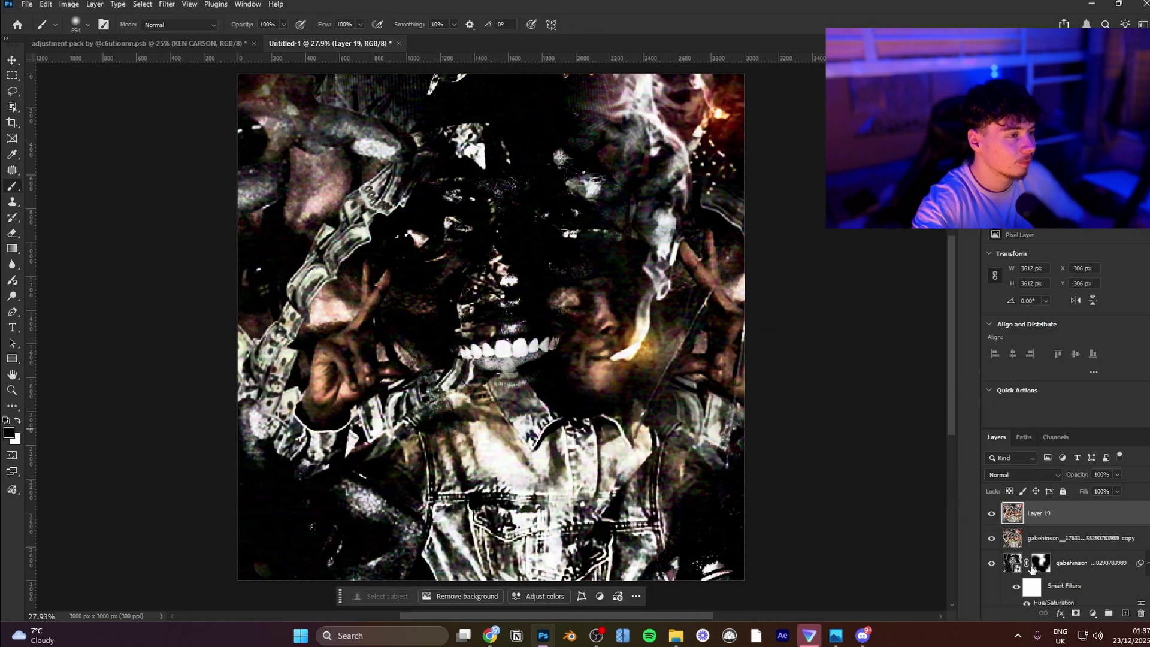
click(1076, 613)
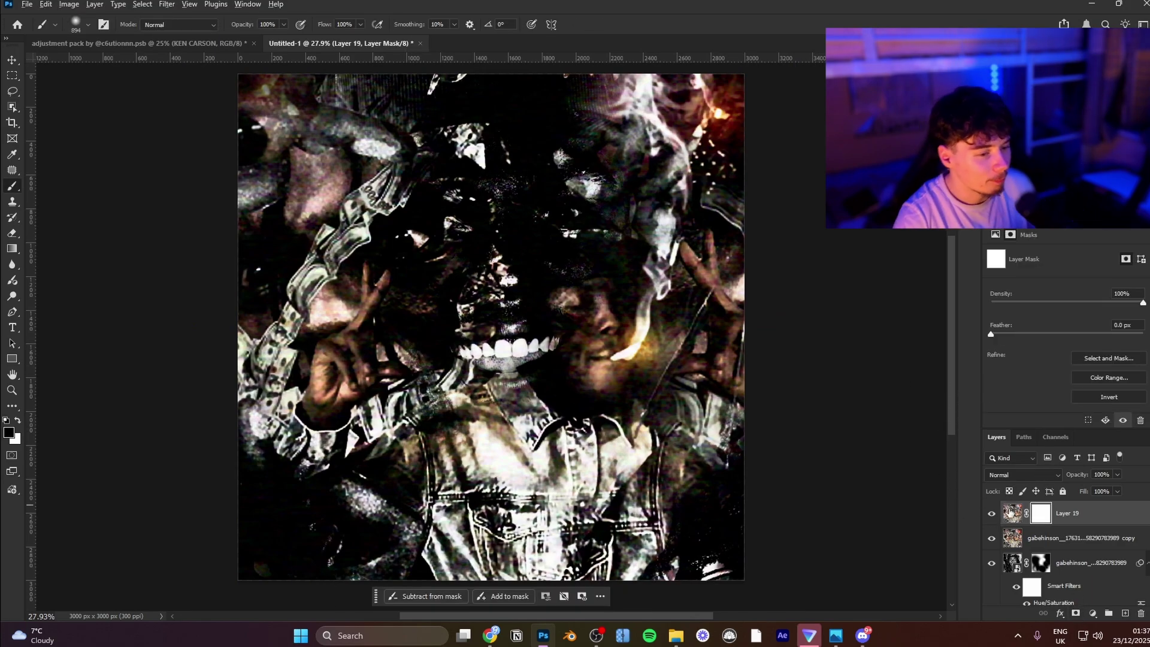
key(ctrl+i)
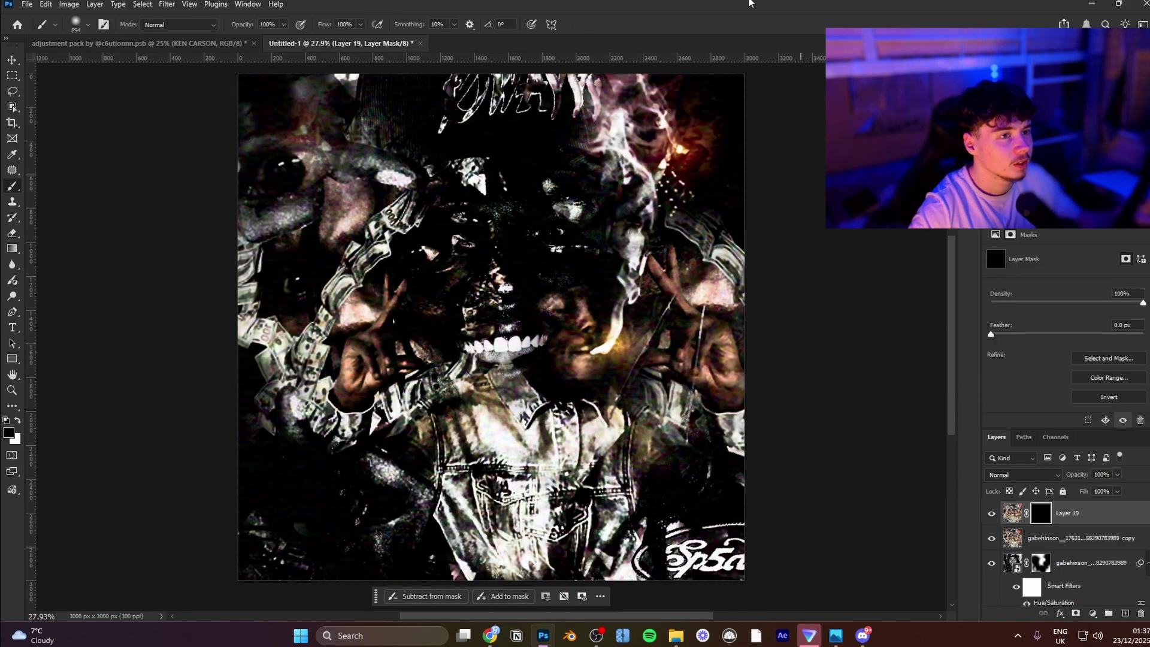
Step: Paint Layer 19's mask with a Dried Blood Splatters brush, revealing the enlarged copy in scattered patches over the faces and hands
click(75, 24)
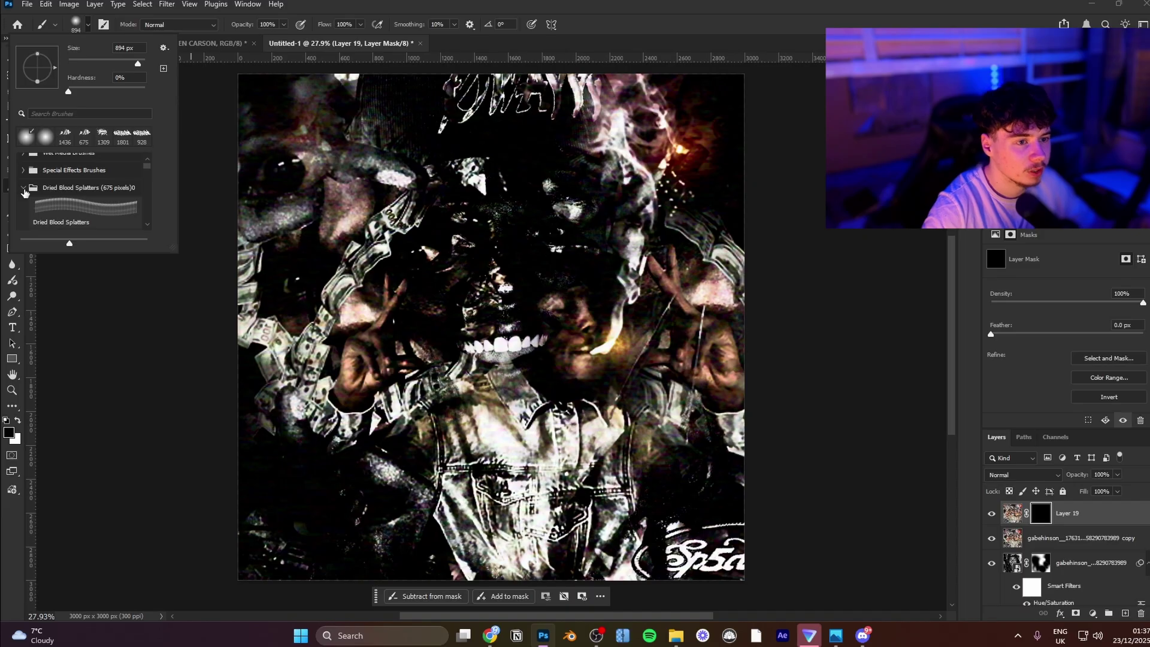
scroll(62, 195, down, 4)
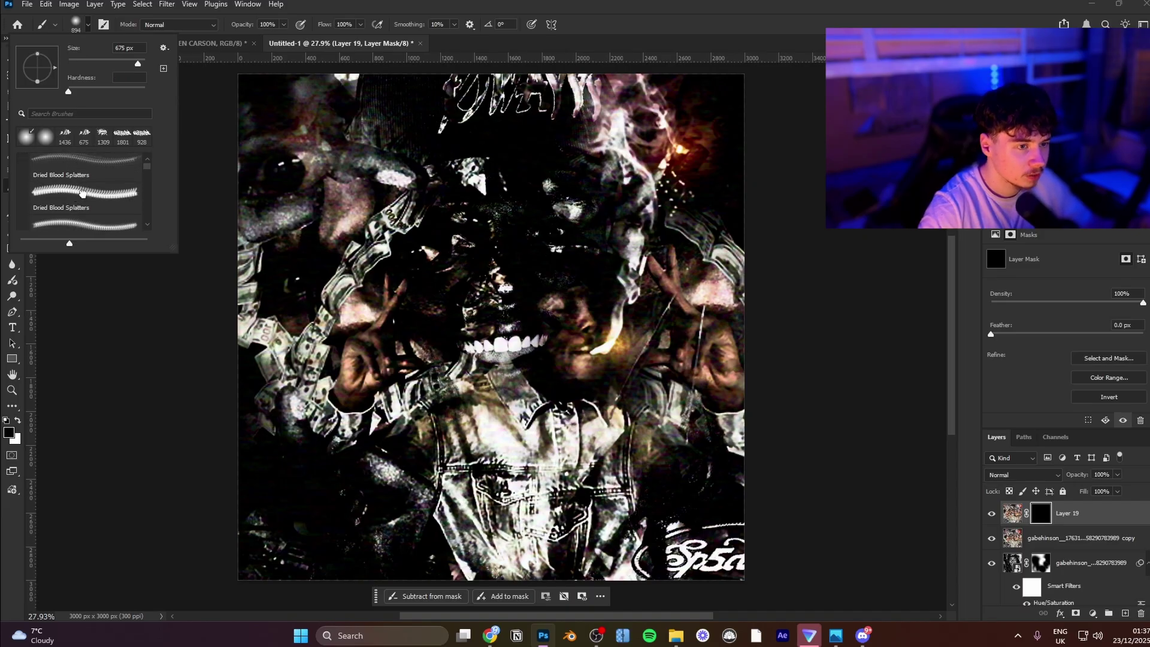
click(83, 193)
mouse_move(548, 309)
mouse_down()
mouse_move(594, 331)
mouse_move(657, 285)
mouse_up()
key(x)
click(653, 296)
key(x)
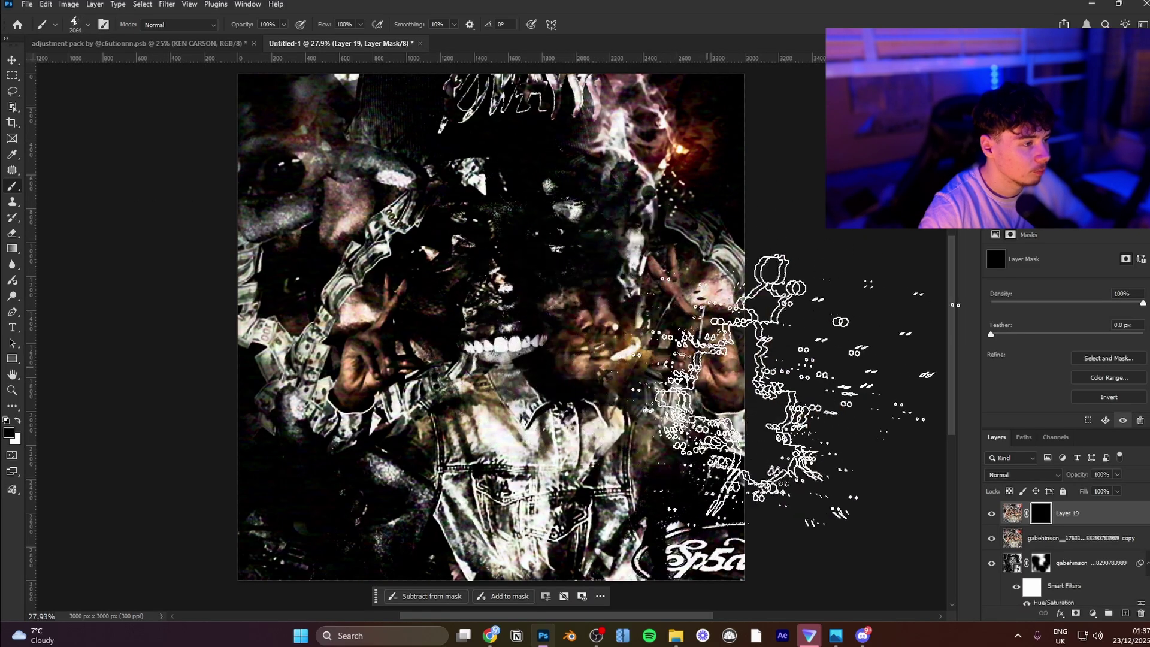
click(731, 335)
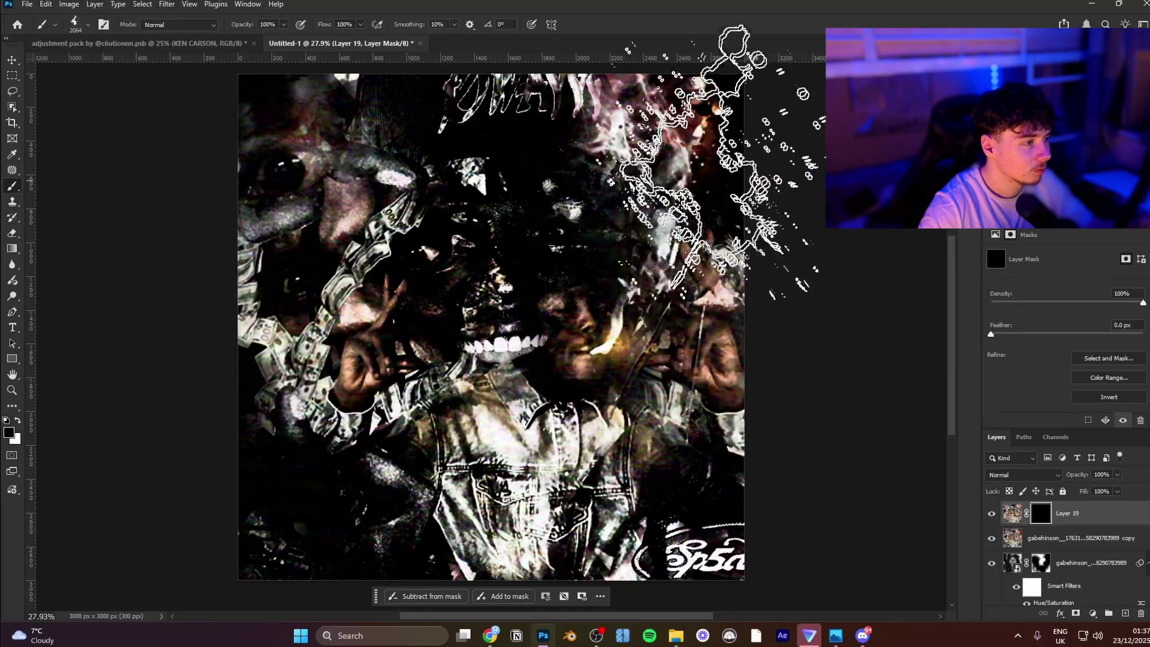
Step: Add a vertically flipped full-canvas copy as Layer 20 with Normal blending, and delete the upper part of it
key(ctrl+v)
click(998, 473)
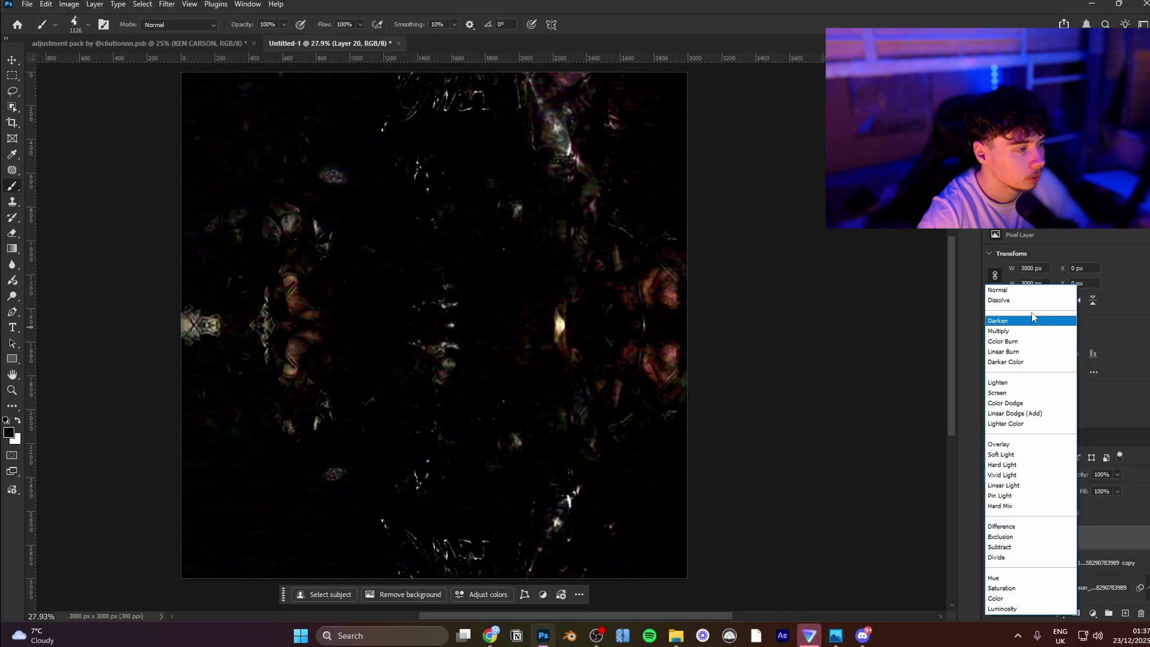
click(1018, 291)
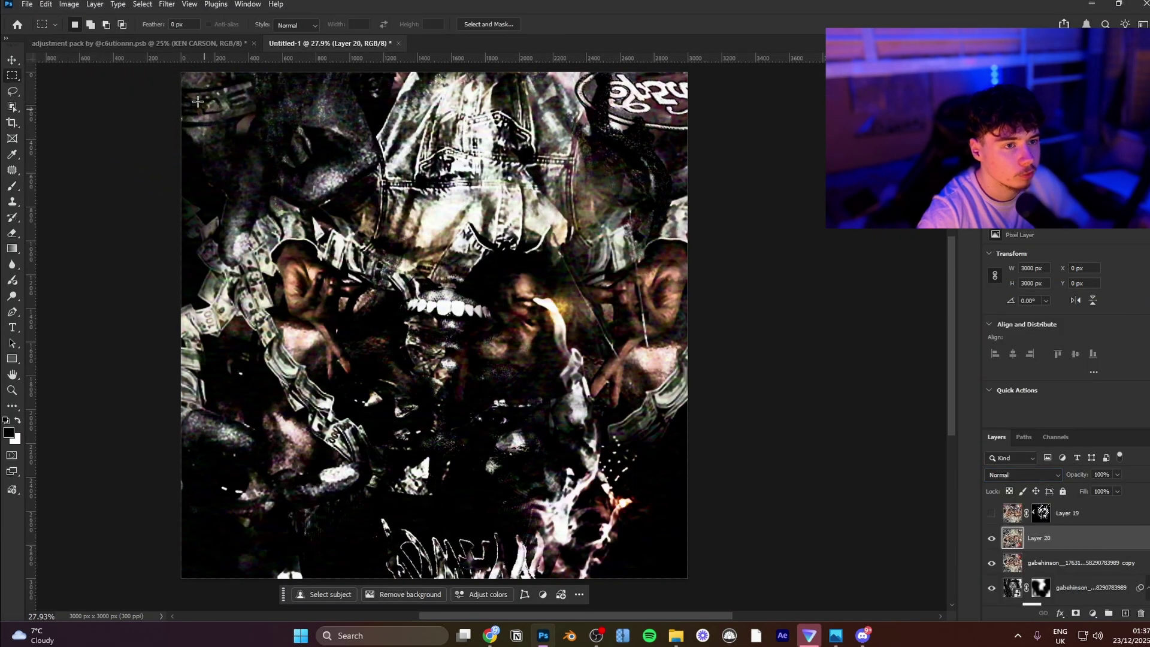
drag(177, 68, 752, 300)
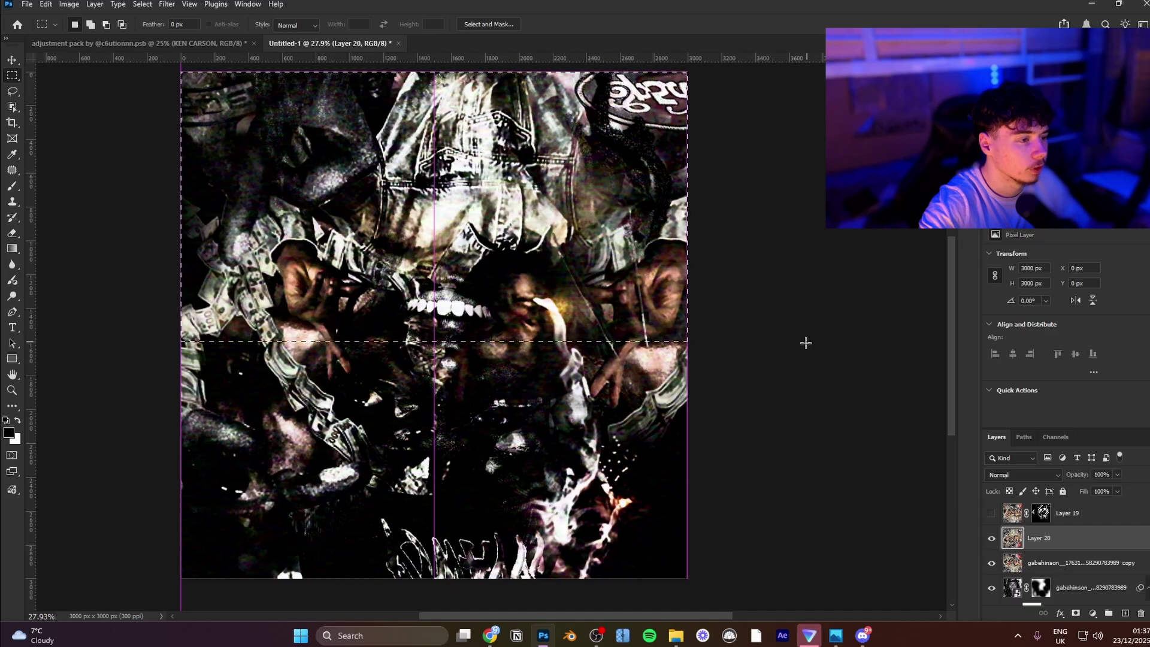
key(Delete)
key(ctrl+d)
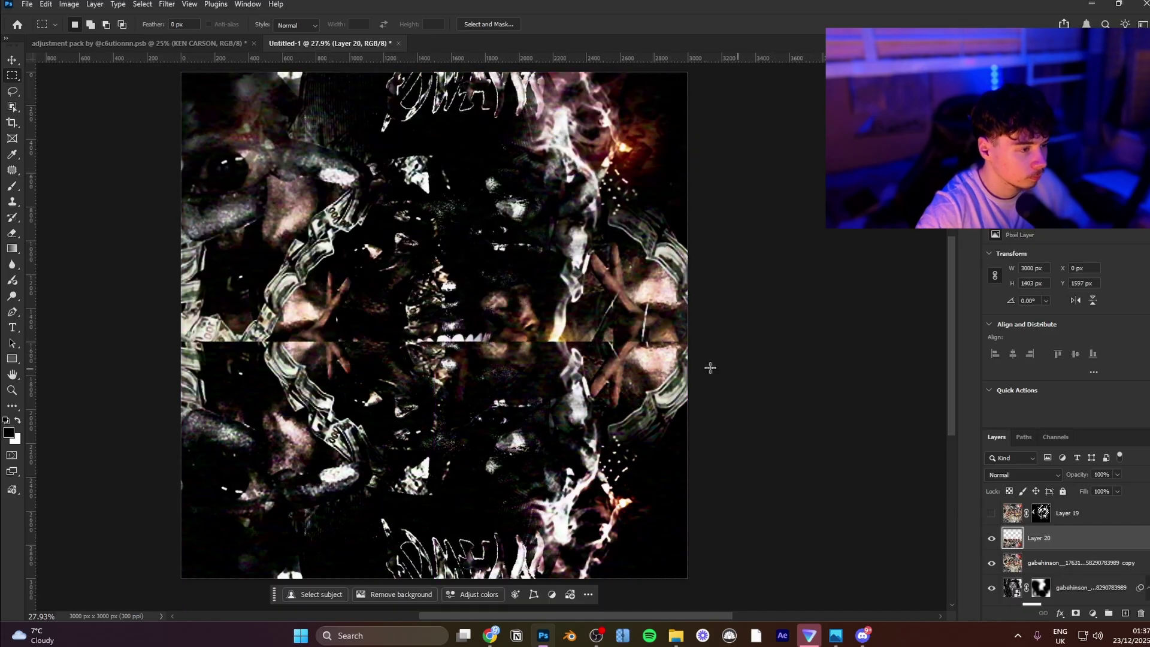
Step: Mask Layer 20, break up its hard horizontal seam with the splatter brush, and hide the layer
click(1074, 612)
key(b)
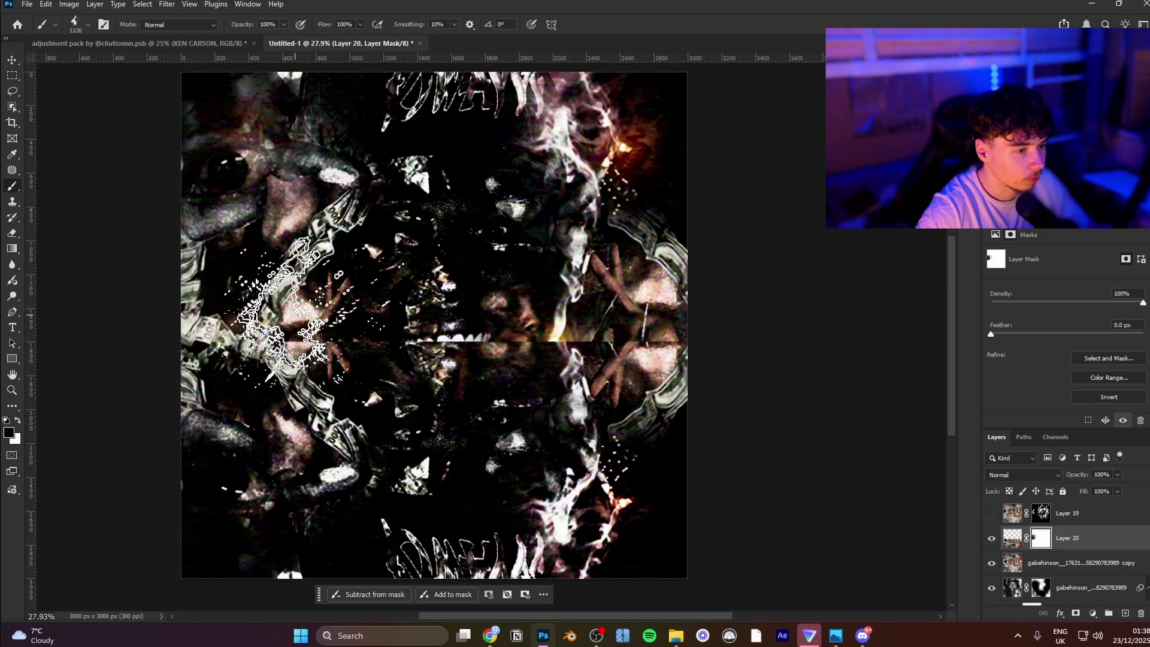
mouse_move(293, 303)
mouse_down()
mouse_move(479, 317)
mouse_move(314, 321)
mouse_up()
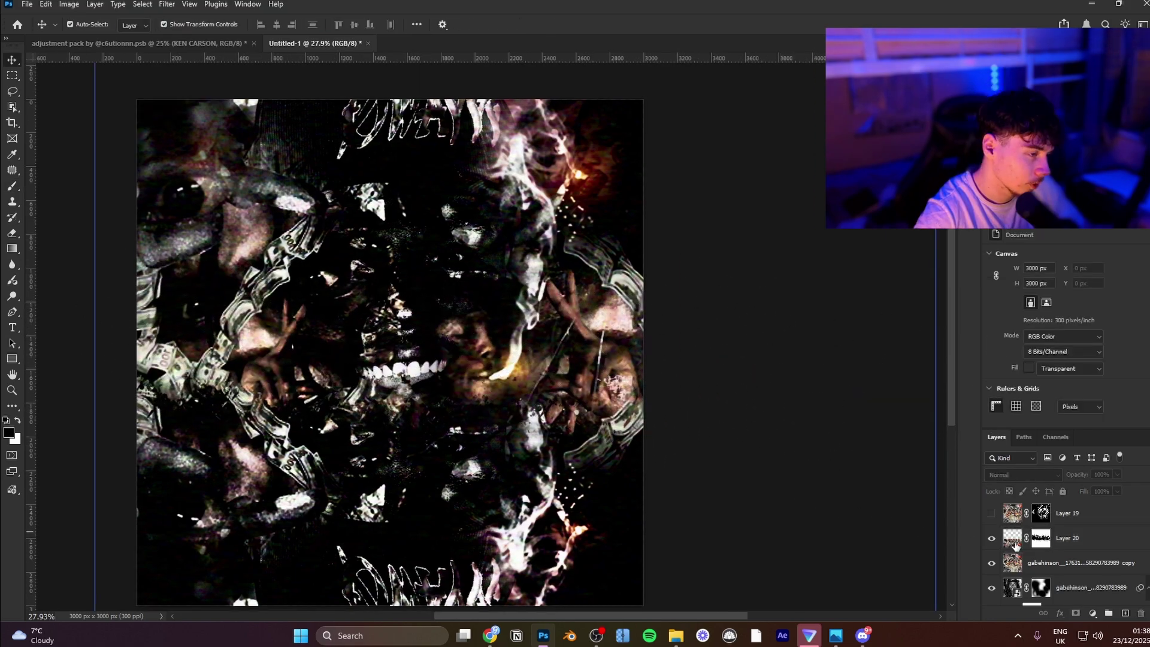
click(991, 538)
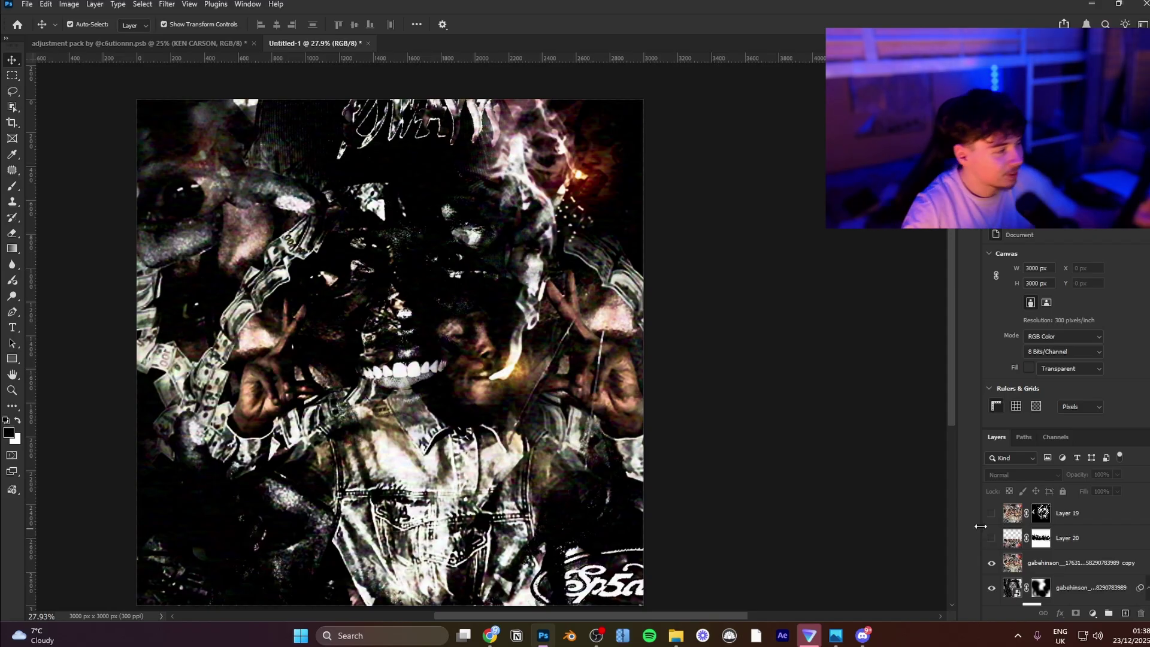
Step: Create a merged copy of the visible artwork above the portrait copy, and prepare a small soft brush in white
click(1035, 563)
key(ctrl+shift+alt+e)
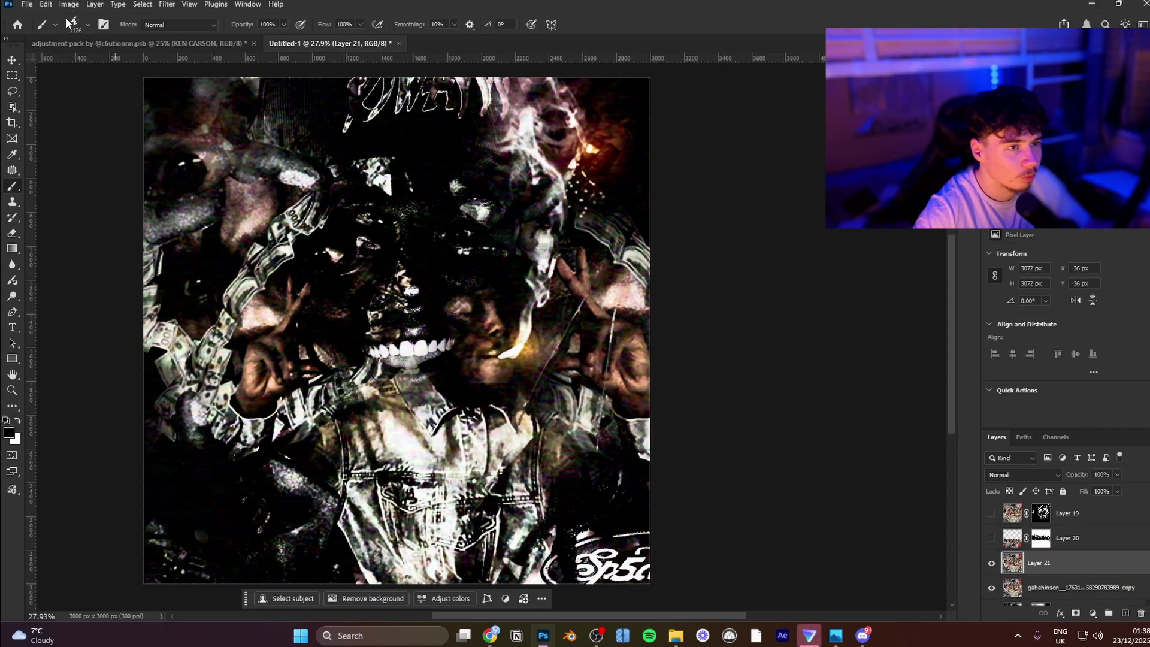
click(74, 24)
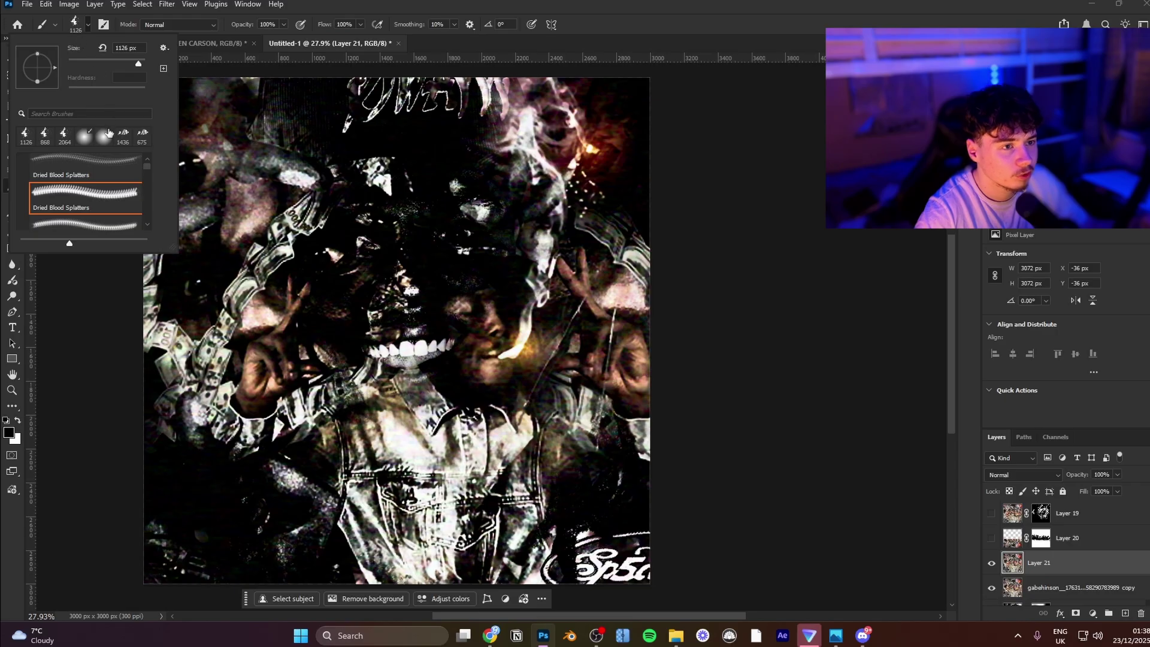
mouse_move(346, 217)
mouse_down()
mouse_move(380, 207)
mouse_move(385, 226)
mouse_up()
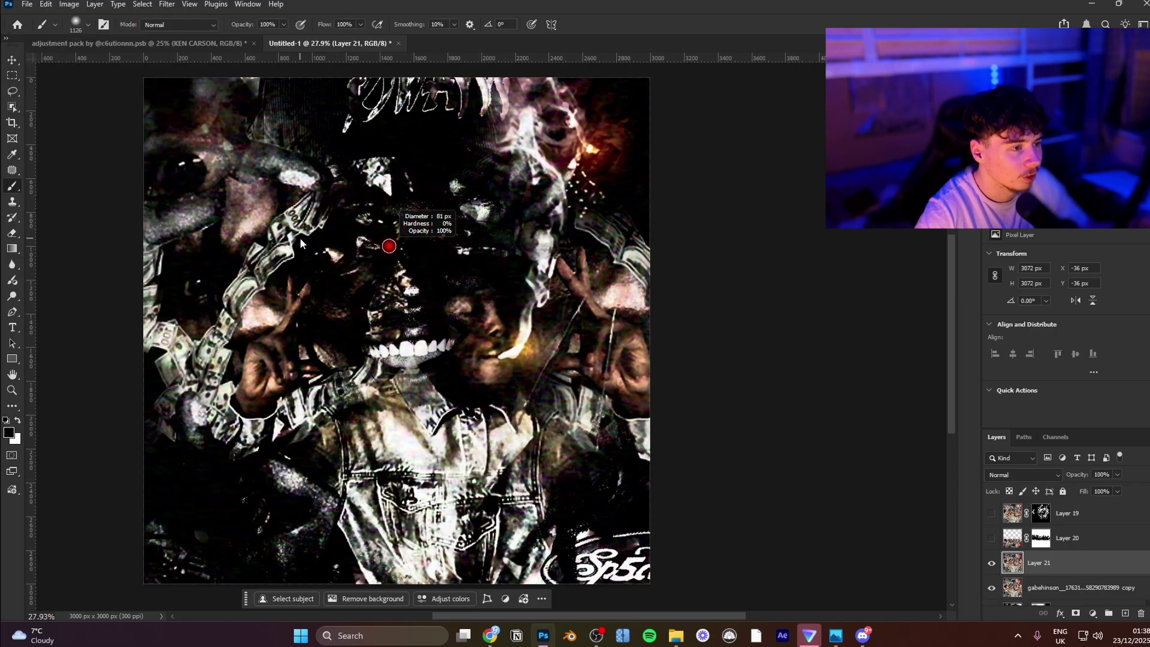
key(x)
Step: Paint a white slashed circle and graffiti-style strokes across the faces and jacket on Layer 21, undoing unwanted strokes
mouse_move(351, 325)
mouse_down()
mouse_move(486, 321)
mouse_move(483, 229)
mouse_up()
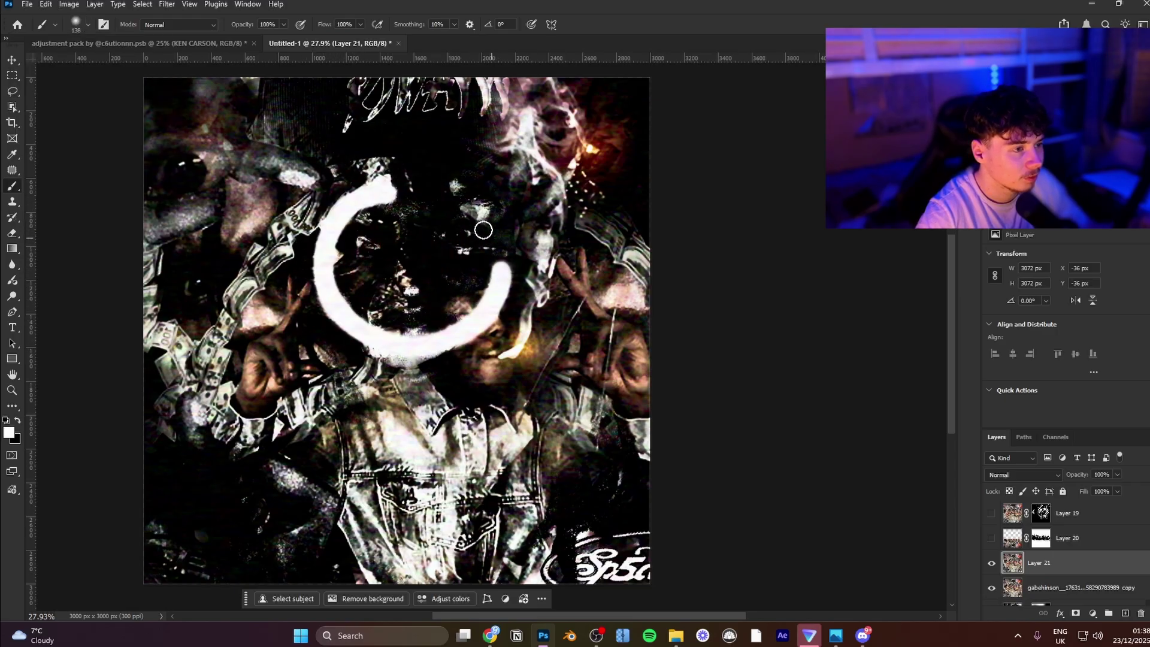
key(ctrl+z)
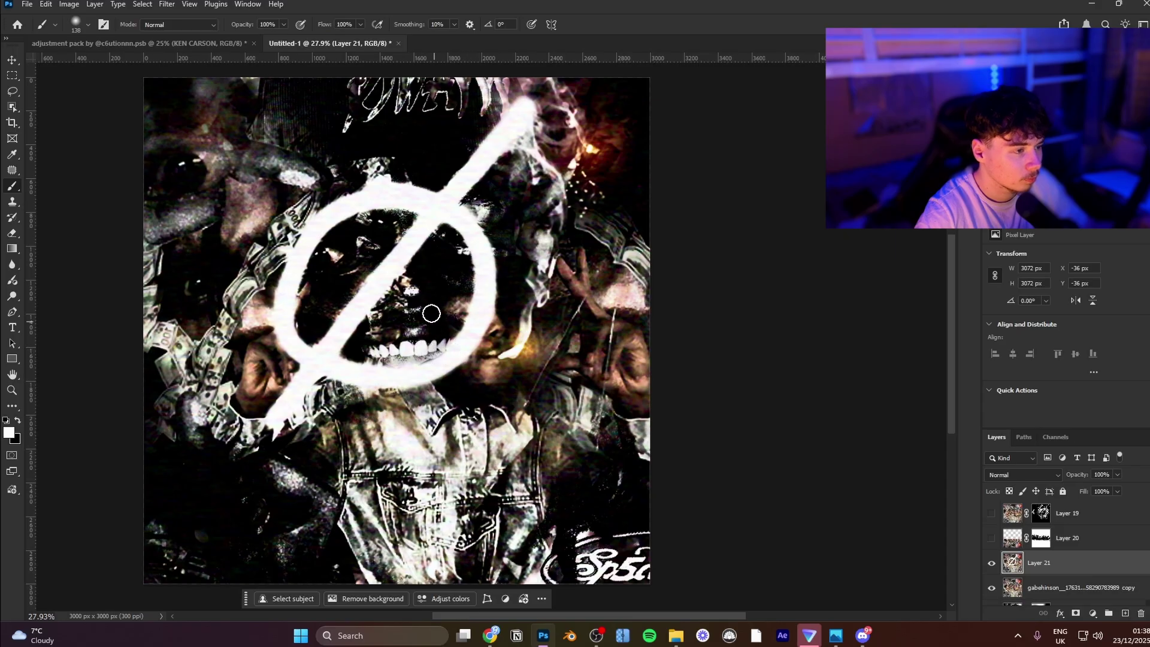
drag(431, 313, 497, 436)
drag(584, 446, 614, 118)
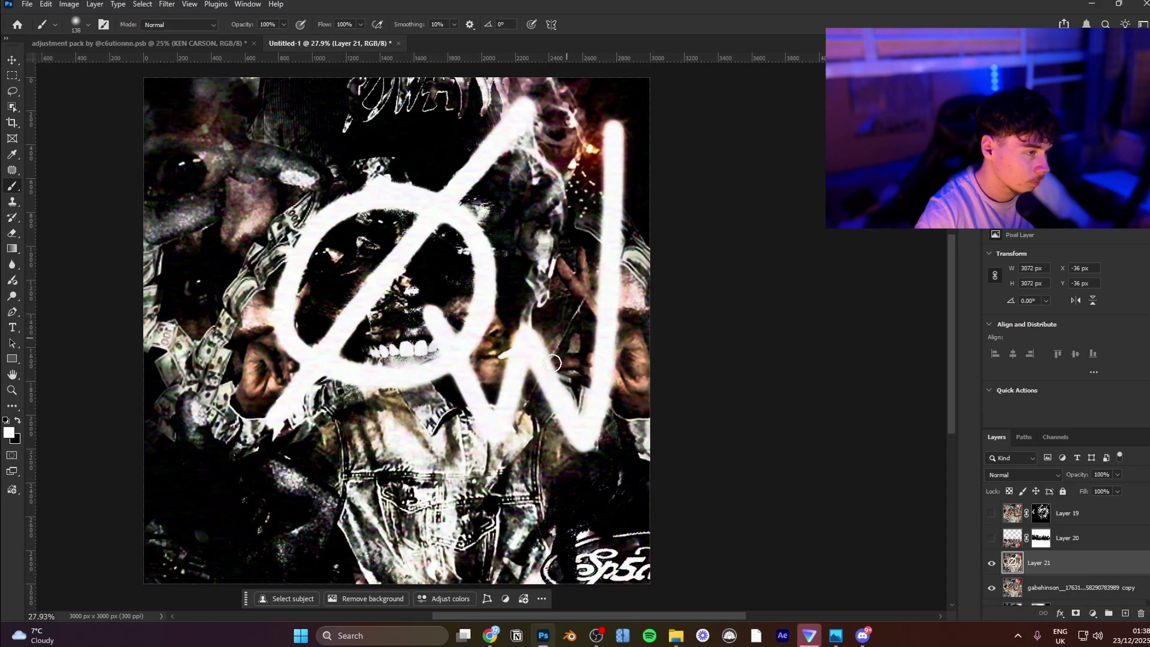
drag(511, 393, 665, 399)
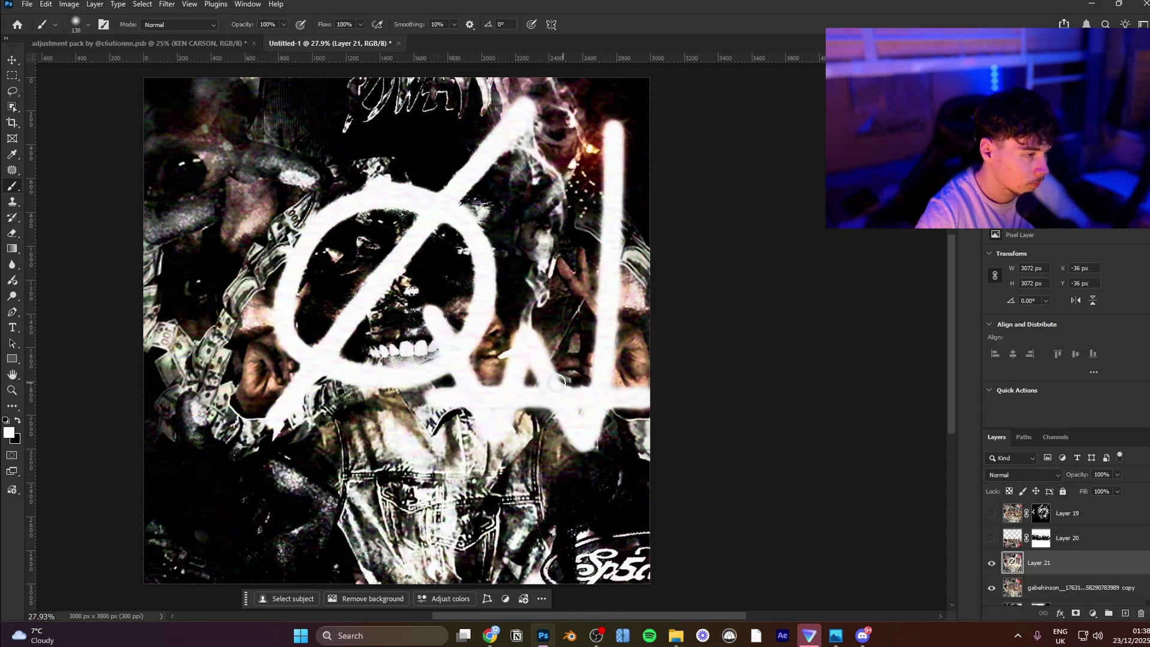
drag(580, 428, 357, 509)
key(ctrl+z)
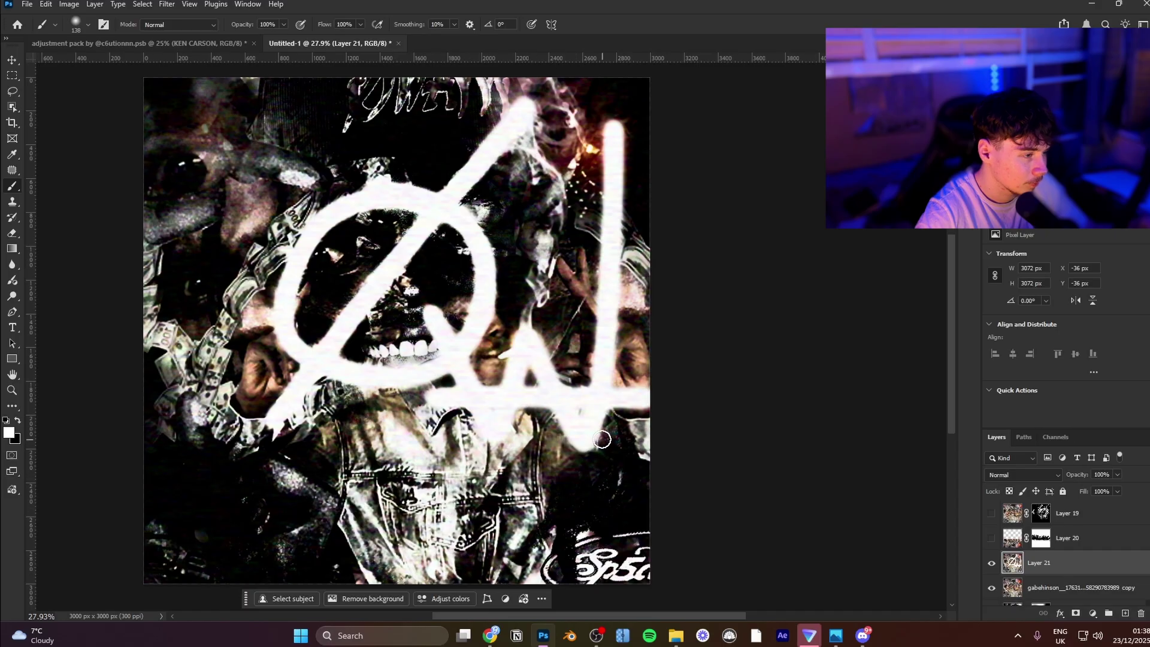
drag(560, 373, 525, 404)
Step: Shift Layer 21 to X 0 px and colorize it red with hue 0, saturation 100 and lightness -36
key(v)
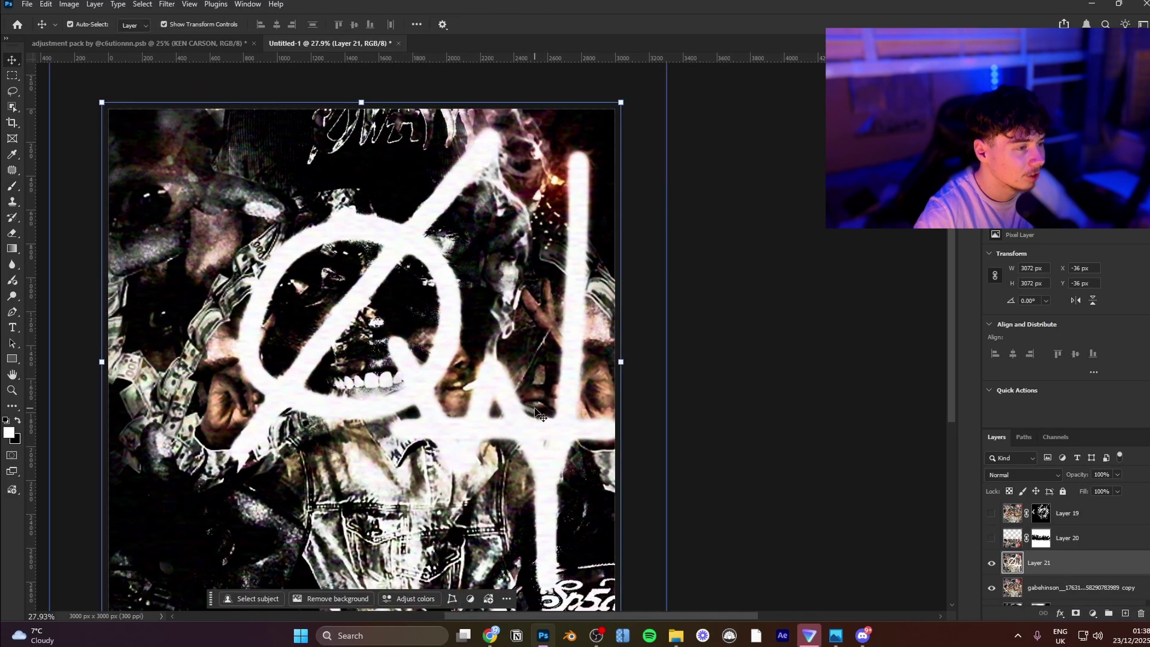
key(ctrl+t)
click(1042, 474)
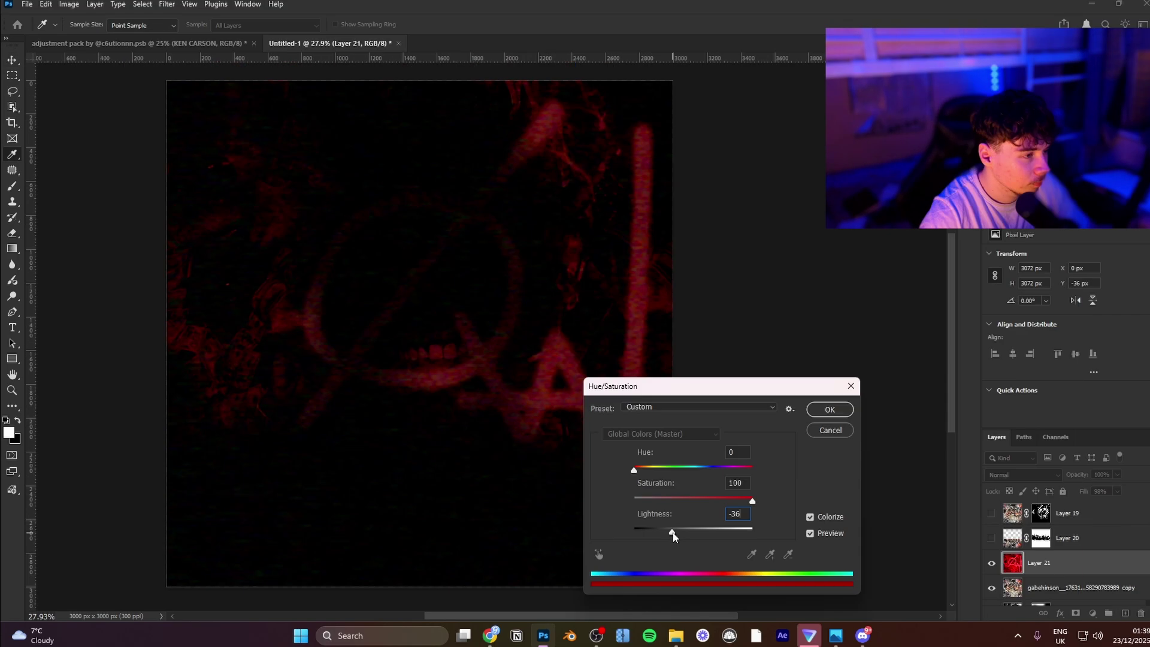
mouse_move(683, 530)
mouse_down()
mouse_move(731, 537)
mouse_move(673, 532)
mouse_up()
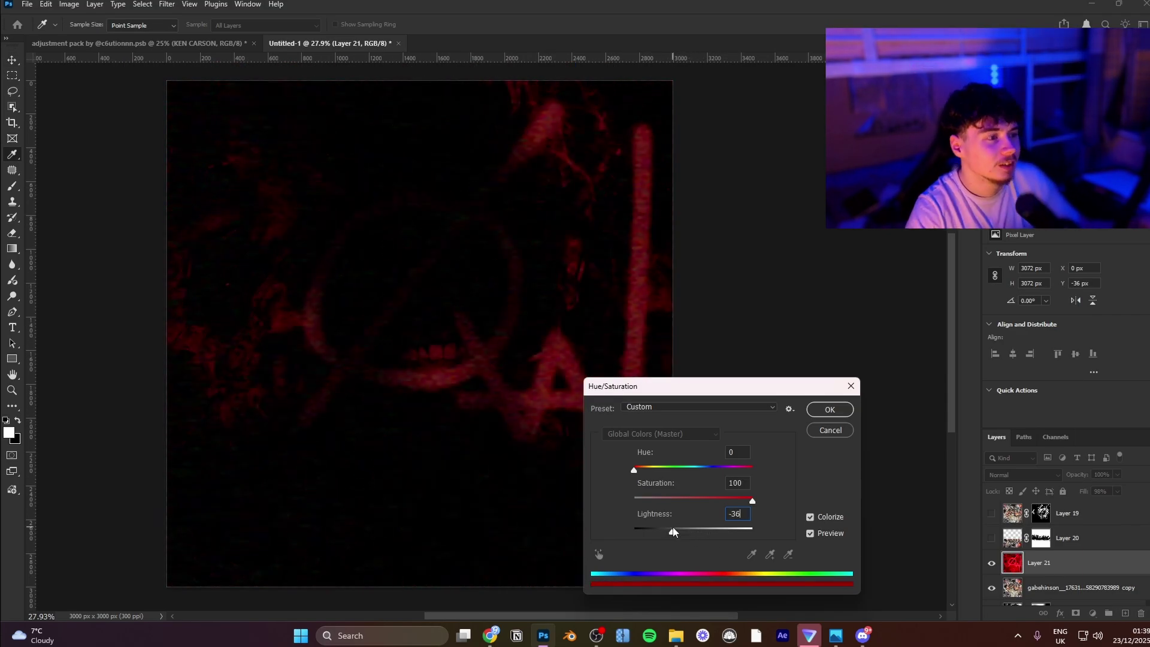
click(829, 409)
Step: Set Layer 21's blend mode to Hue and shift its red tint to purple with Hue/Saturation
click(1025, 474)
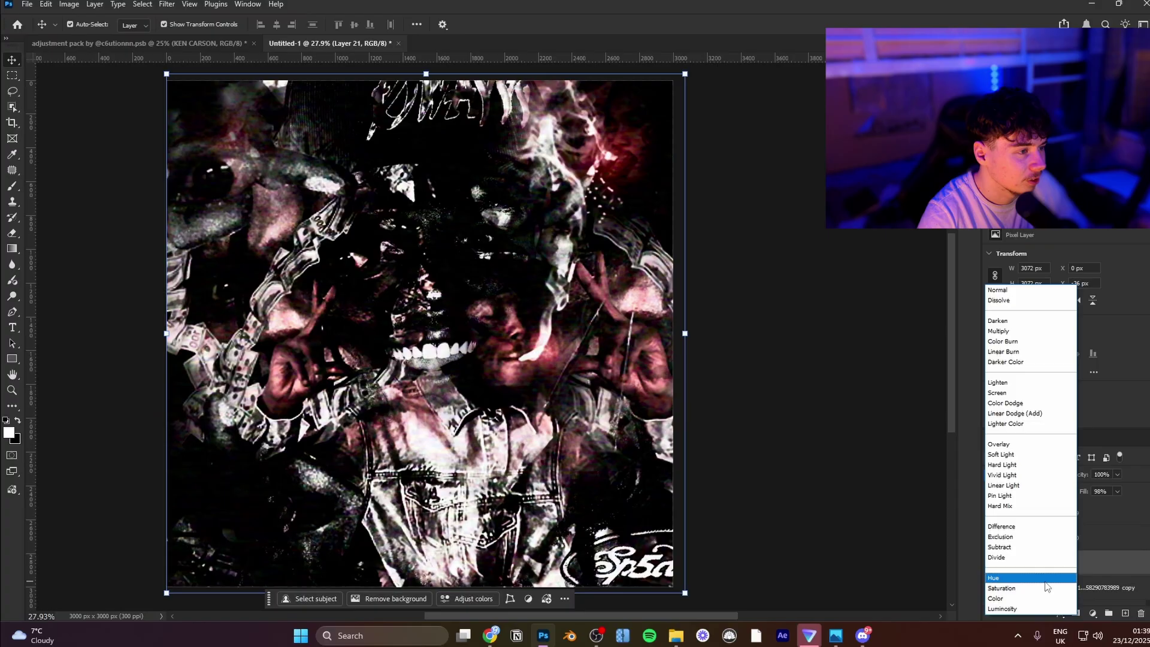
click(1039, 578)
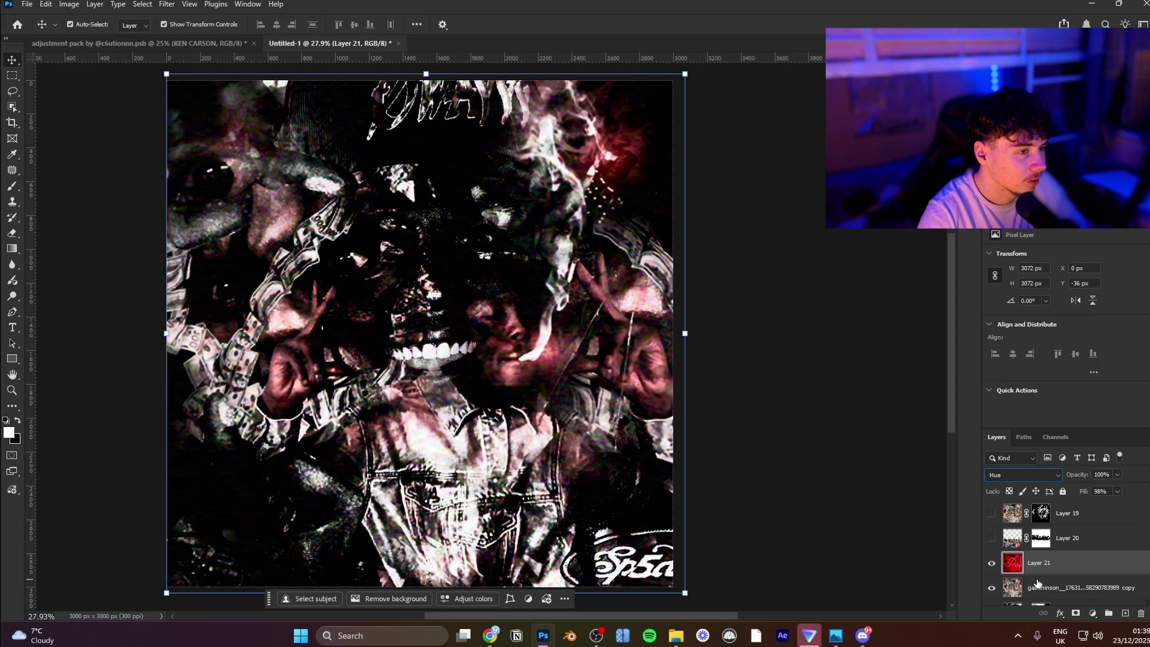
key(ctrl+u)
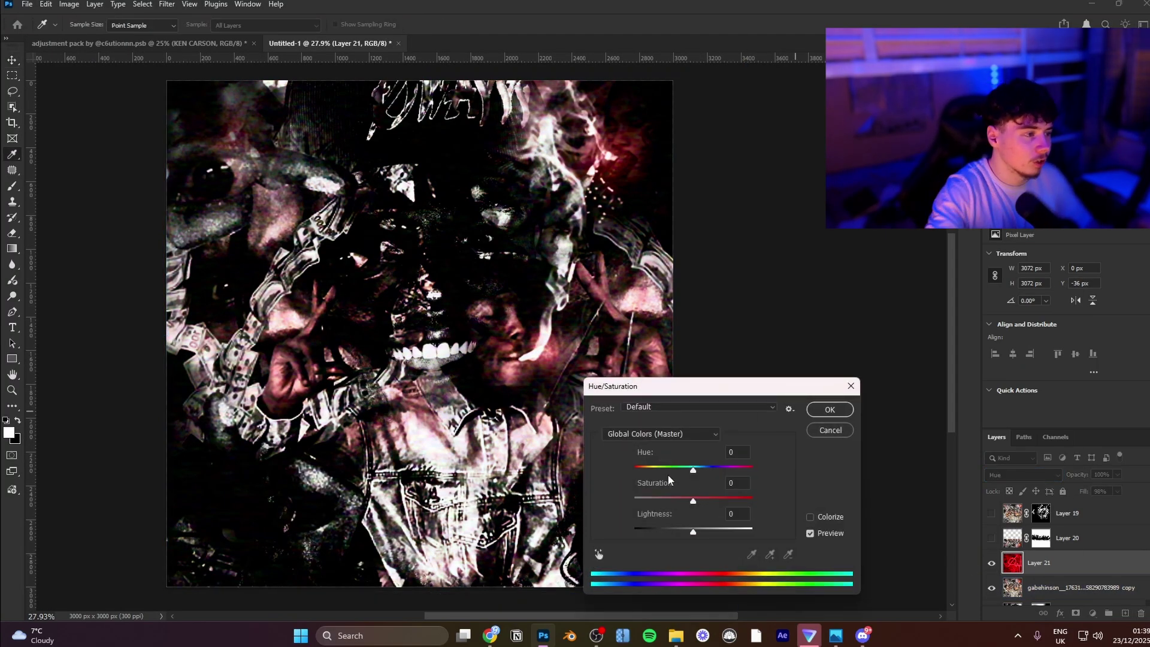
drag(692, 469, 750, 469)
click(673, 469)
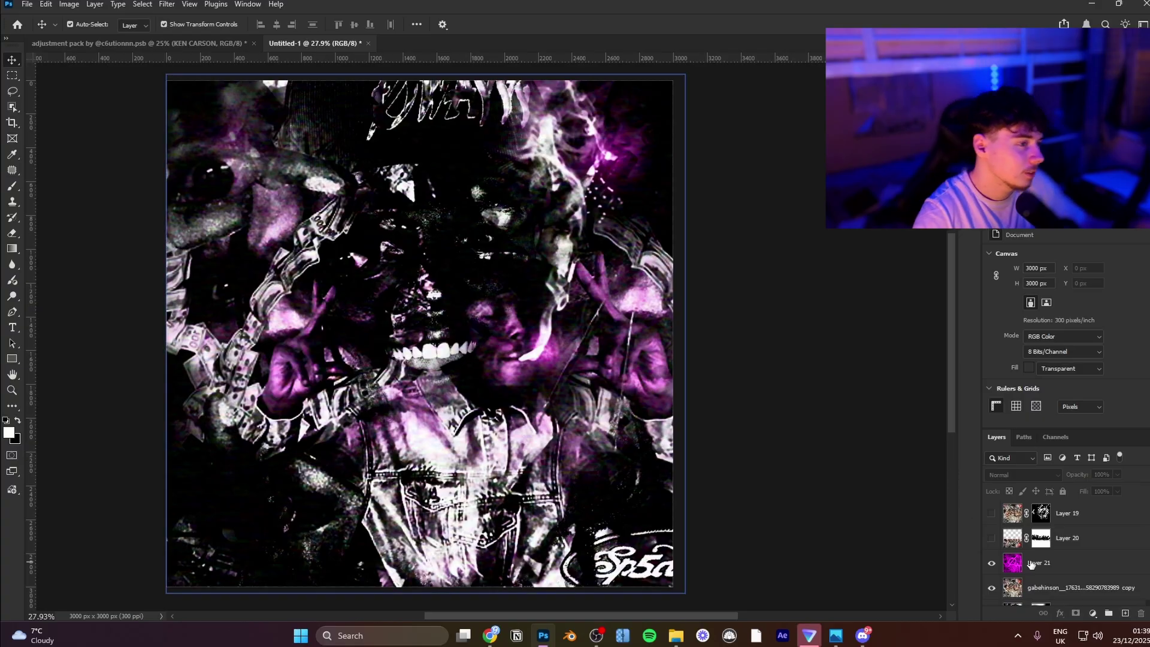
Step: Compare the artwork with and without the purple tint, hide Layer 21, and check Layer 7 in the KEN CARSON group
click(991, 563)
click(988, 562)
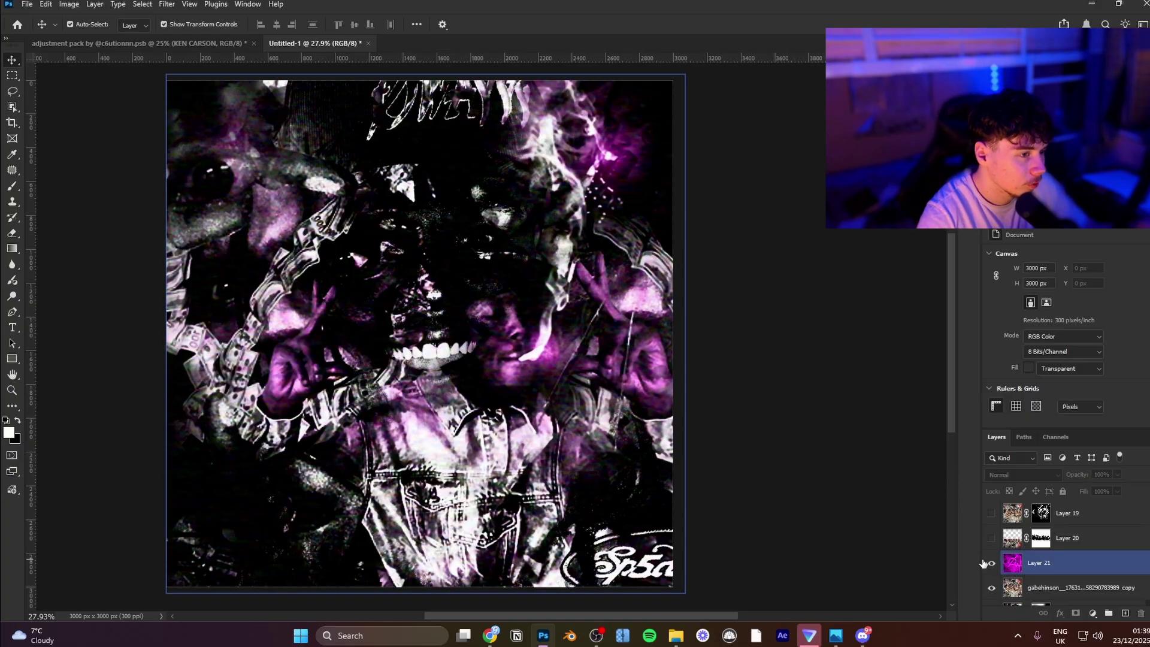
click(989, 562)
scroll(1006, 542, up, 3)
click(1026, 552)
click(991, 553)
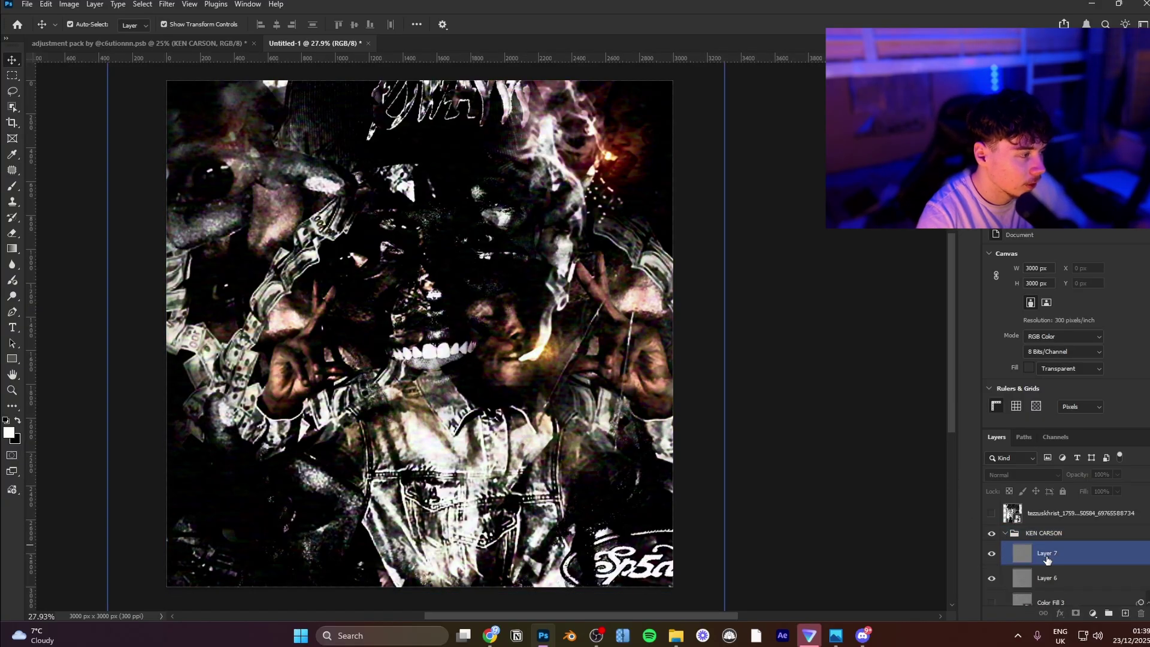
click(990, 556)
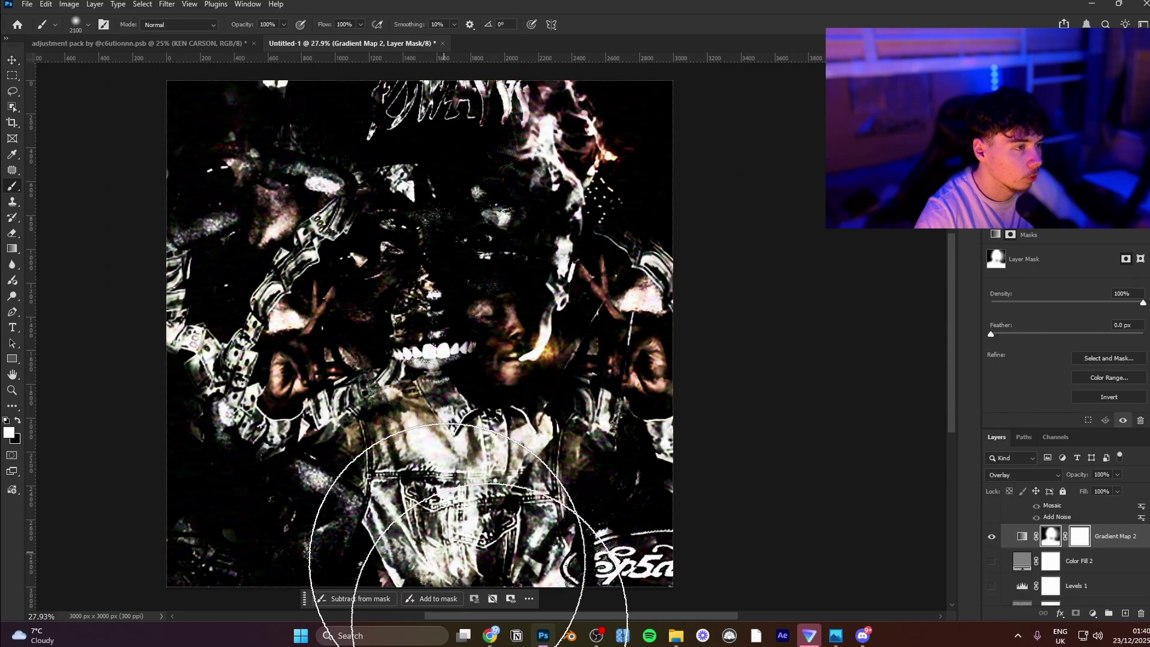
Step: Paint Gradient Map 2's mask fully white with a 2100 px soft brush, and select Gradient Map 1
drag(441, 537, 513, 388)
key(x)
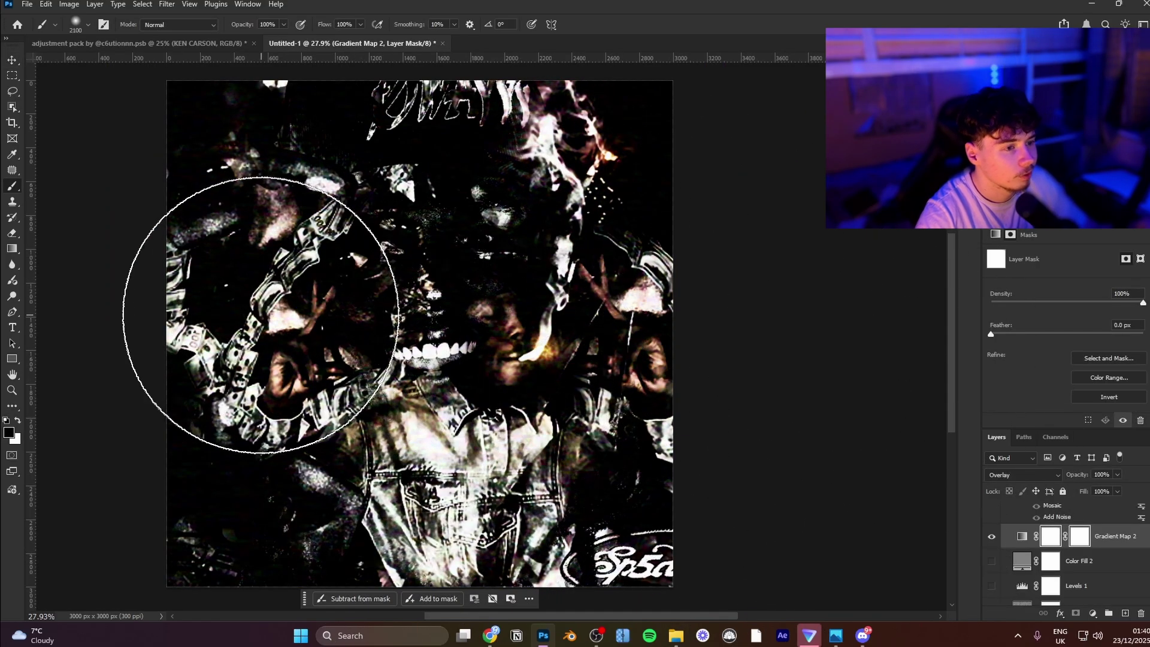
click(264, 312)
key(x)
drag(267, 301, 478, 327)
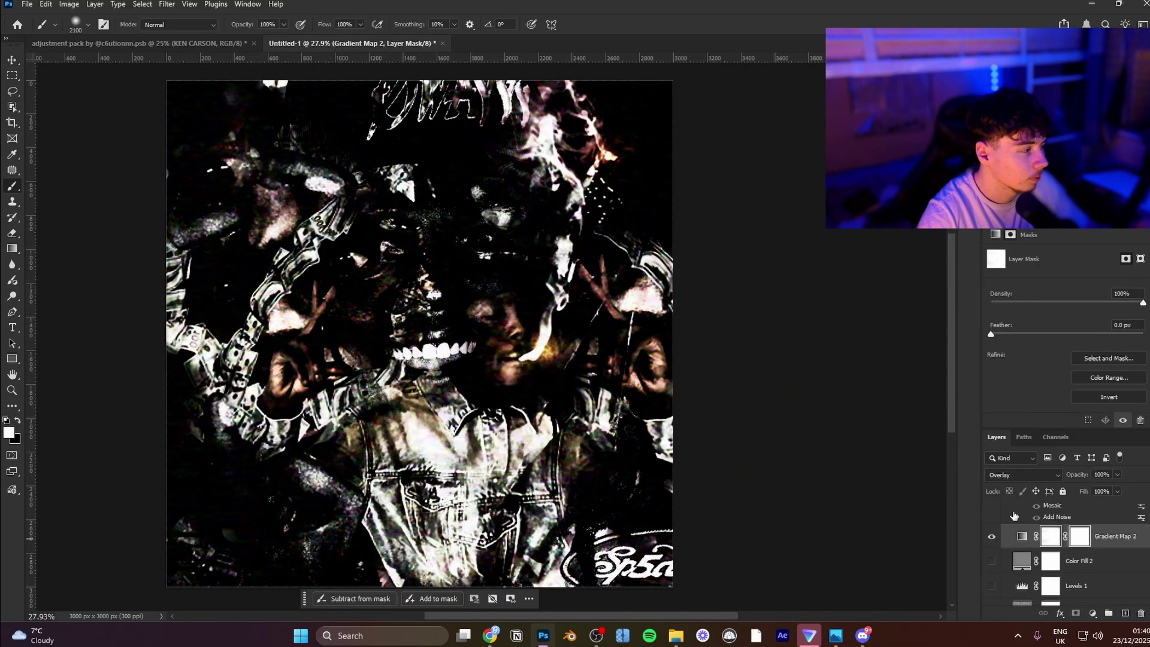
scroll(1026, 554, down, 2)
click(1006, 564)
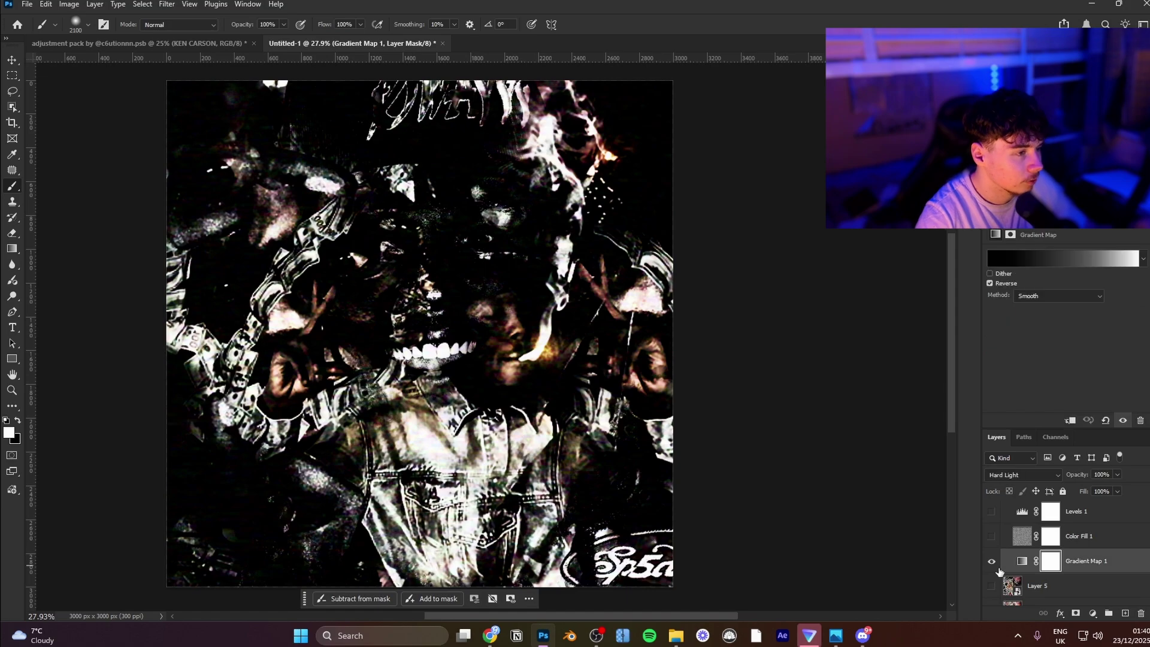
scroll(1004, 570, up, 2)
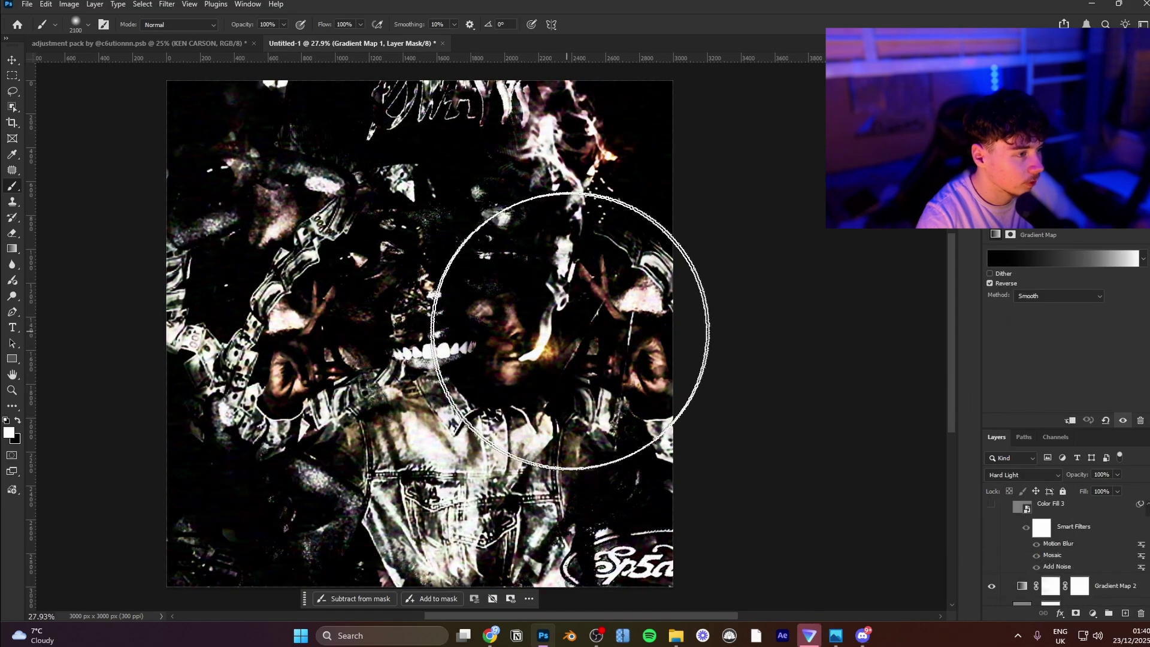
Step: Stamp all visible layers into a new layer above the KEN CARSON group and convert it to a smart object
key(v)
drag(356, 238, 309, 287)
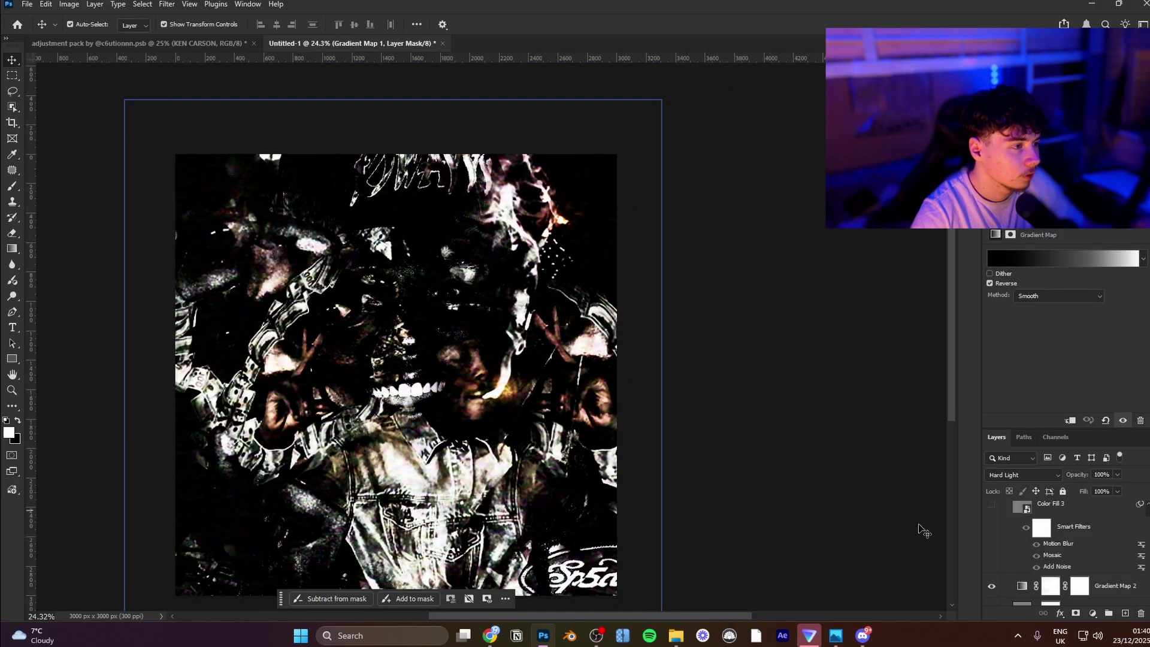
click(1037, 536)
key(ctrl+alt+shift+e)
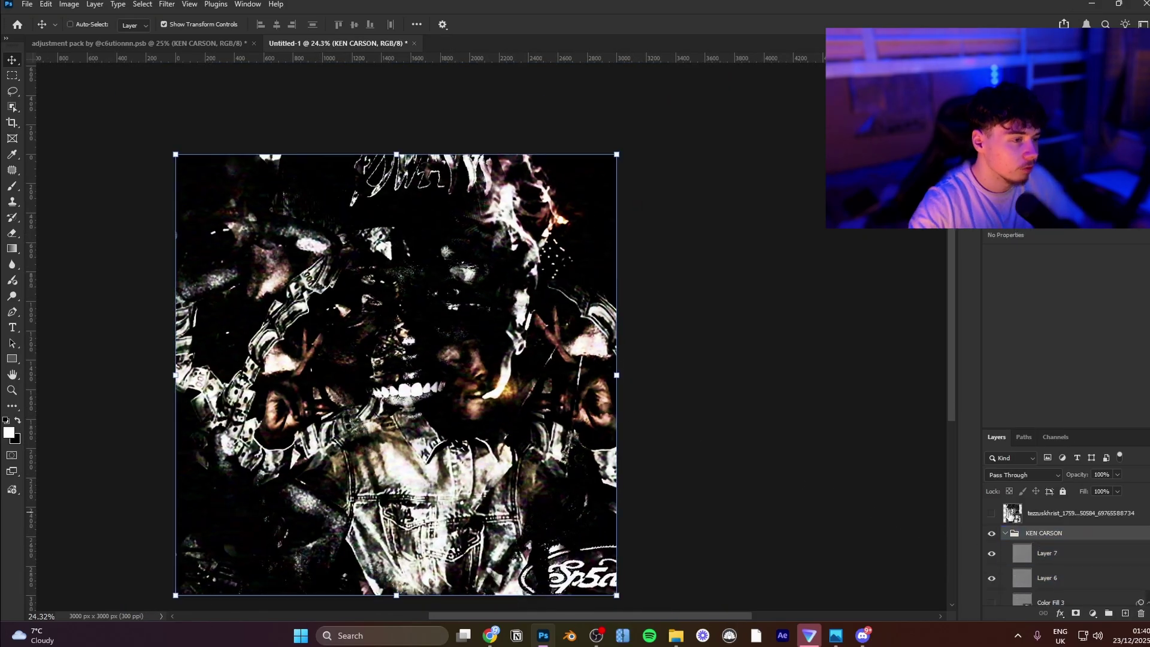
right_click(1063, 537)
key(Escape)
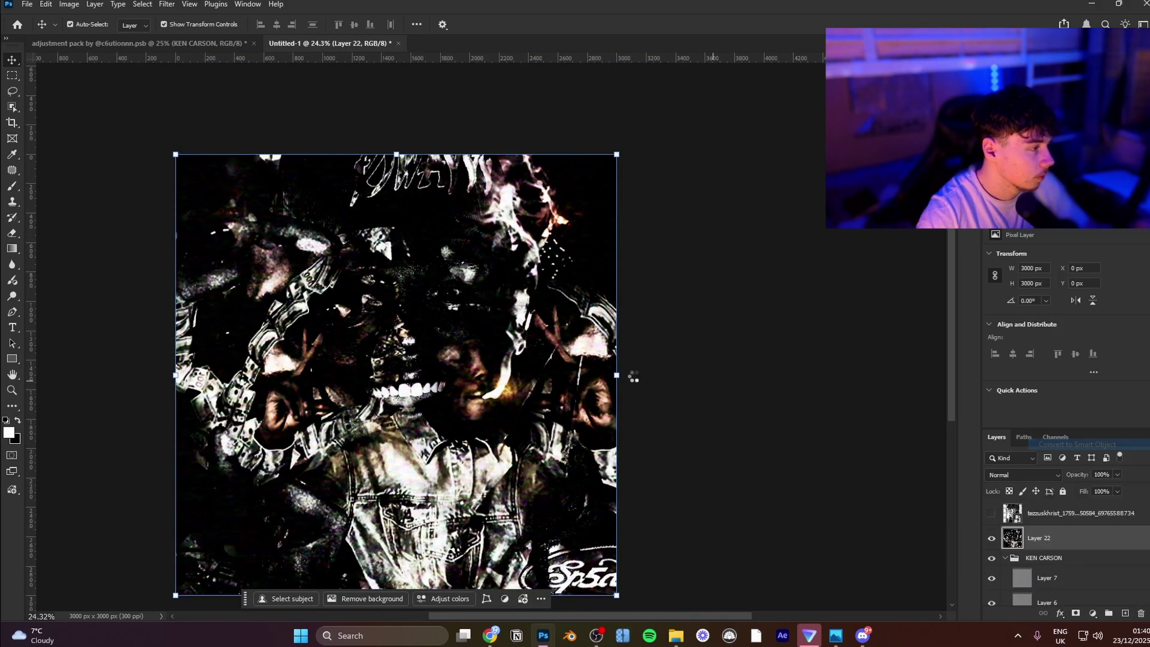
mouse_move(617, 375)
mouse_down()
mouse_move(450, 375)
mouse_move(621, 390)
mouse_up()
key(Return)
Step: Apply Smart Sharpen to the Layer 22 smart object as a smart filter
scroll(470, 394, up, 5)
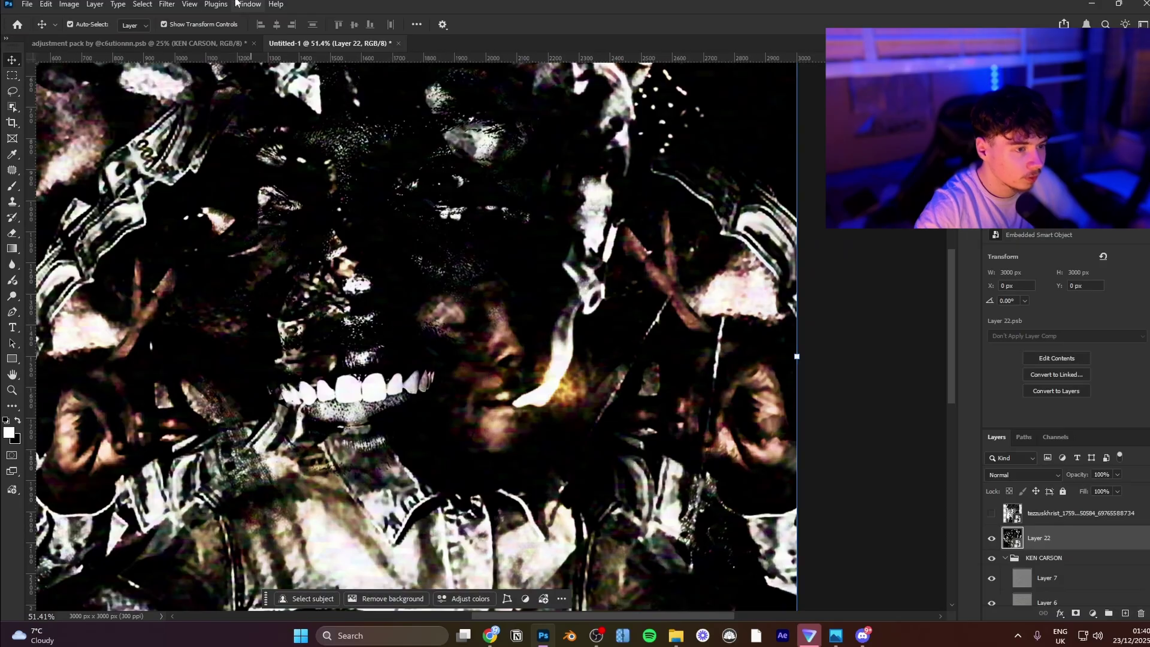
click(166, 4)
mouse_move(231, 290)
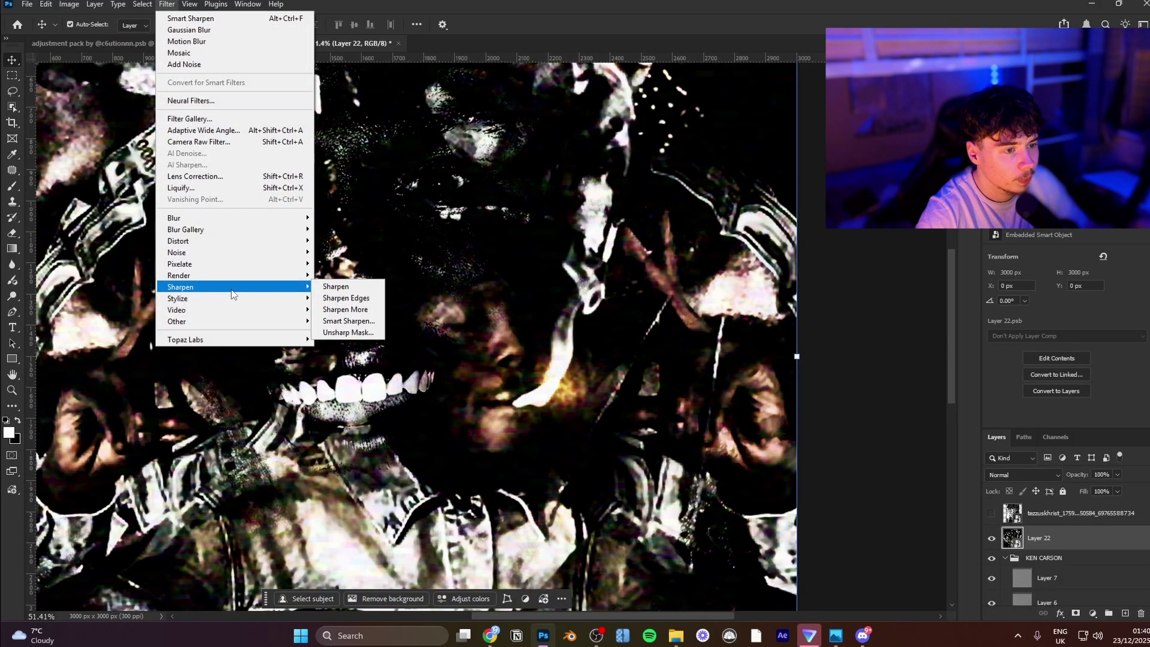
click(349, 321)
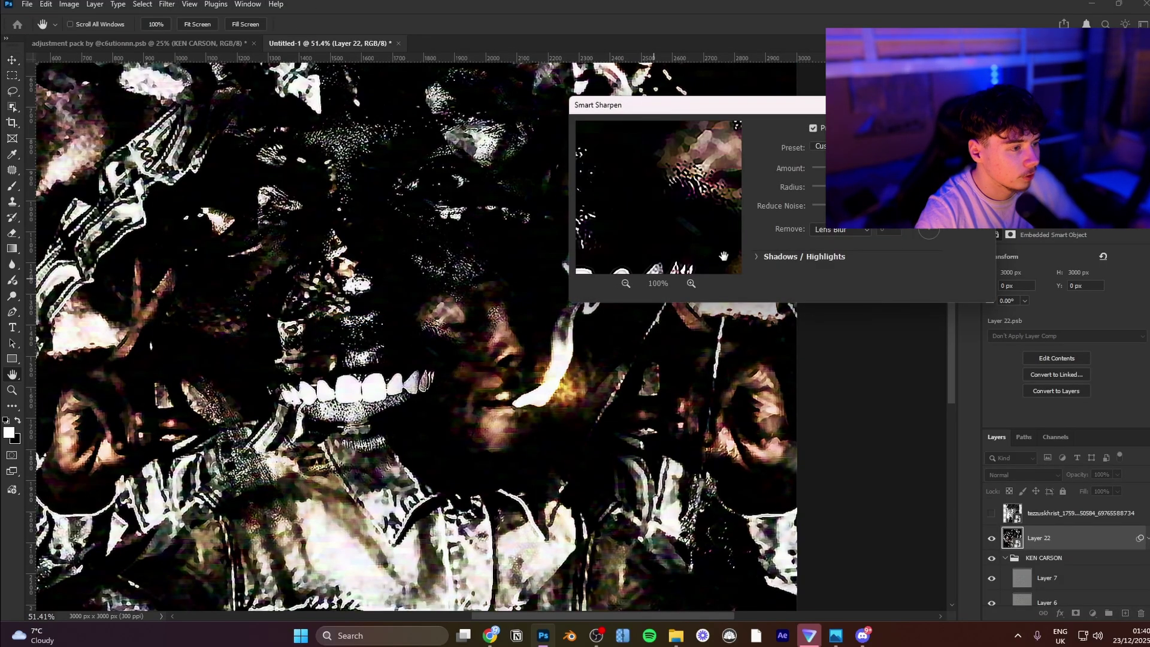
key(Return)
scroll(594, 252, down, 3)
scroll(593, 252, up, 3)
scroll(584, 252, down, 2)
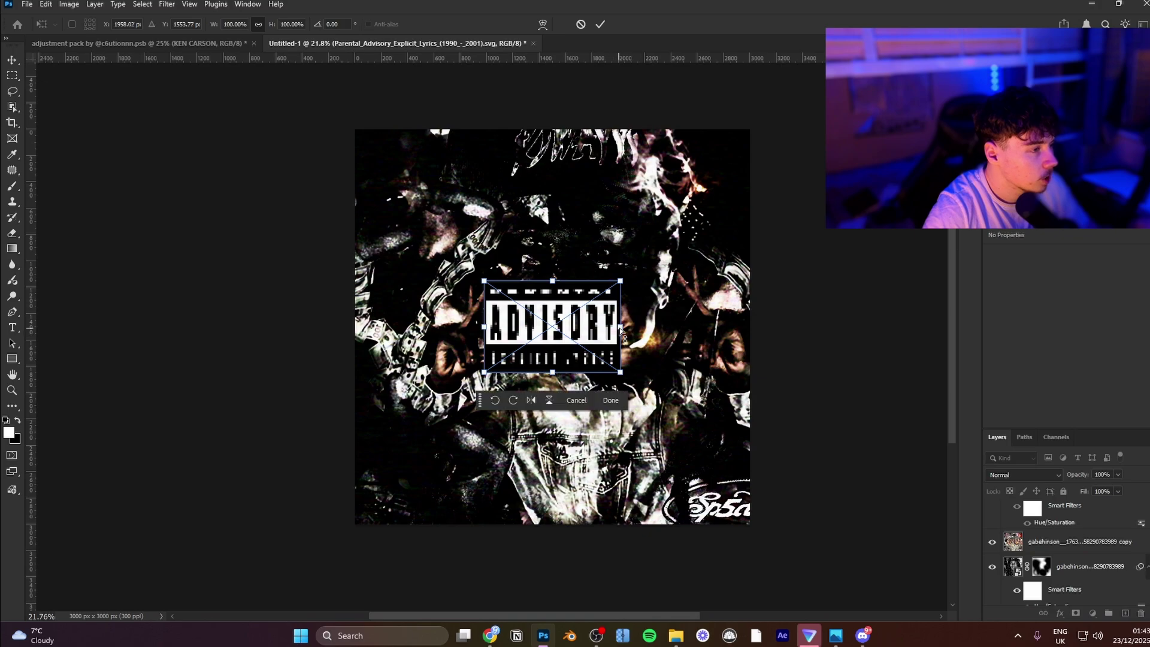
Step: Scale the Parental Advisory logo to 28.50% and move it into the artwork's lower-left corner
drag(610, 327, 575, 331)
drag(494, 455, 373, 526)
key(Return)
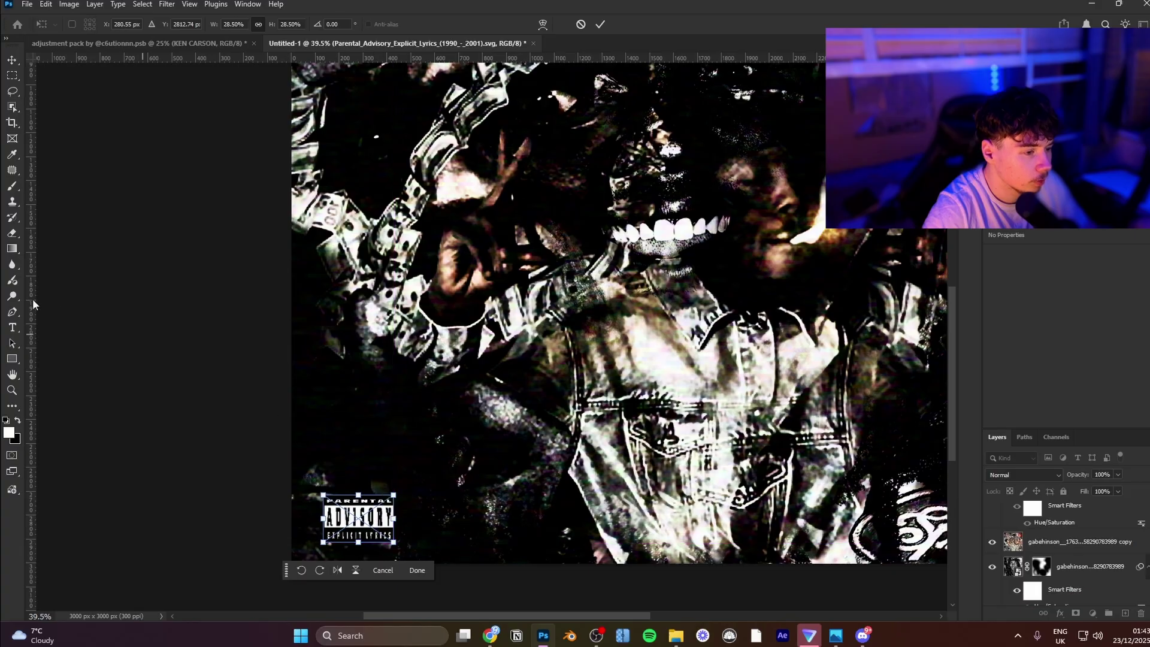
Step: Add guides 100 px from the artwork's left and bottom edges and align the Parental Advisory logo to them at X 100 px, Y 2700 px
drag(28, 316, 315, 347)
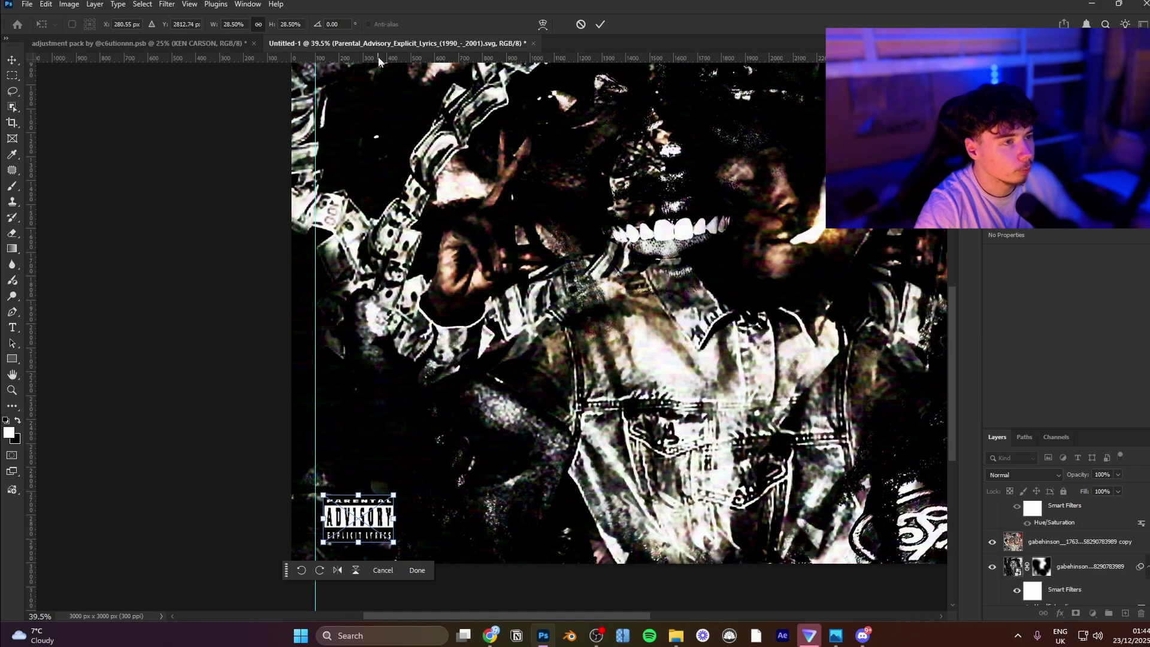
drag(379, 60, 339, 524)
key(Return)
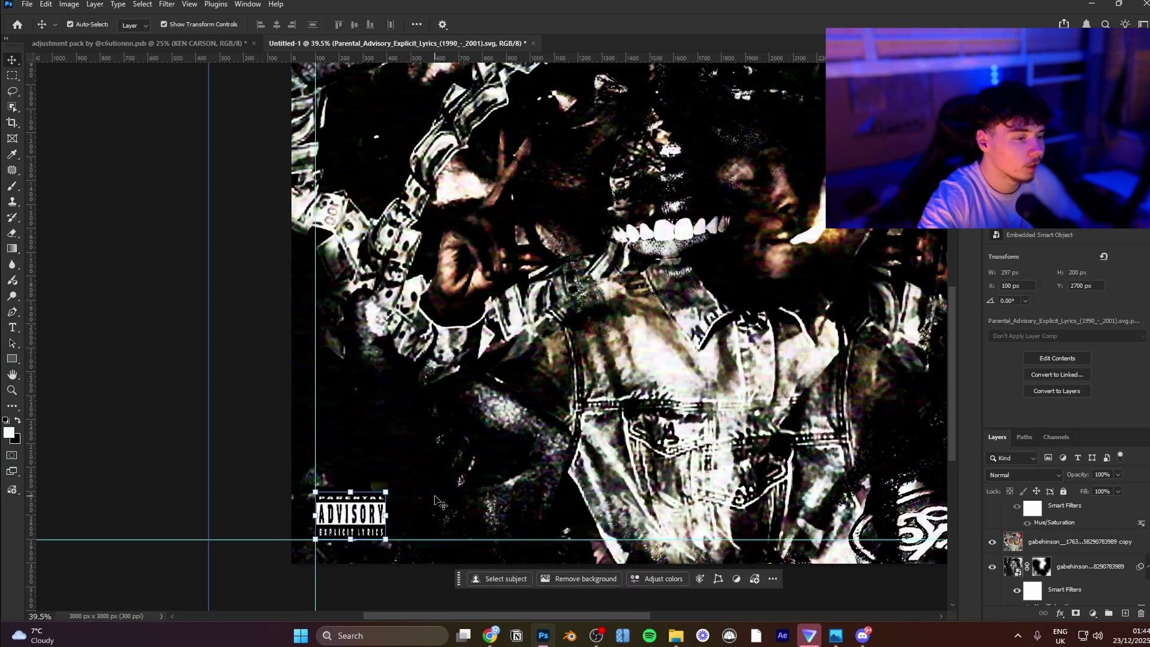
Step: Move the Parental Advisory layer to the top of the layer stack, then show and select Layer 22
scroll(495, 486, down, 5)
scroll(495, 486, up, 3)
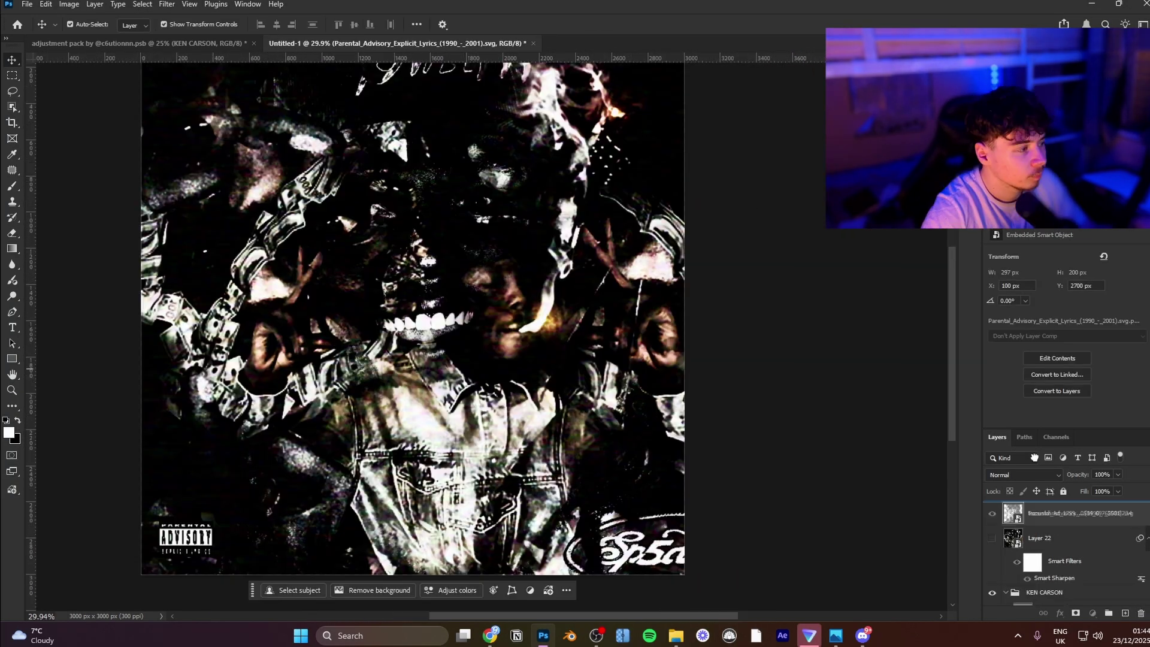
scroll(680, 384, down, 2)
drag(621, 396, 655, 429)
drag(659, 430, 650, 431)
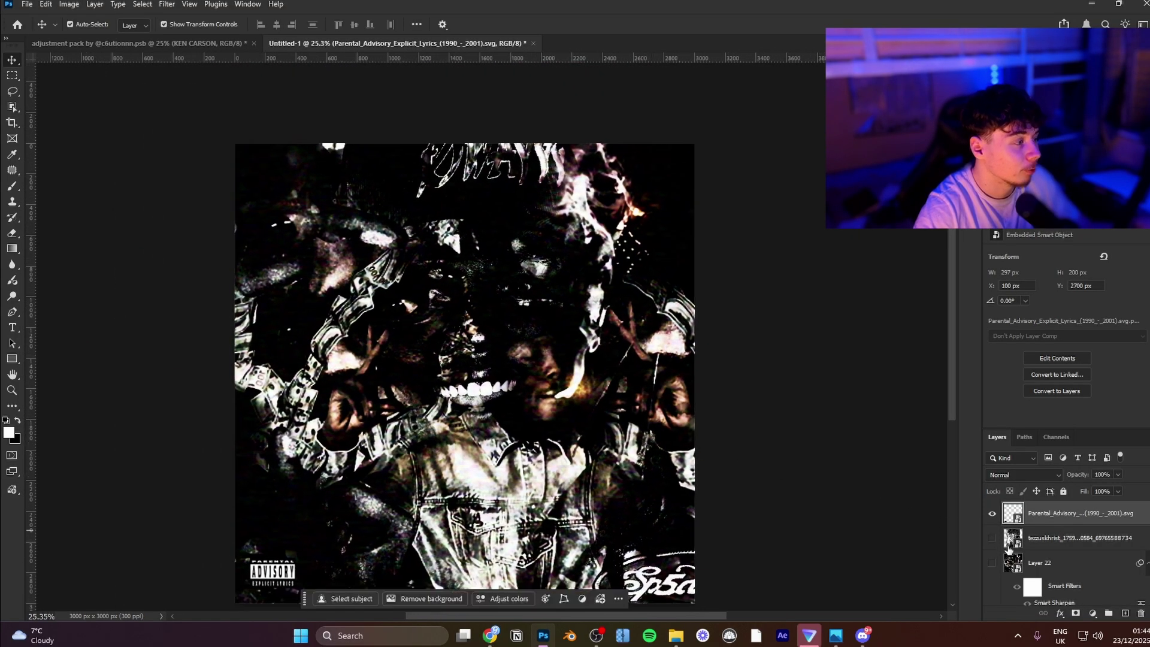
scroll(1023, 560, down, 1)
scroll(1028, 550, up, 1)
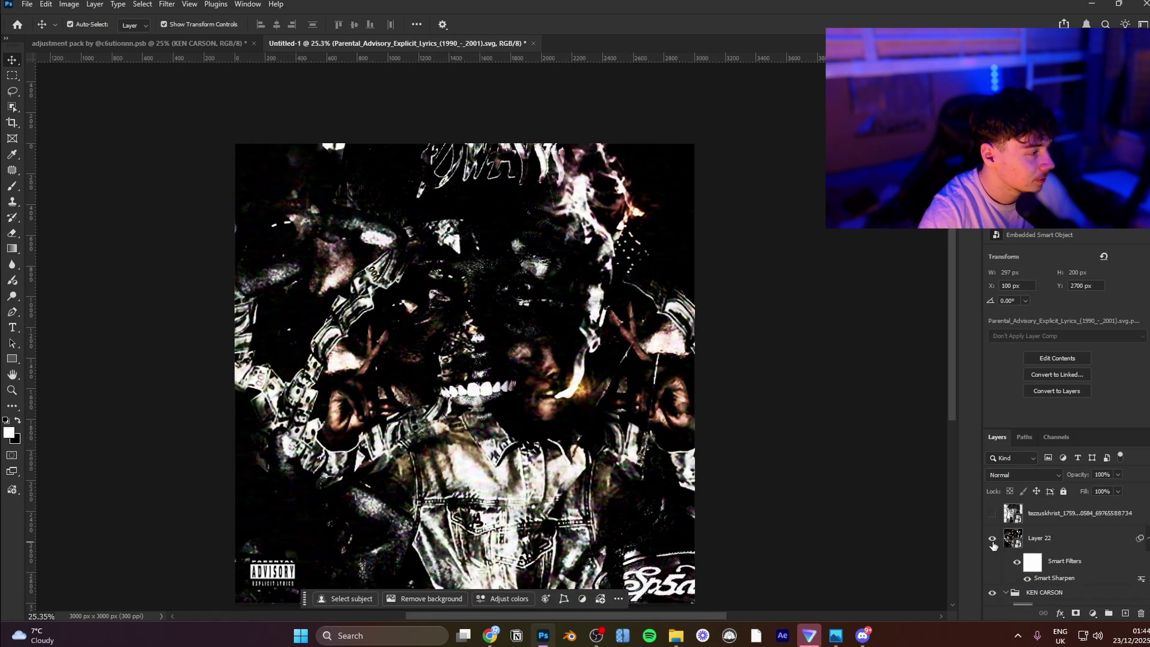
click(1018, 537)
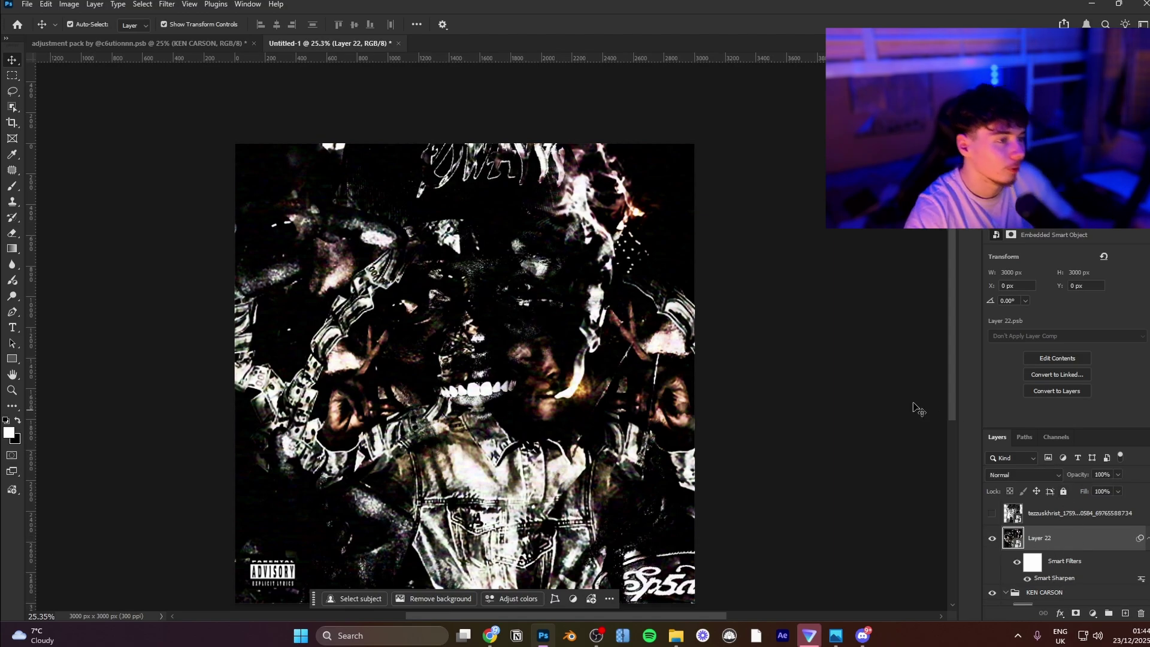
click(189, 5)
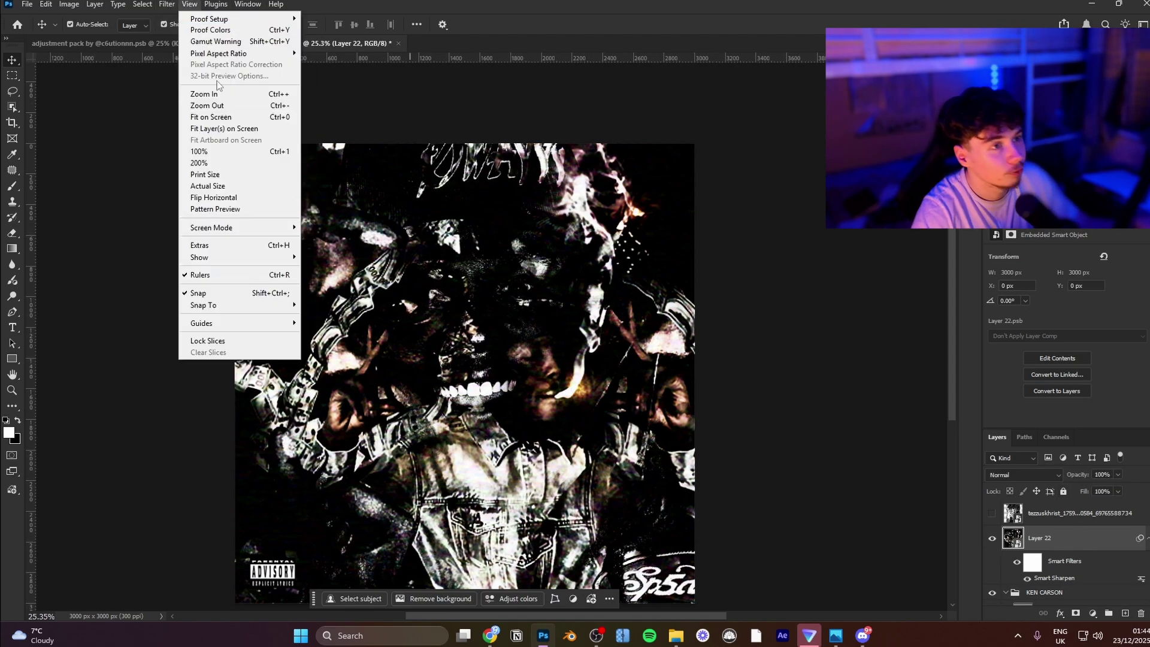
key(Escape)
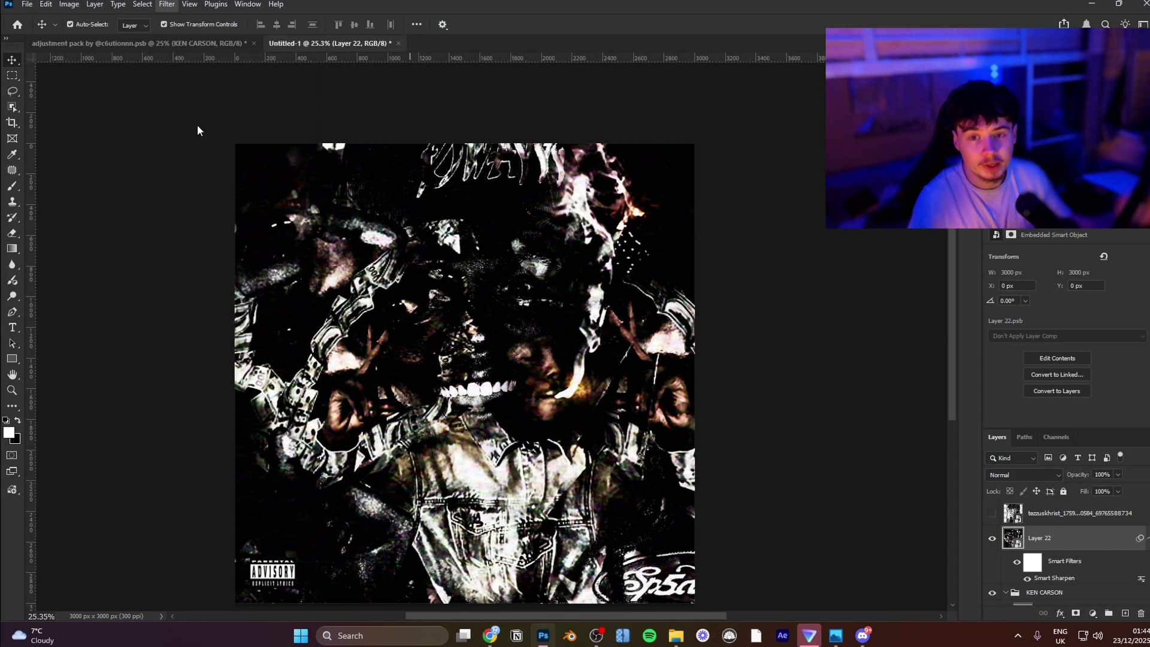